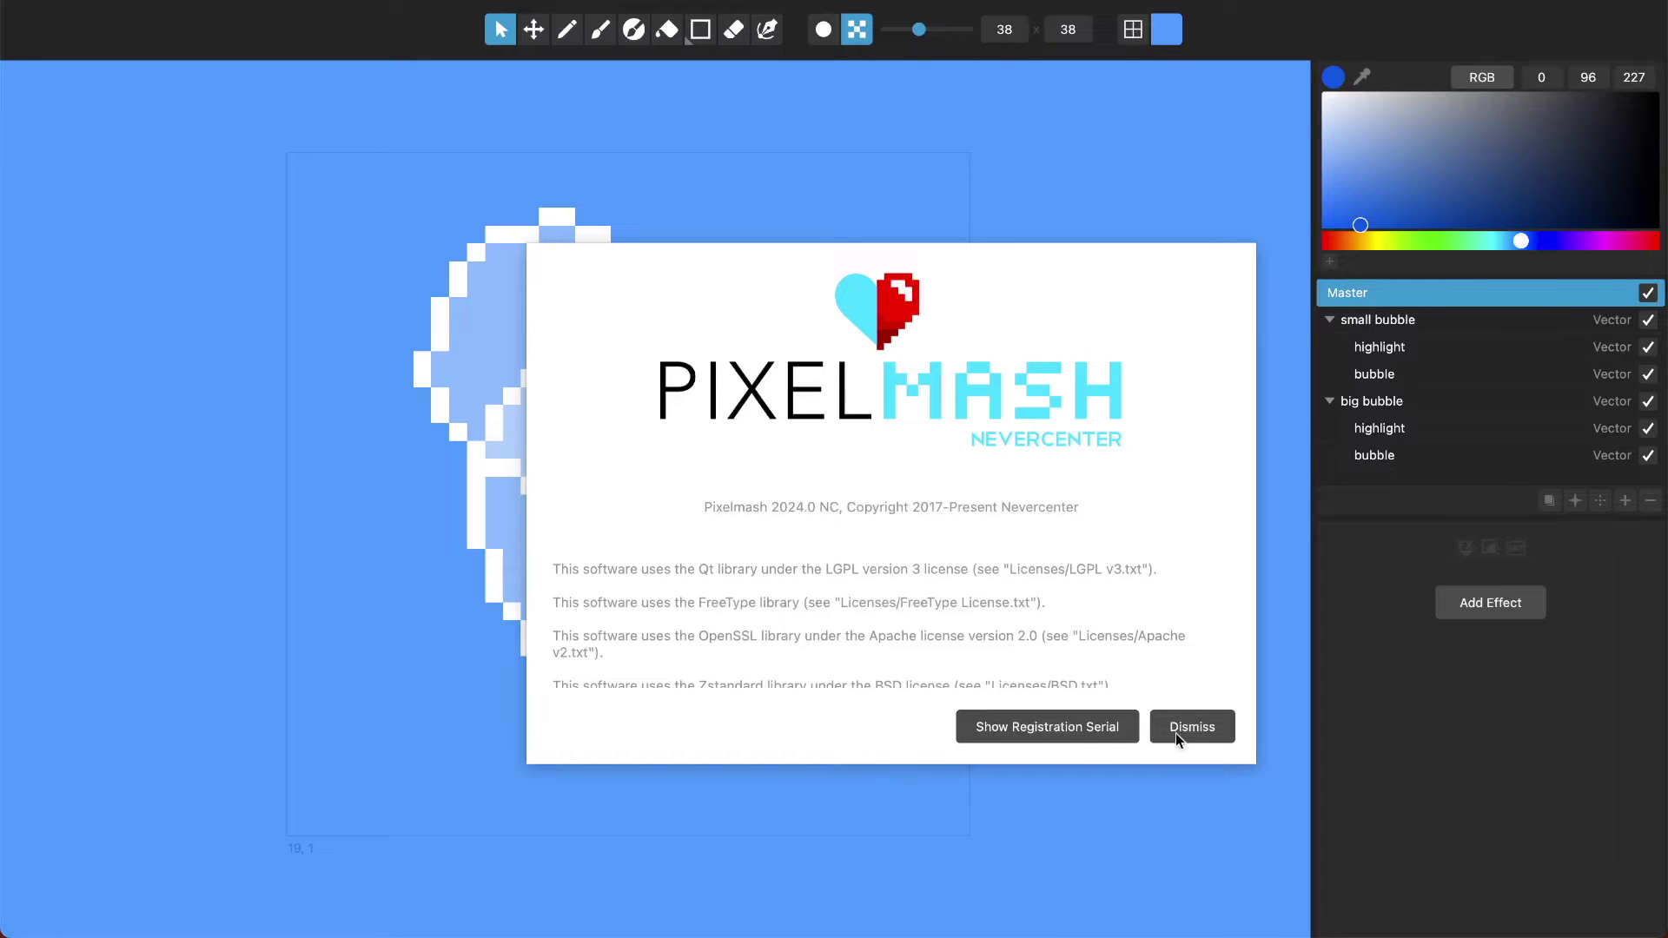
# - Dismiss the Pixelmash about dialog to reveal the 38 × 38 two-bubble artwork
pyautogui.click(1199, 731)
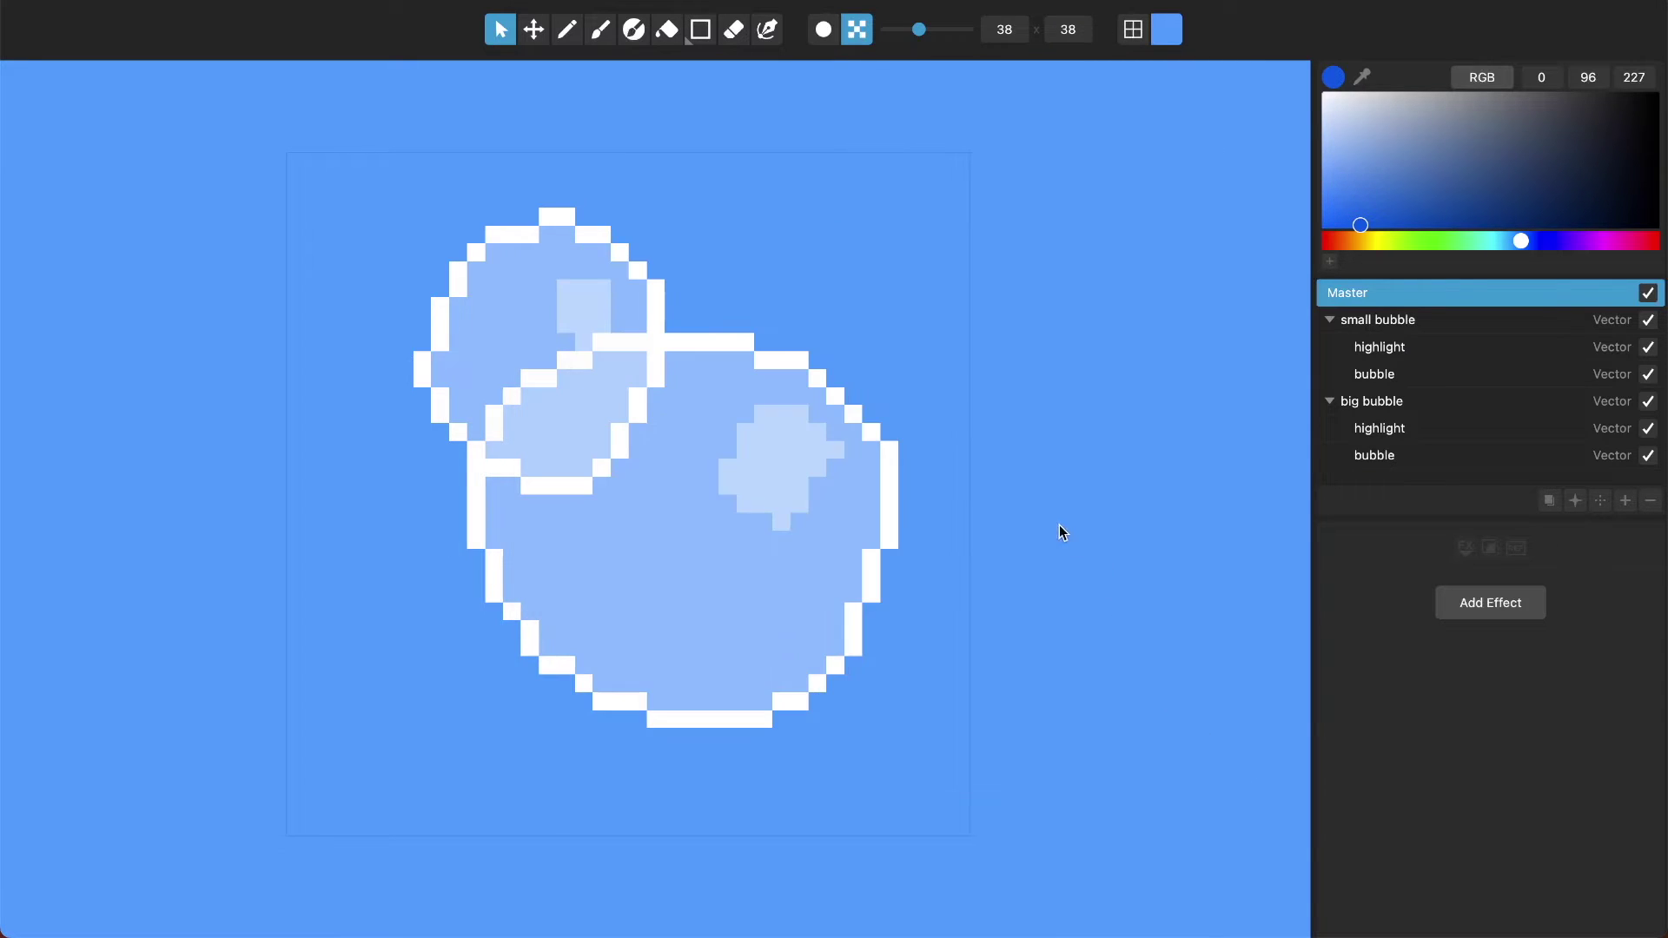
# - Open the Preview window with Super+P, resize it, and place it at the top left
pyautogui.press('super+p')
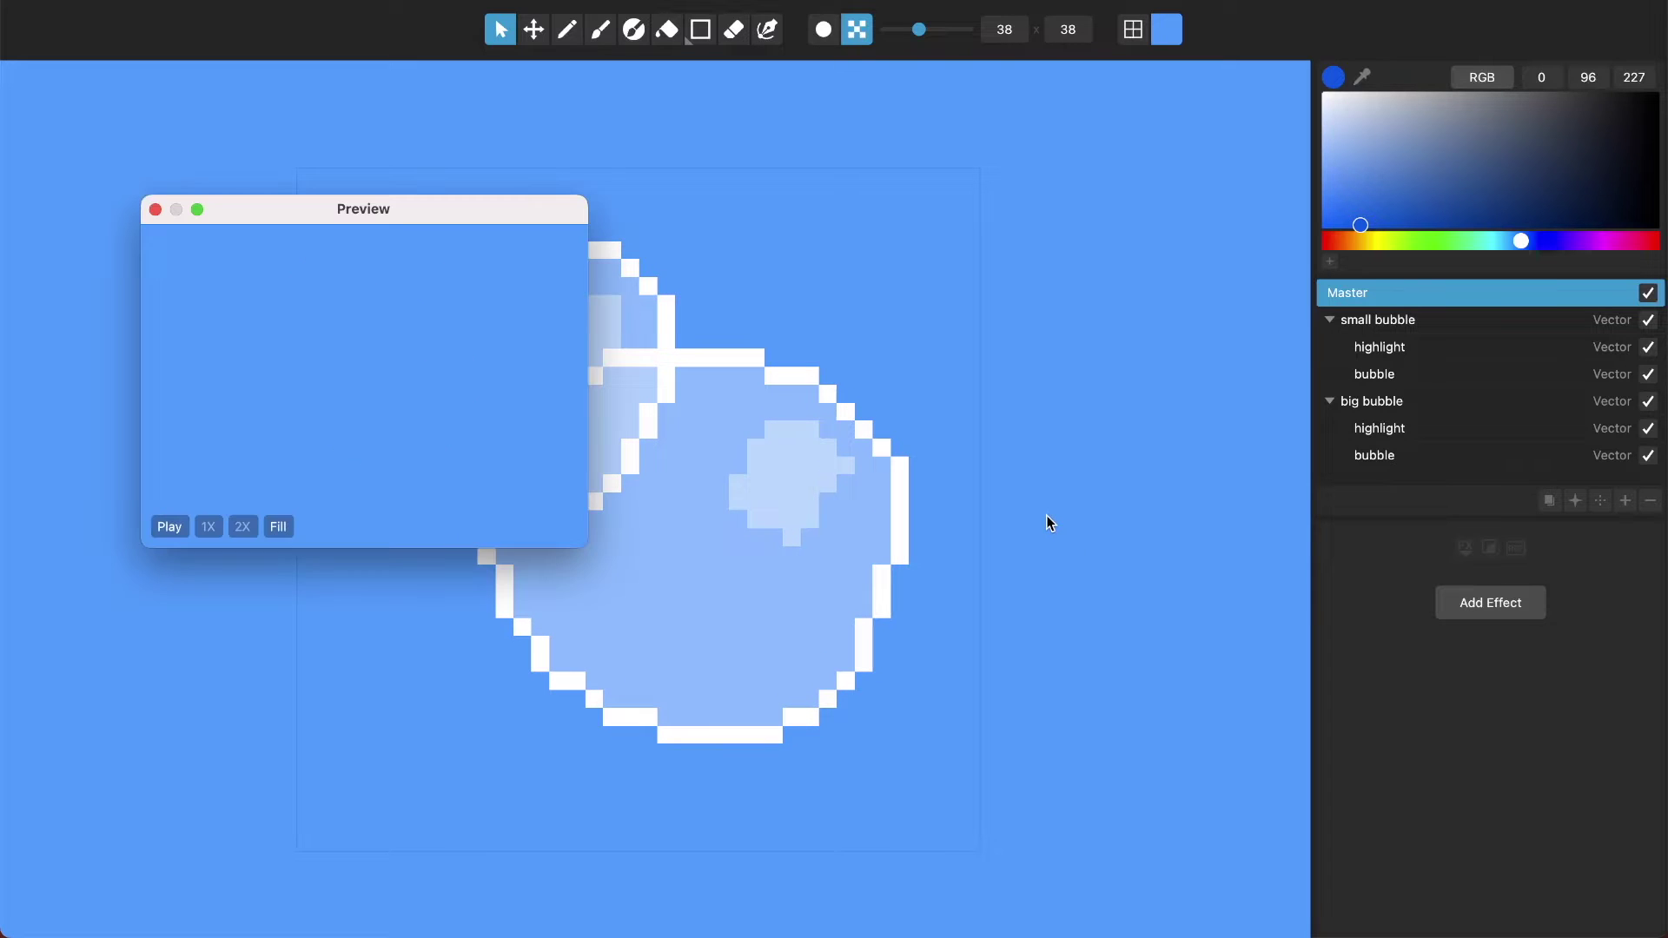
pyautogui.moveTo(581, 537)
pyautogui.mouseDown()
pyautogui.moveTo(579, 577)
pyautogui.moveTo(650, 574)
pyautogui.moveTo(594, 511)
pyautogui.mouseUp()
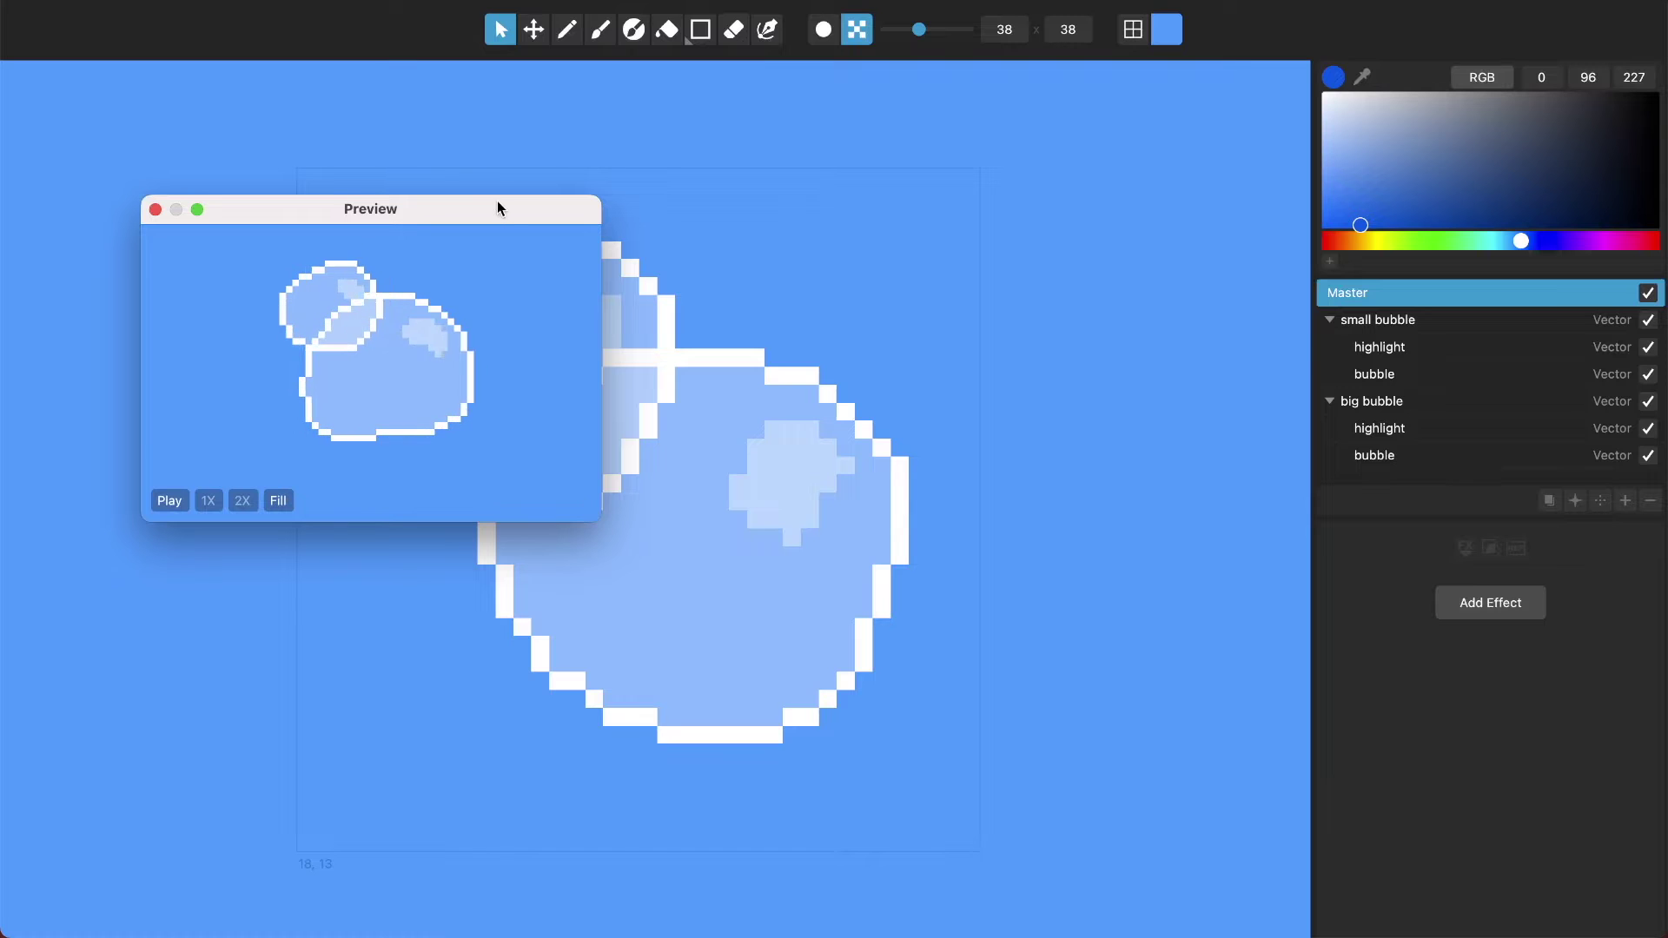
pyautogui.moveTo(506, 209); pyautogui.dragTo(469, 143)
pyautogui.moveTo(188, 151); pyautogui.dragTo(180, 151)
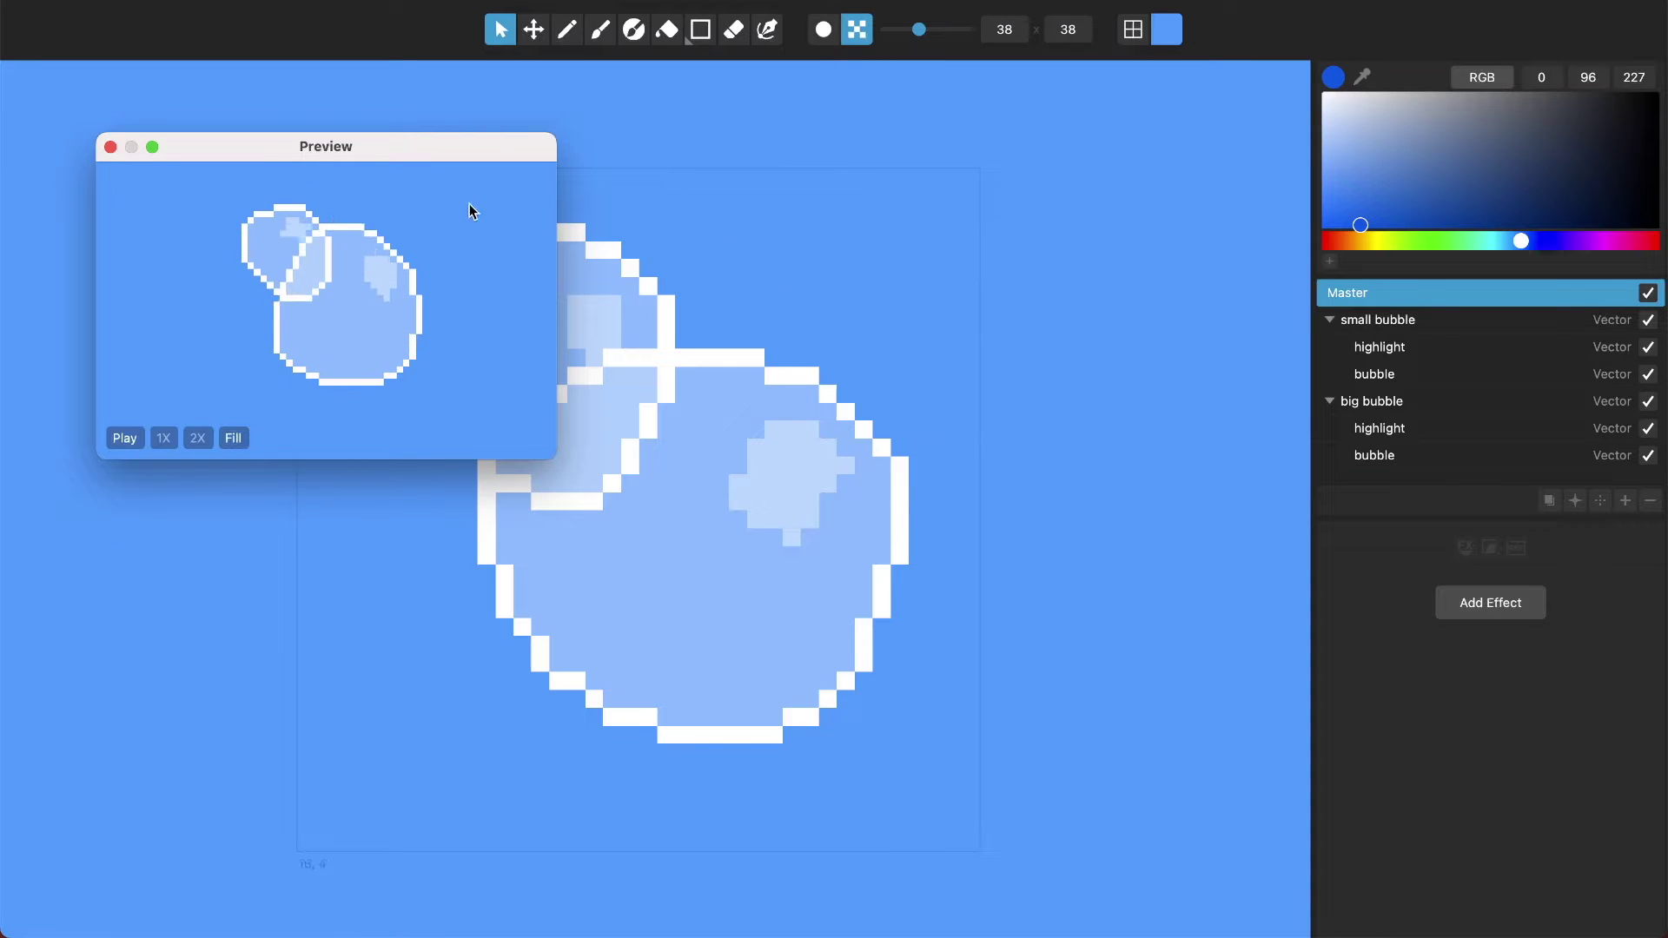
# - Enlarge the Layers list and shift the Preview window slightly further left
pyautogui.click(1371, 558)
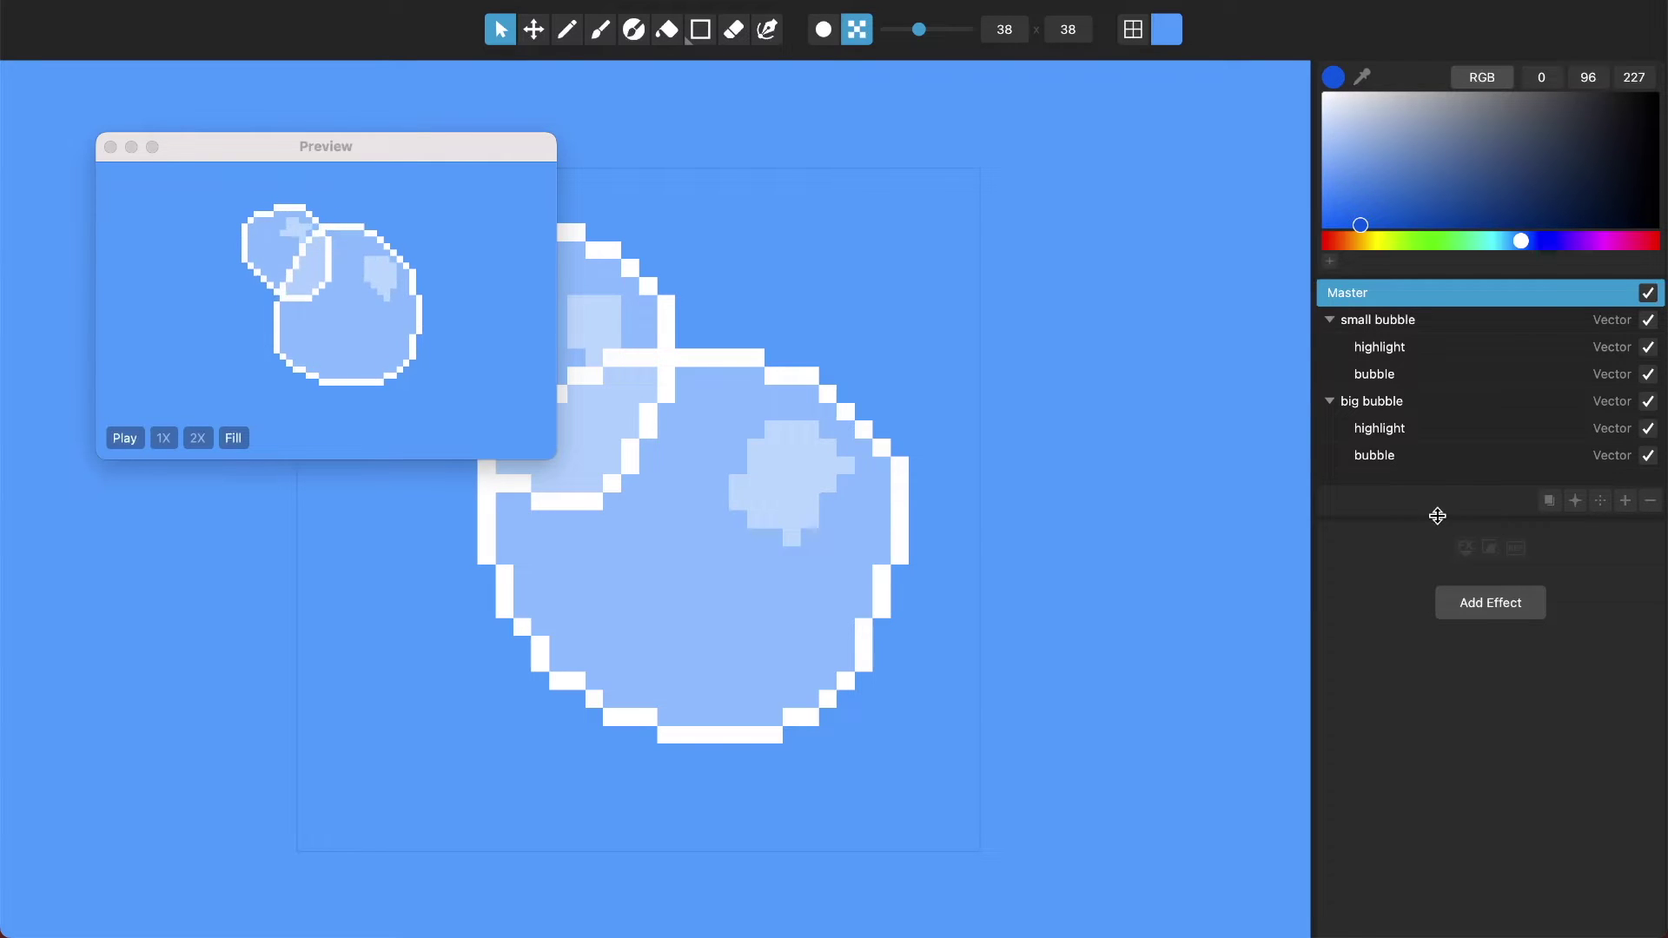
pyautogui.moveTo(1445, 520)
pyautogui.mouseDown()
pyautogui.moveTo(1444, 570)
pyautogui.moveTo(1442, 550)
pyautogui.mouseUp()
pyautogui.click(102, 159)
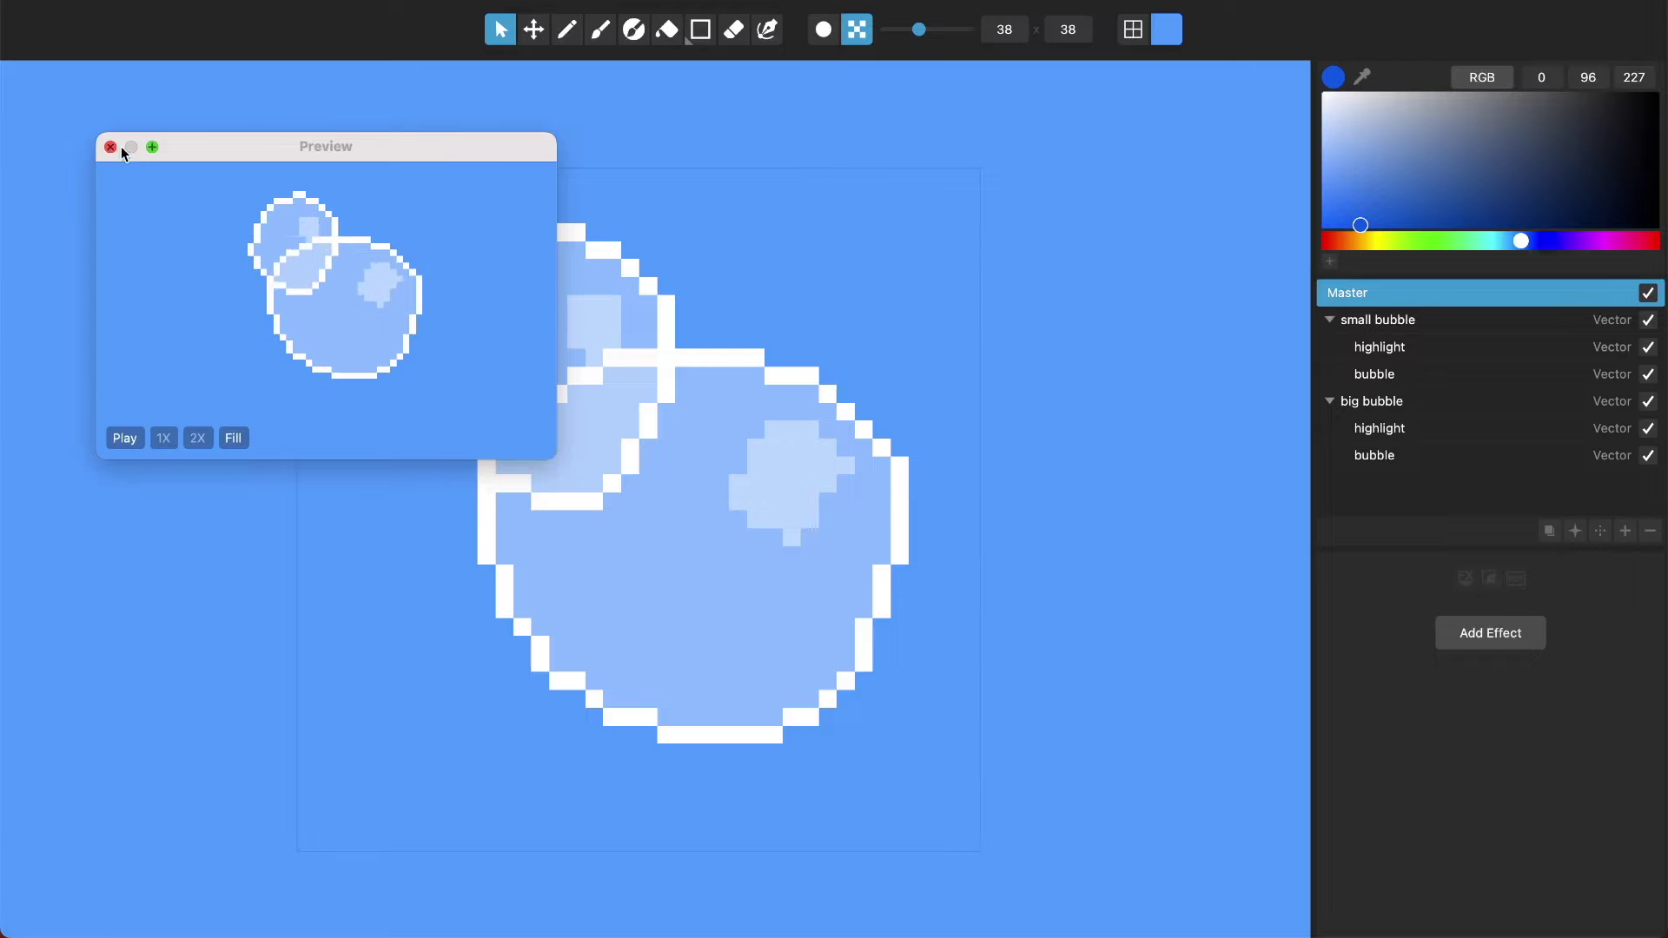
pyautogui.moveTo(279, 152); pyautogui.dragTo(259, 152)
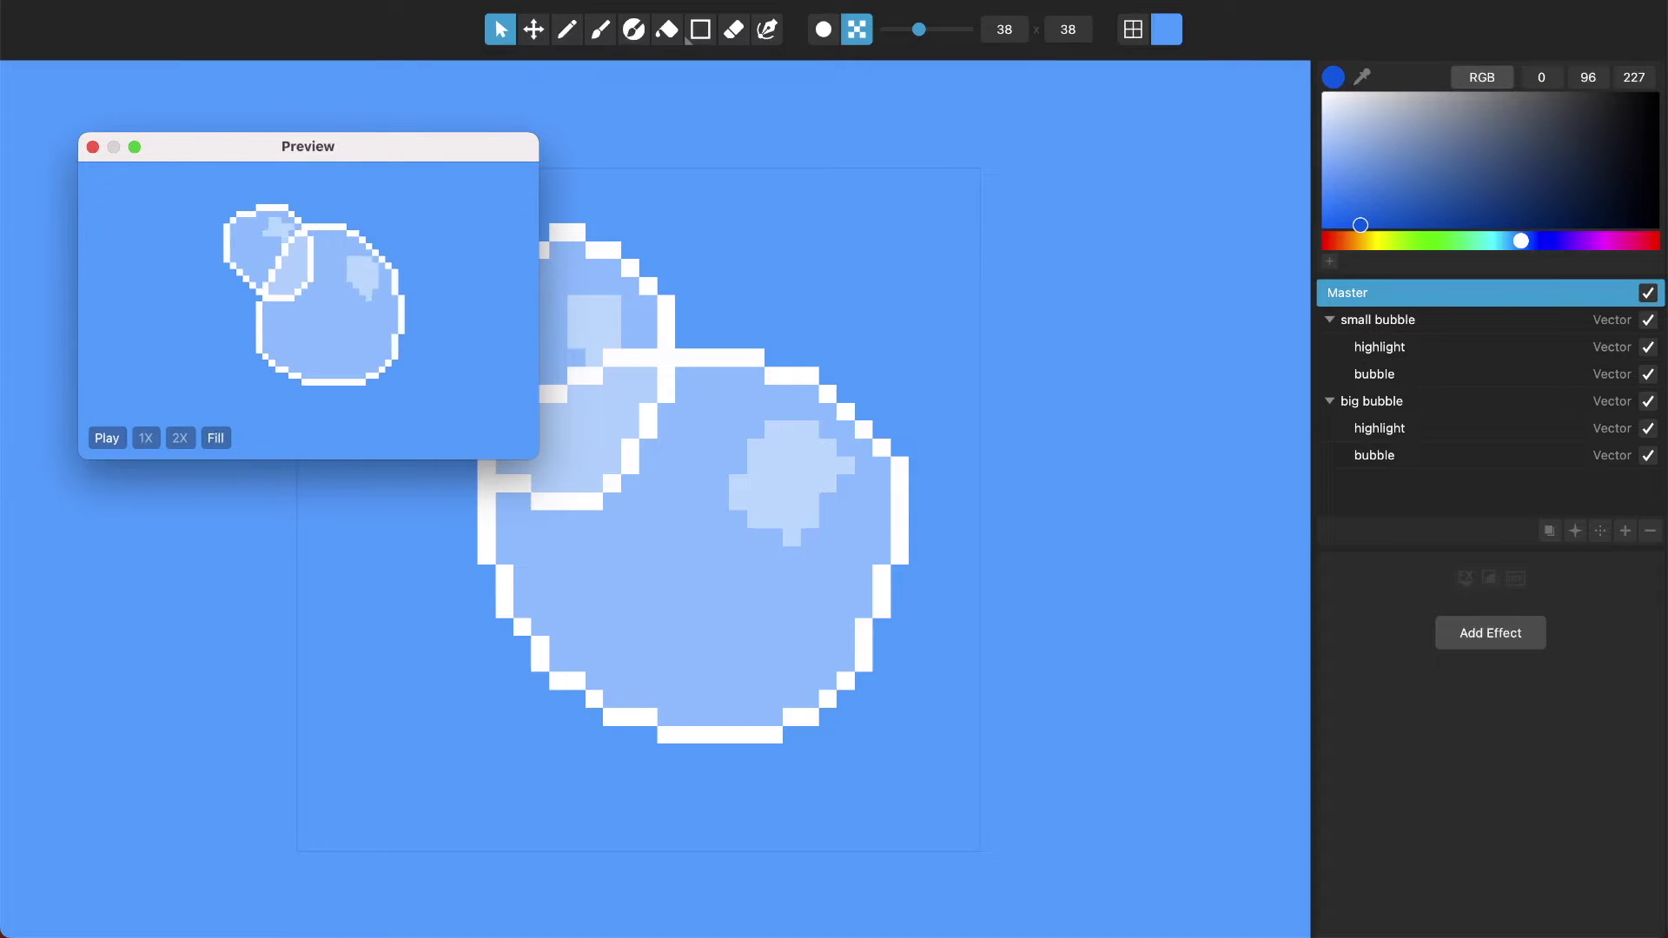
pyautogui.click(320, 2)
# - Show the animation timeline, make it taller, and move and shrink the Preview window
pyautogui.click(319, 1)
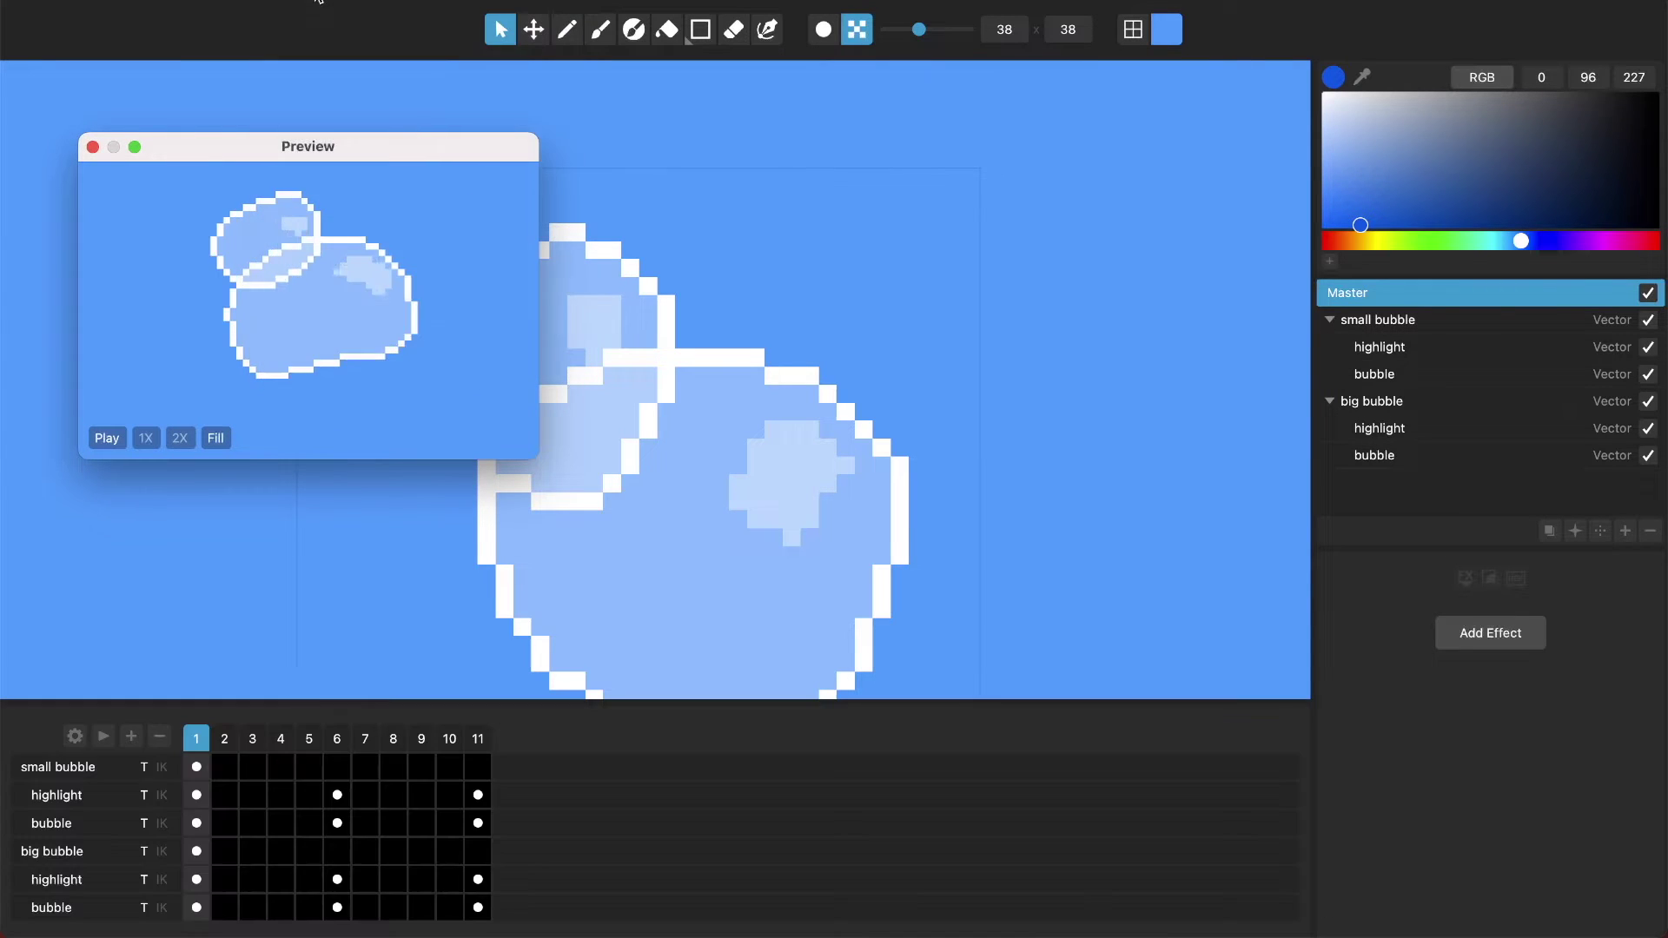
pyautogui.moveTo(507, 697)
pyautogui.mouseDown()
pyautogui.moveTo(513, 622)
pyautogui.moveTo(510, 697)
pyautogui.mouseUp()
pyautogui.moveTo(480, 146)
pyautogui.mouseDown()
pyautogui.moveTo(477, 104)
pyautogui.moveTo(473, 120)
pyautogui.mouseUp()
pyautogui.click(749, 326)
pyautogui.scroll(-3, 749, 326)
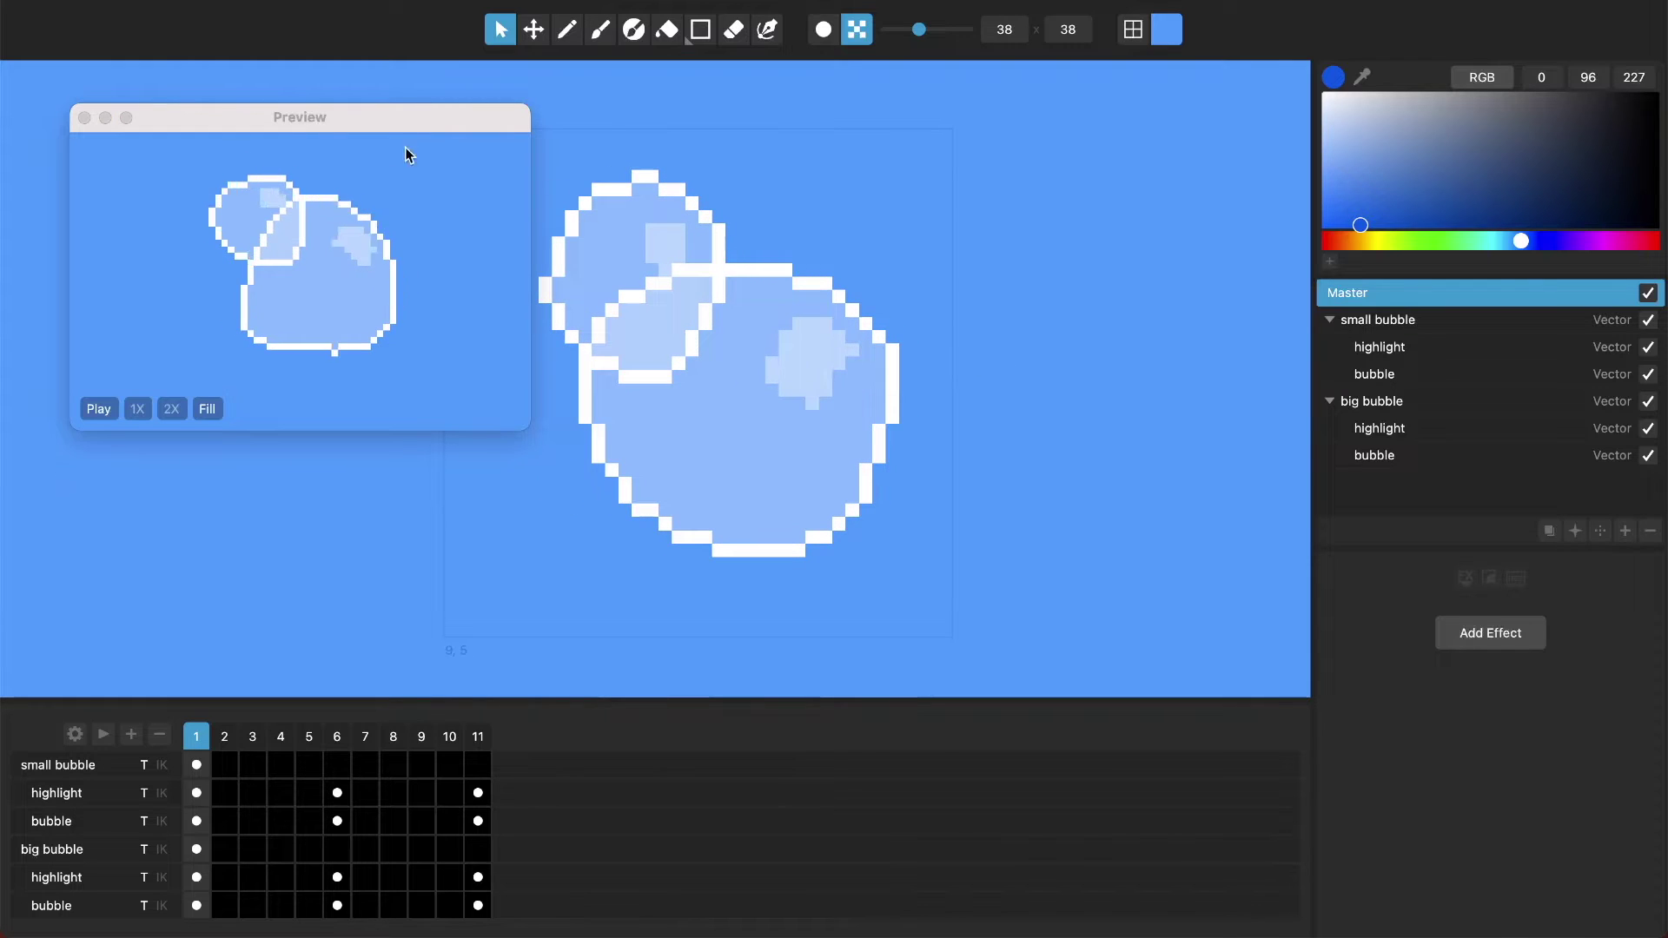
pyautogui.moveTo(408, 120); pyautogui.dragTo(385, 118)
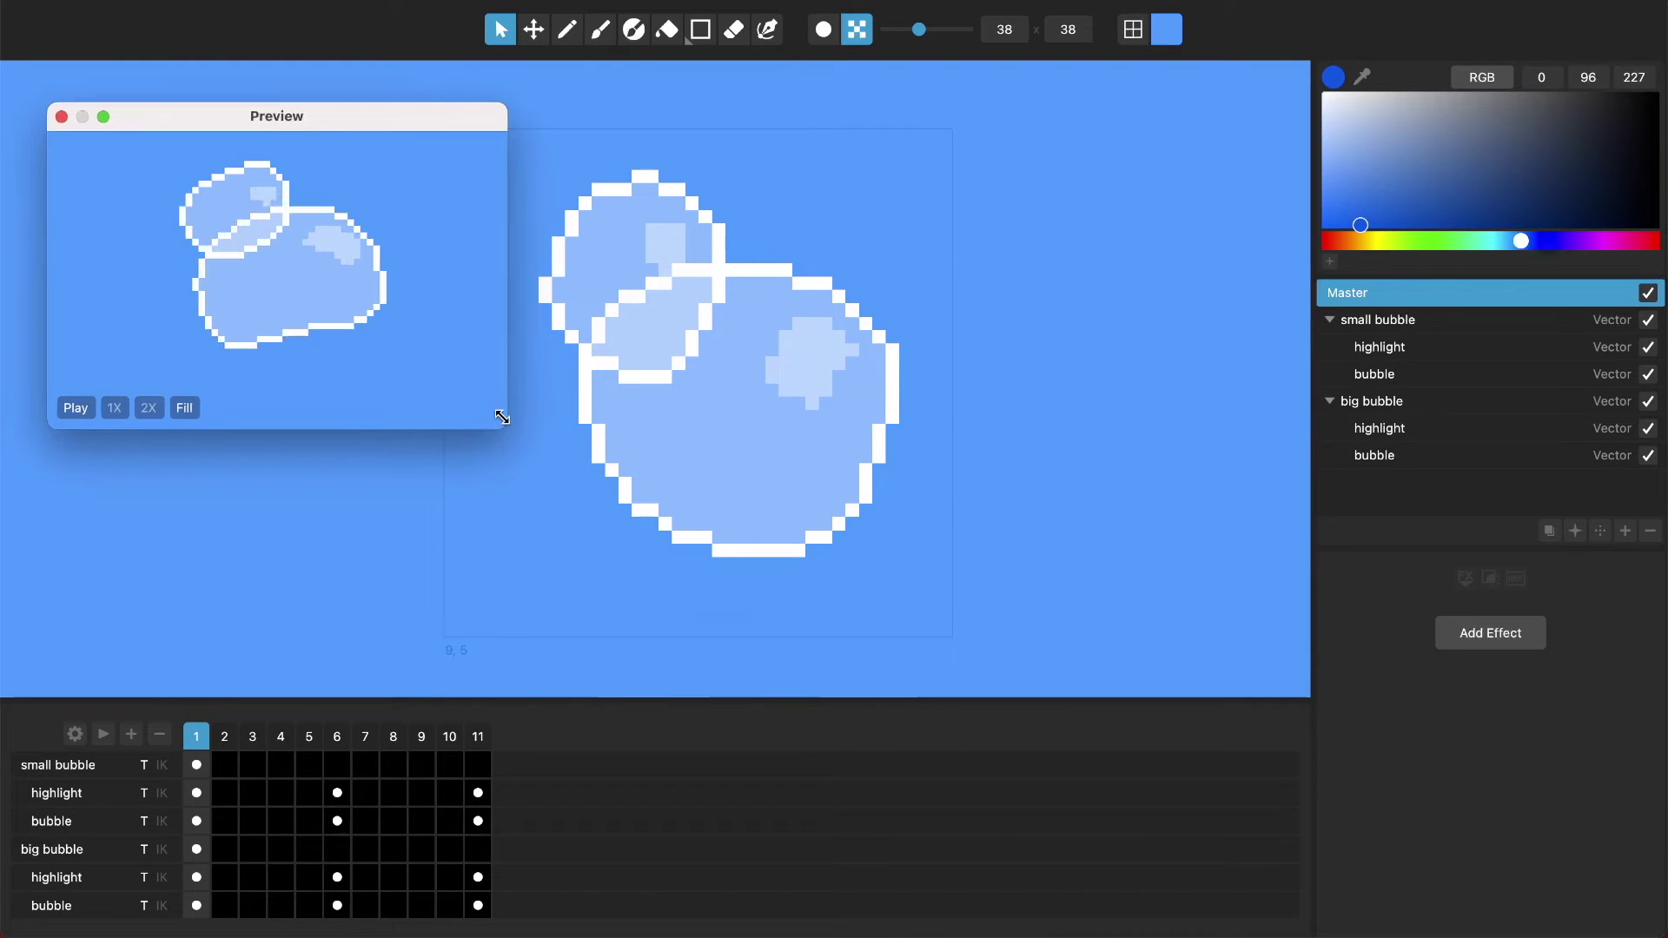
pyautogui.moveTo(502, 426); pyautogui.dragTo(398, 421)
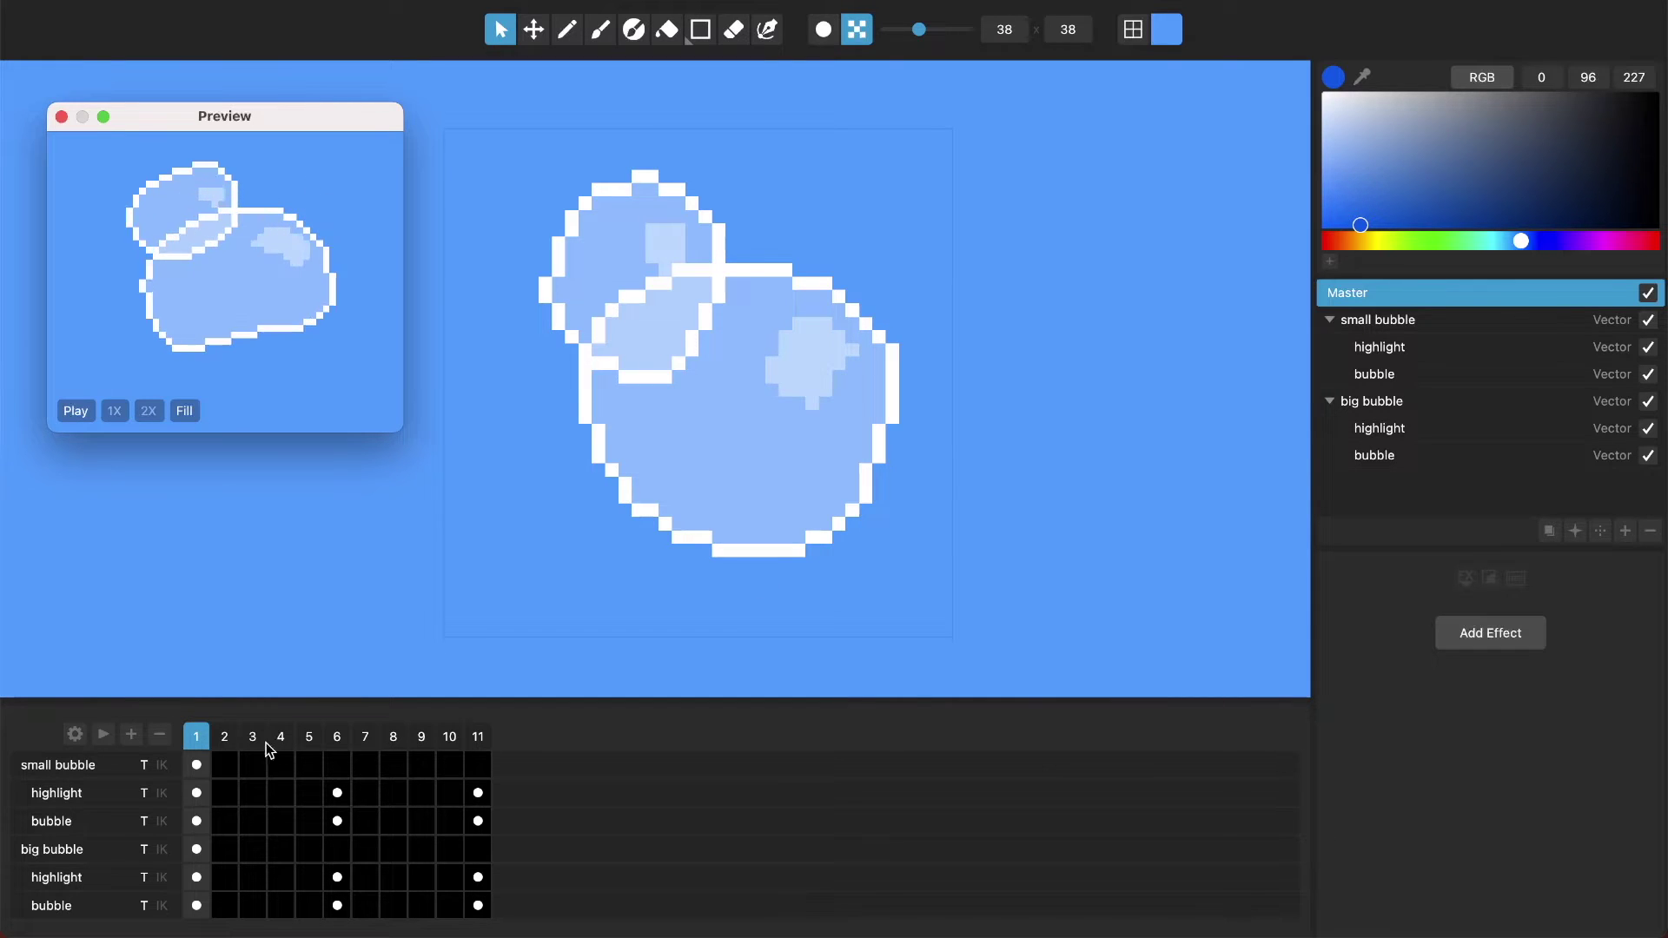
# - Play the animation from frame 2 and reshape the Preview window narrower and taller
pyautogui.click(225, 737)
pyautogui.press('space')
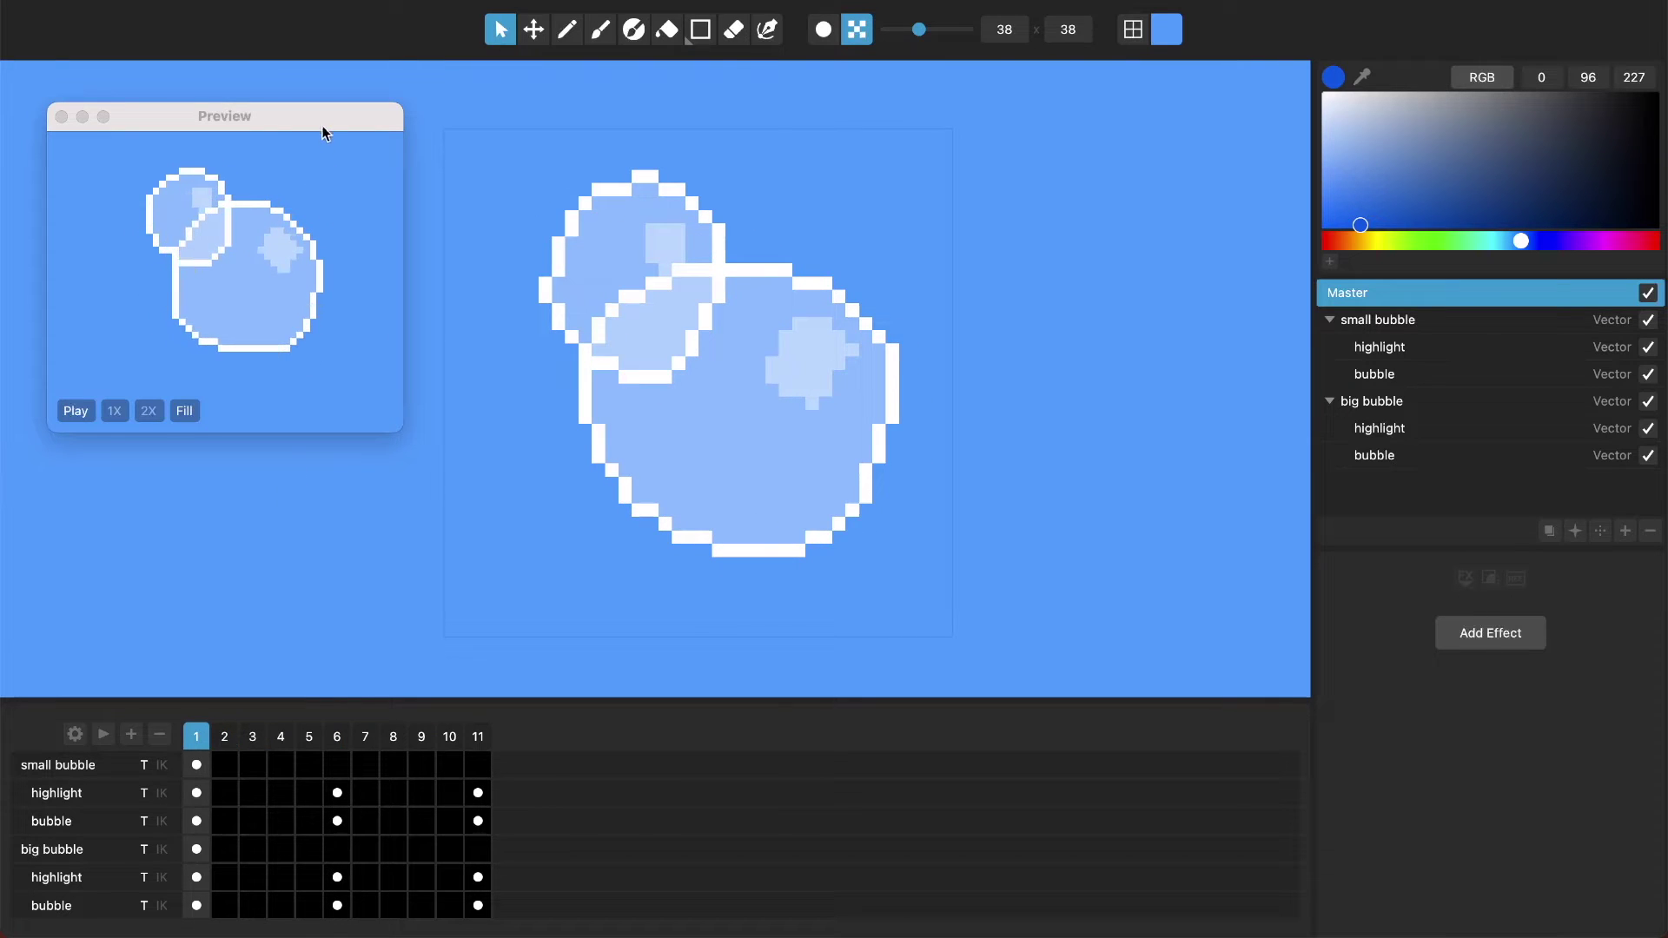
pyautogui.moveTo(318, 117); pyautogui.dragTo(308, 151)
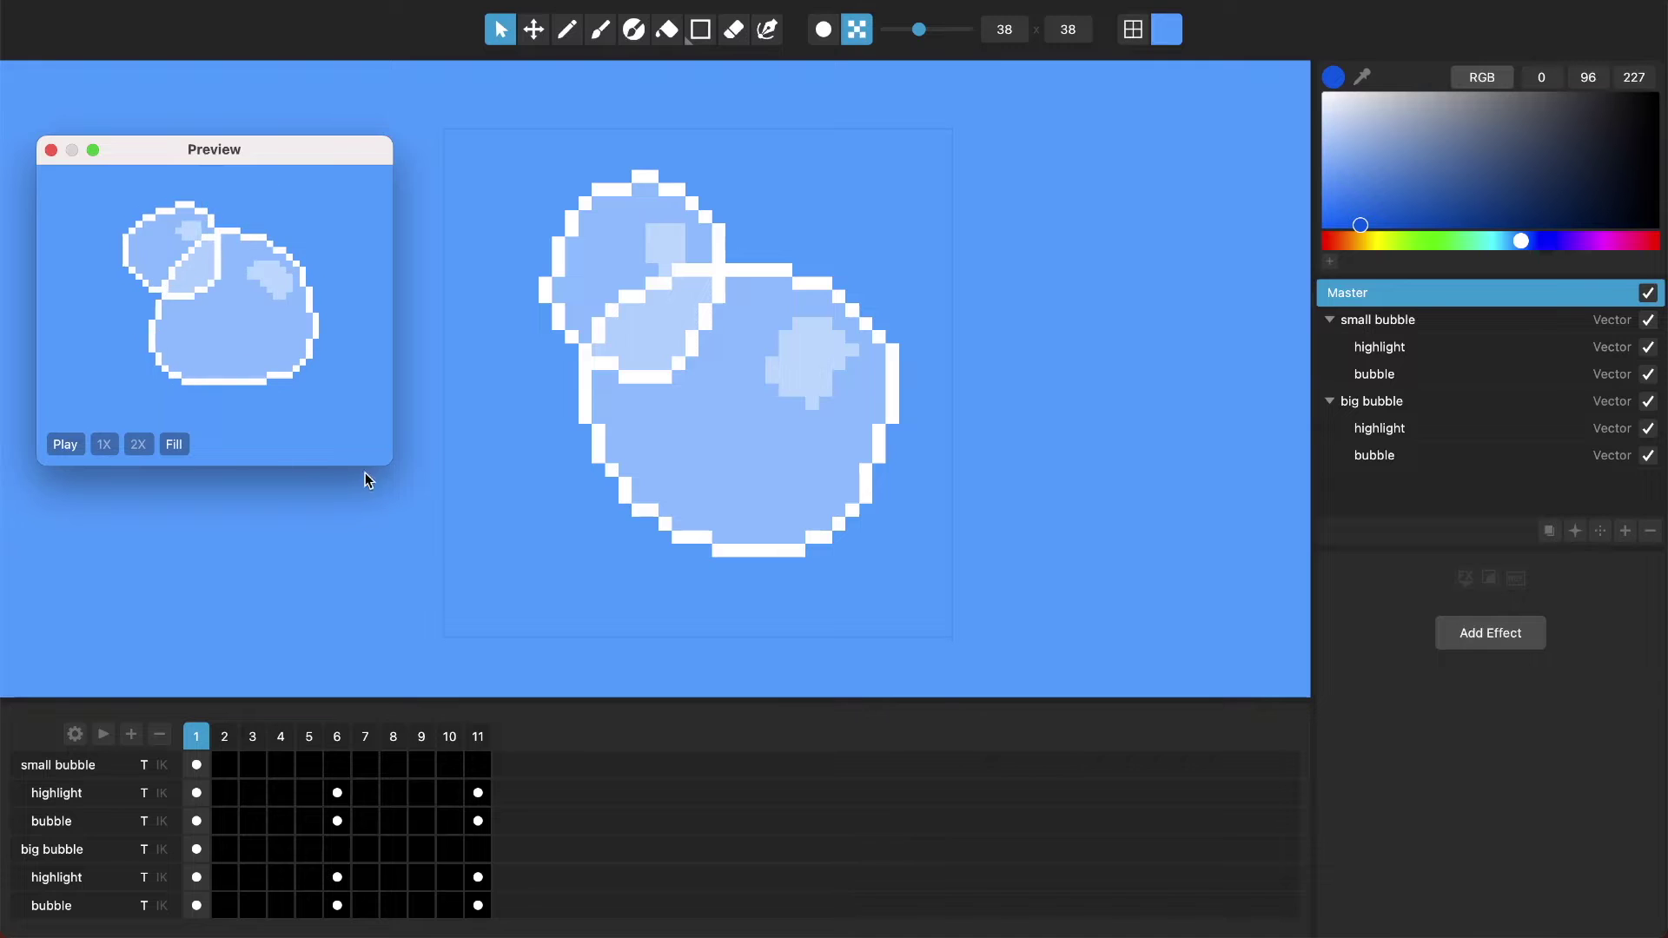
pyautogui.moveTo(392, 464); pyautogui.dragTo(380, 495)
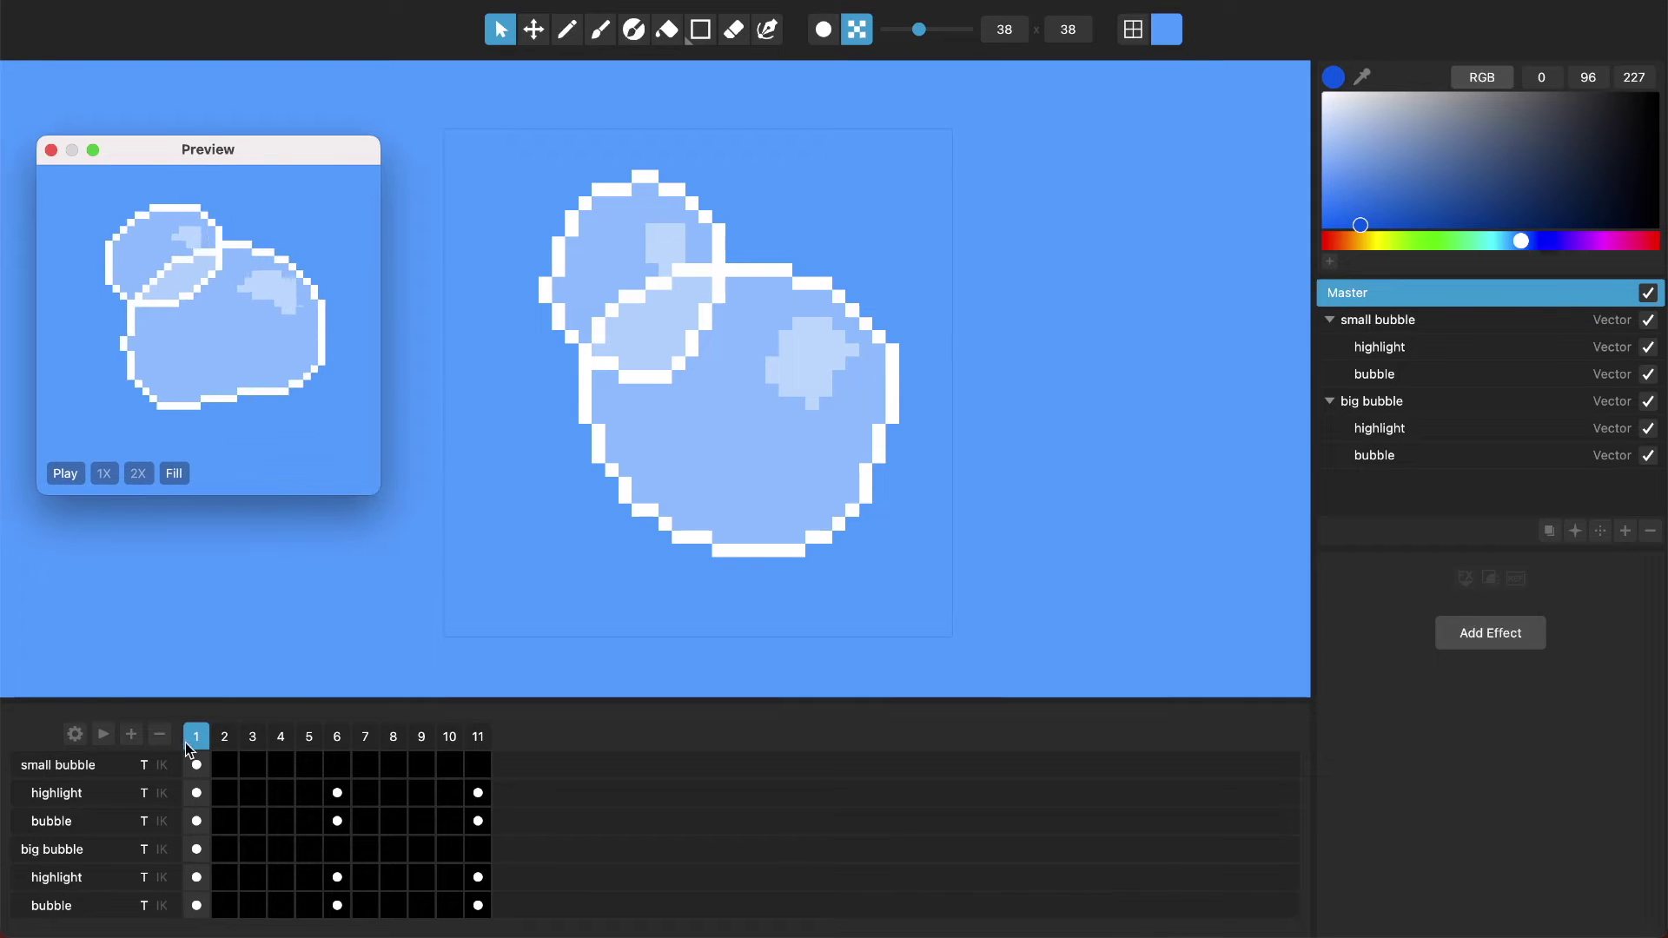
pyautogui.click(1495, 320)
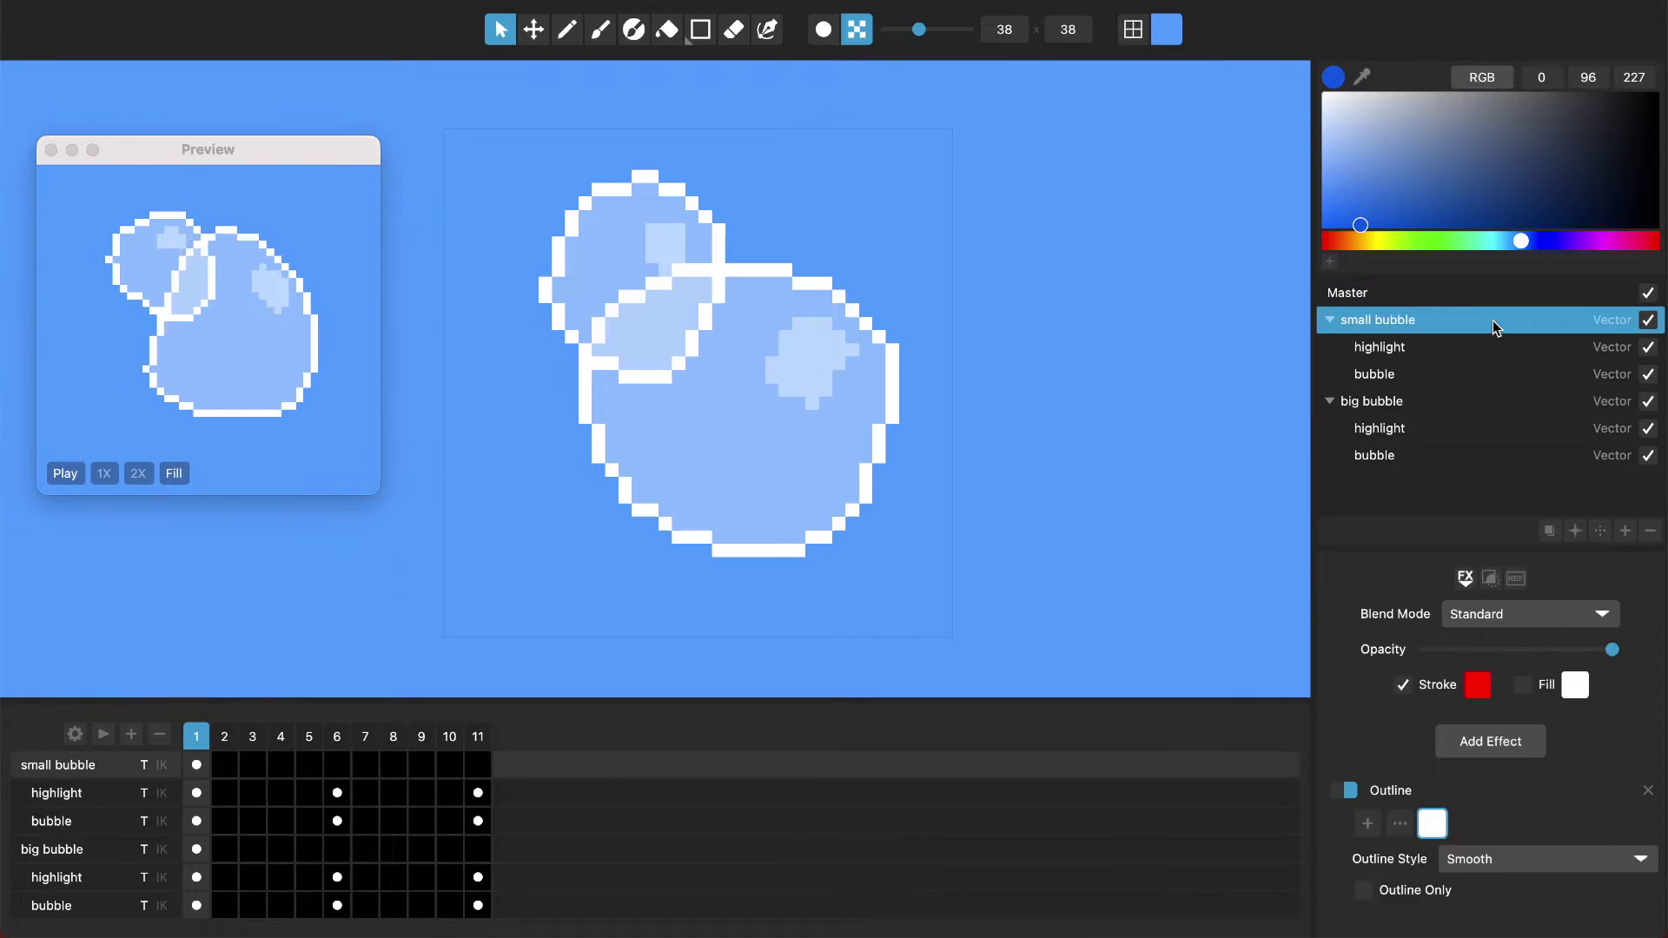
pyautogui.click(1388, 347)
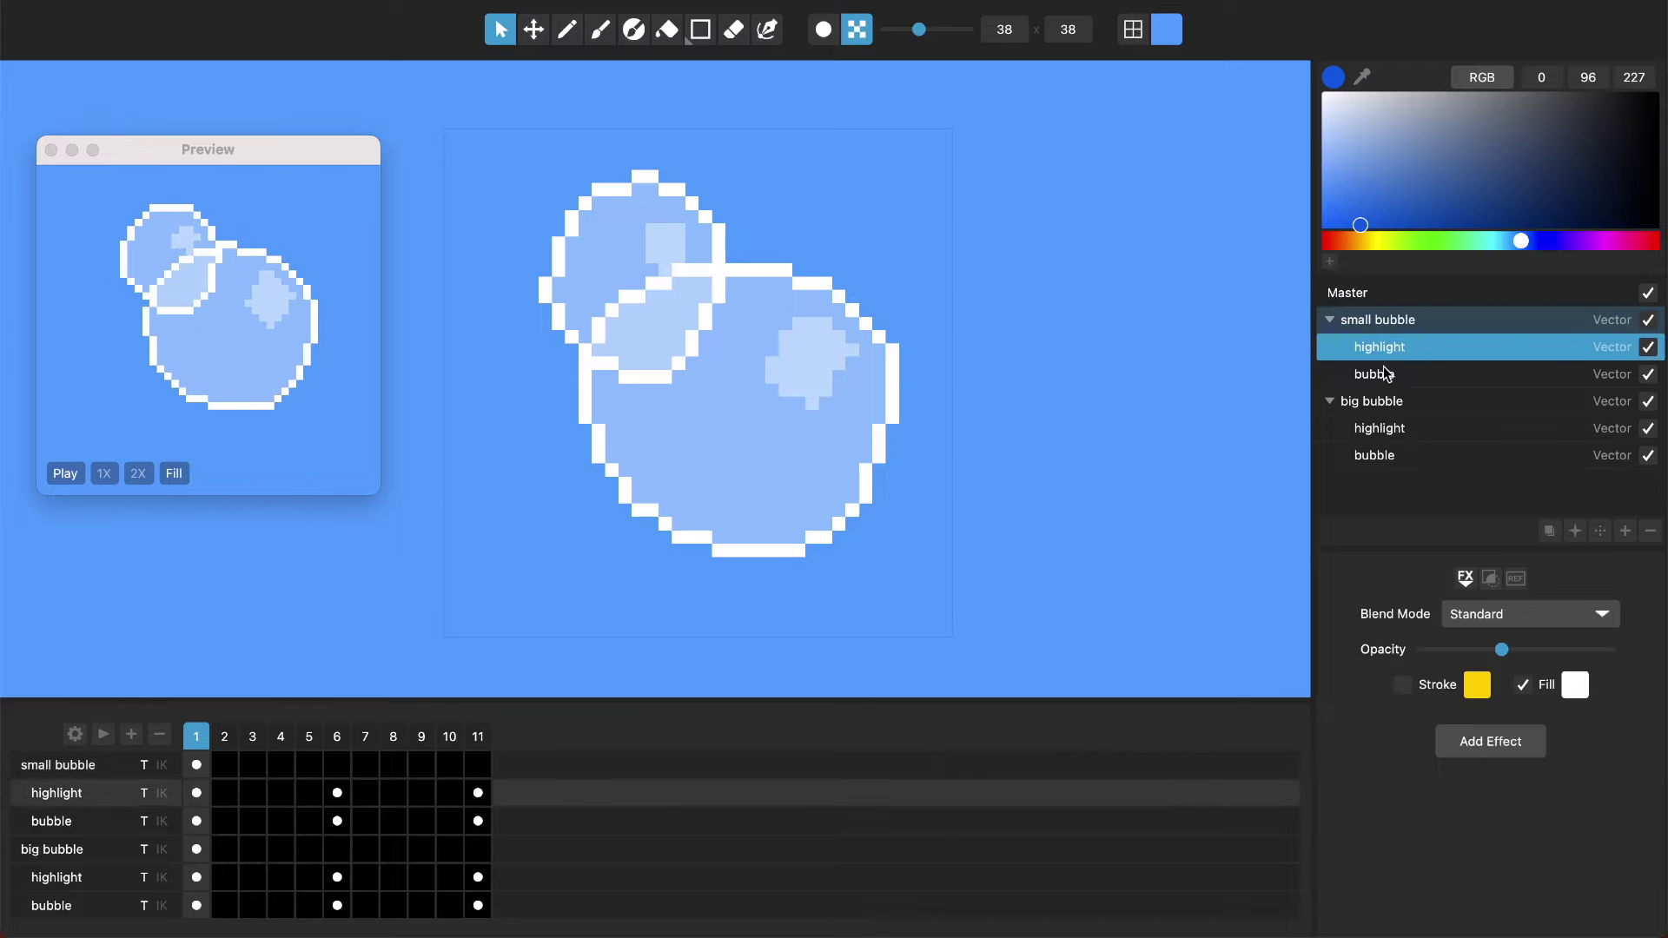
pyautogui.click(1385, 373)
pyautogui.click(767, 29)
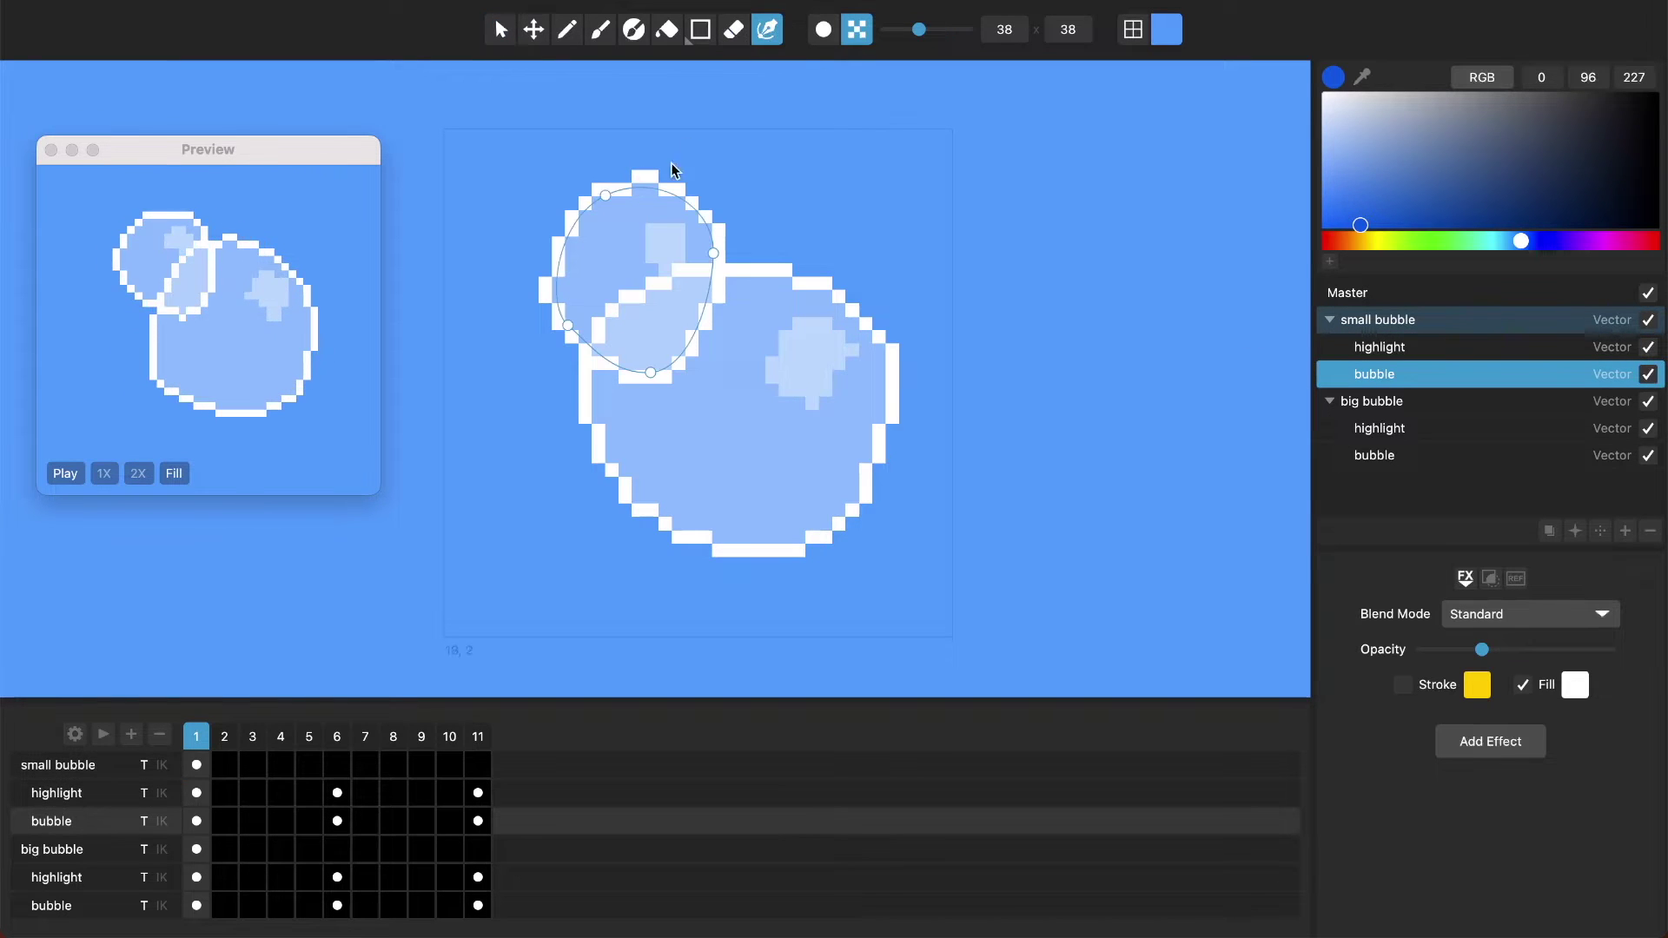
pyautogui.moveTo(713, 249); pyautogui.dragTo(720, 245)
pyautogui.click(1403, 457)
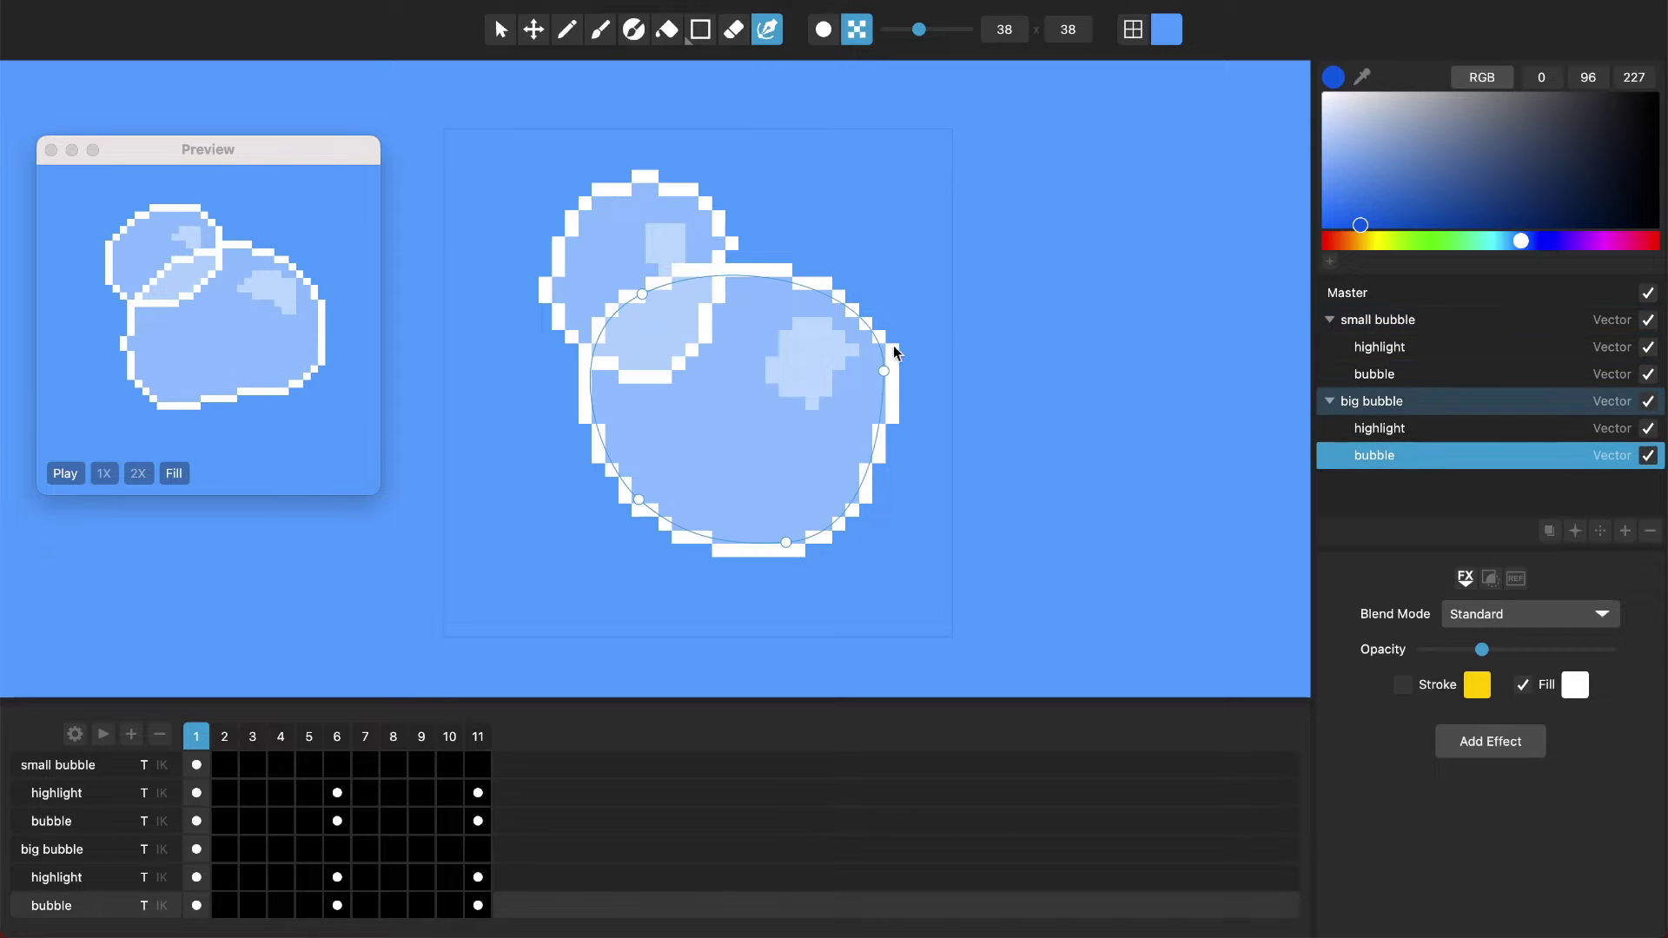
pyautogui.moveTo(892, 356)
pyautogui.mouseDown()
pyautogui.moveTo(909, 347)
pyautogui.moveTo(893, 361)
pyautogui.mouseUp()
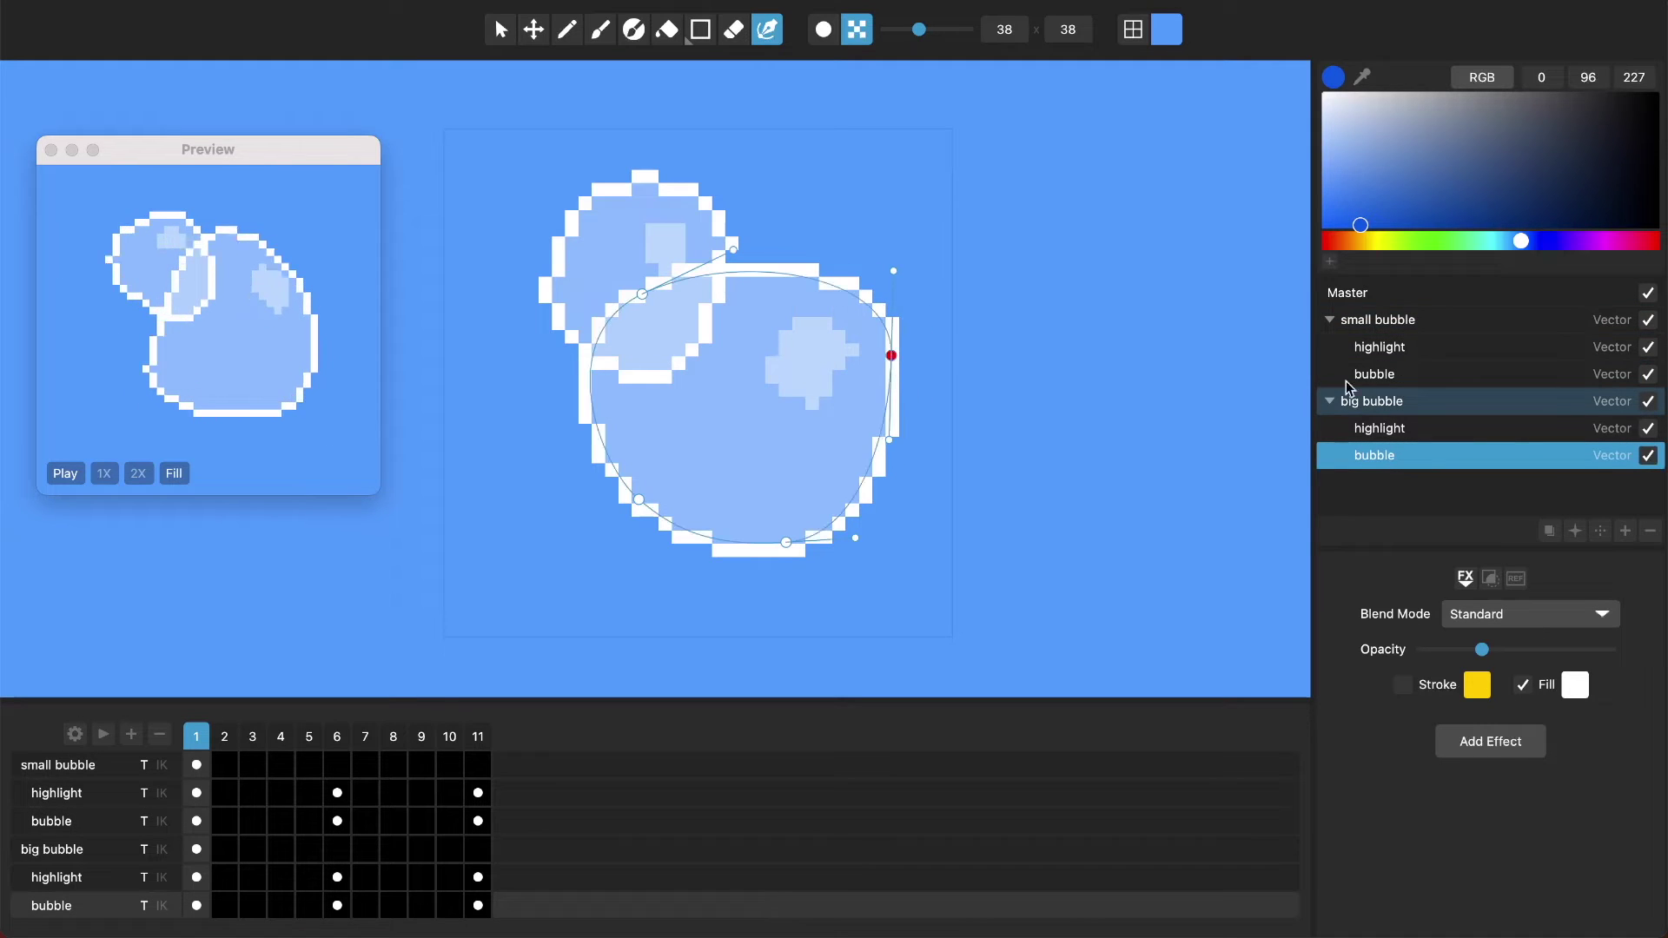
pyautogui.click(1390, 429)
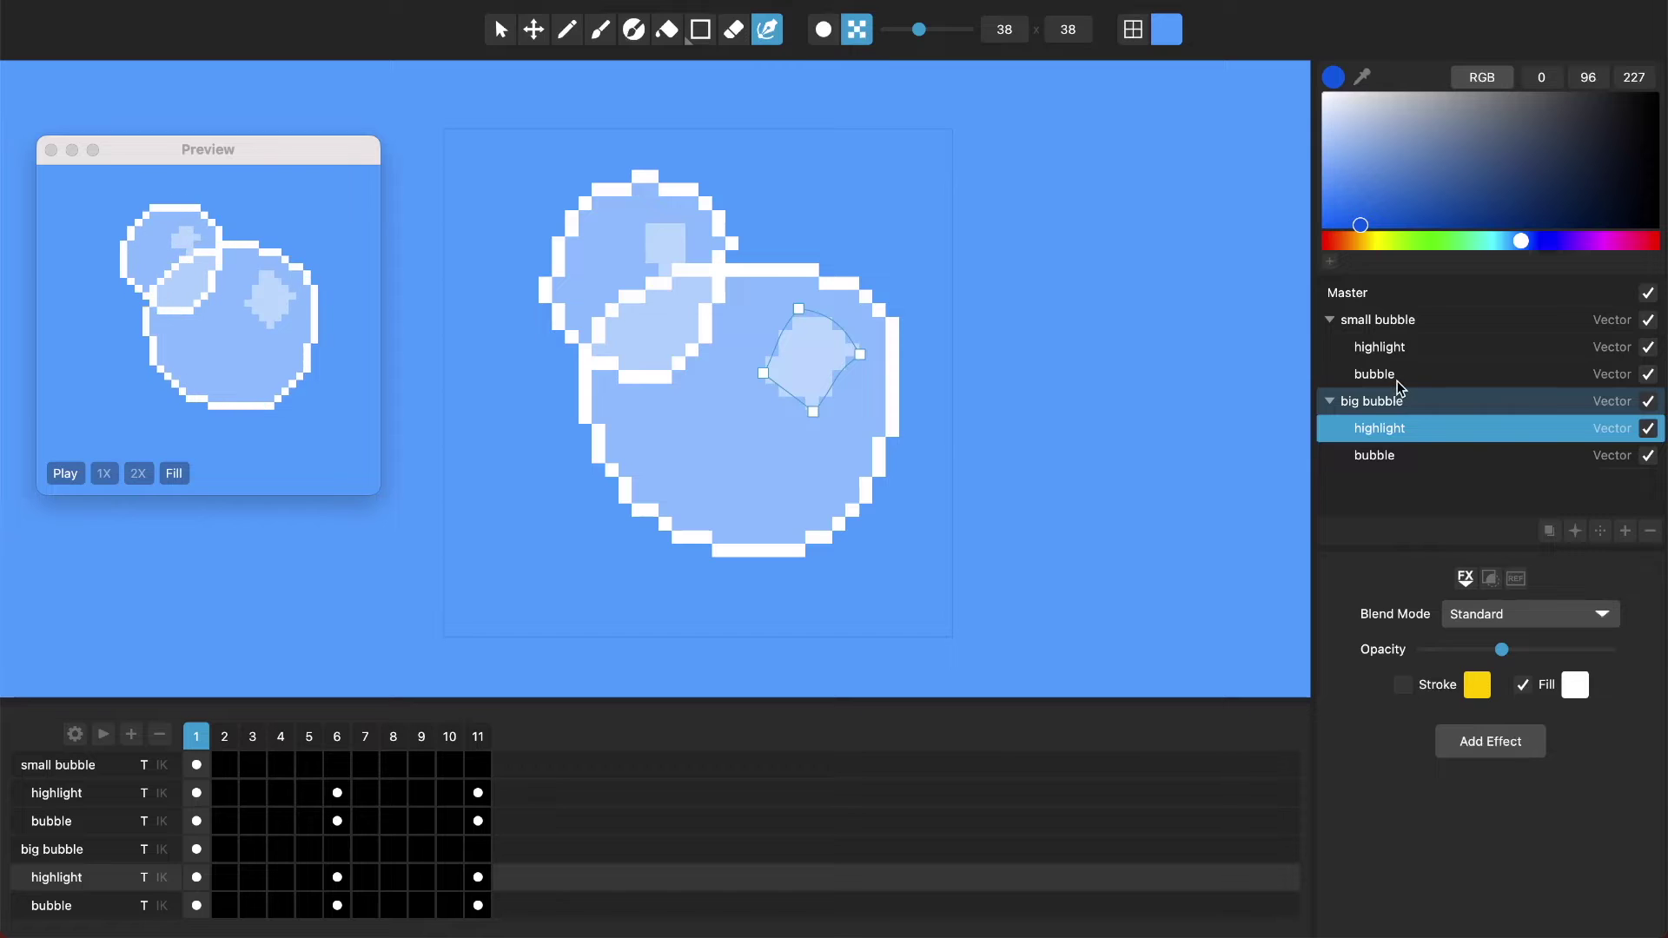
pyautogui.click(1396, 403)
pyautogui.click(1349, 789)
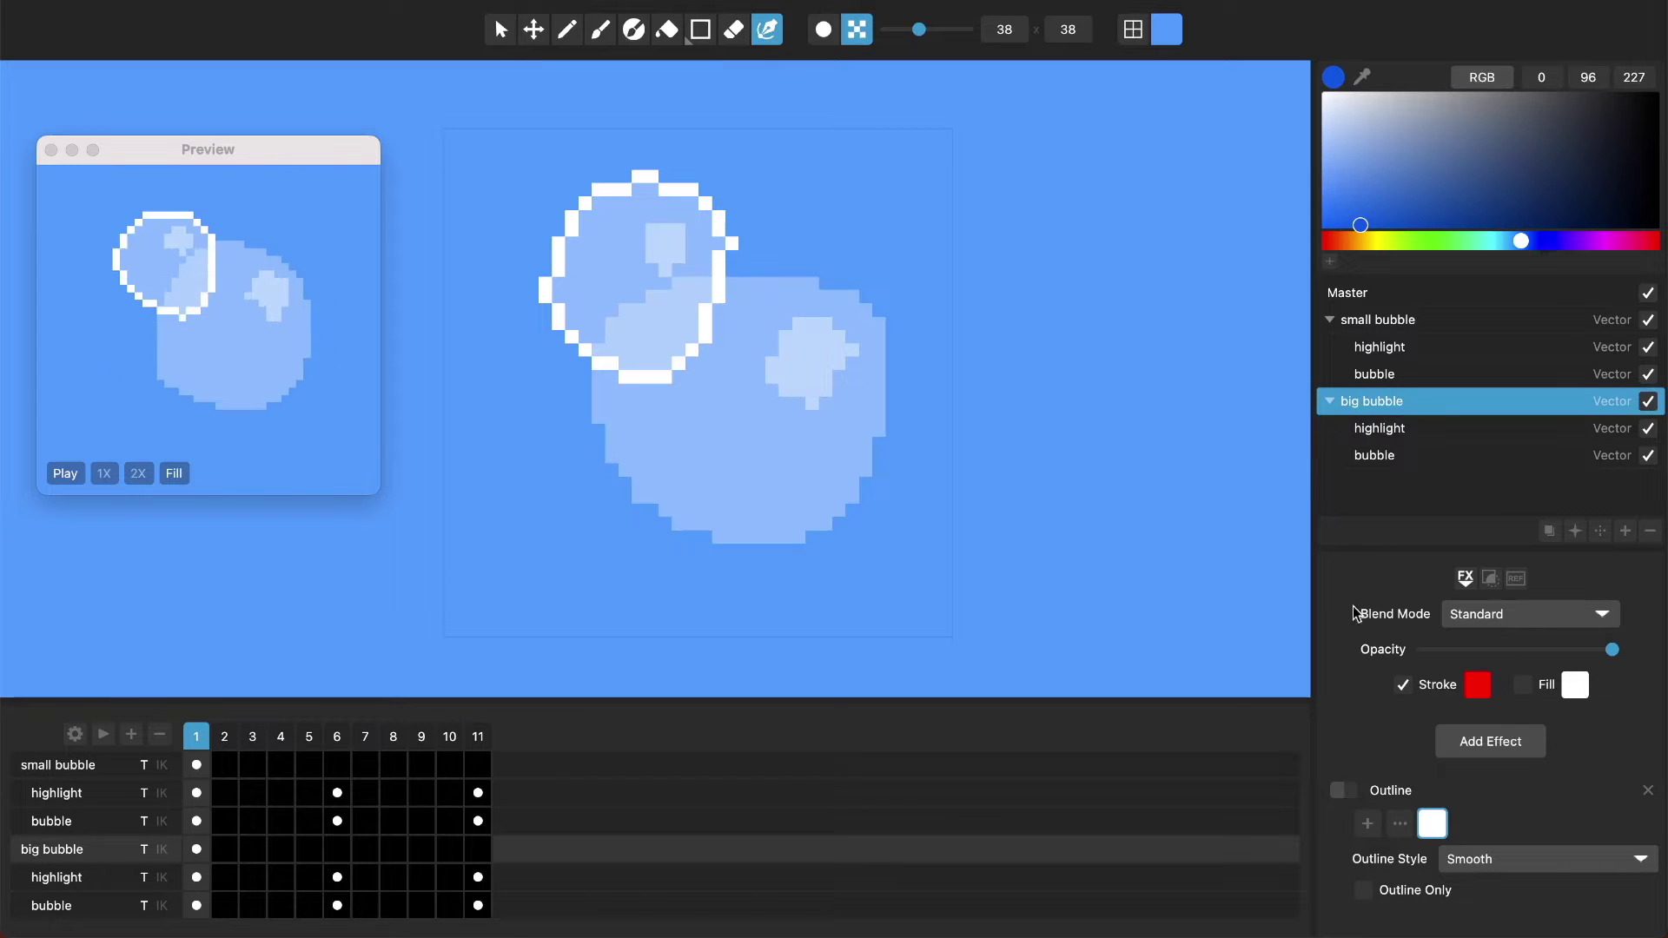
pyautogui.click(1388, 322)
pyautogui.click(1345, 789)
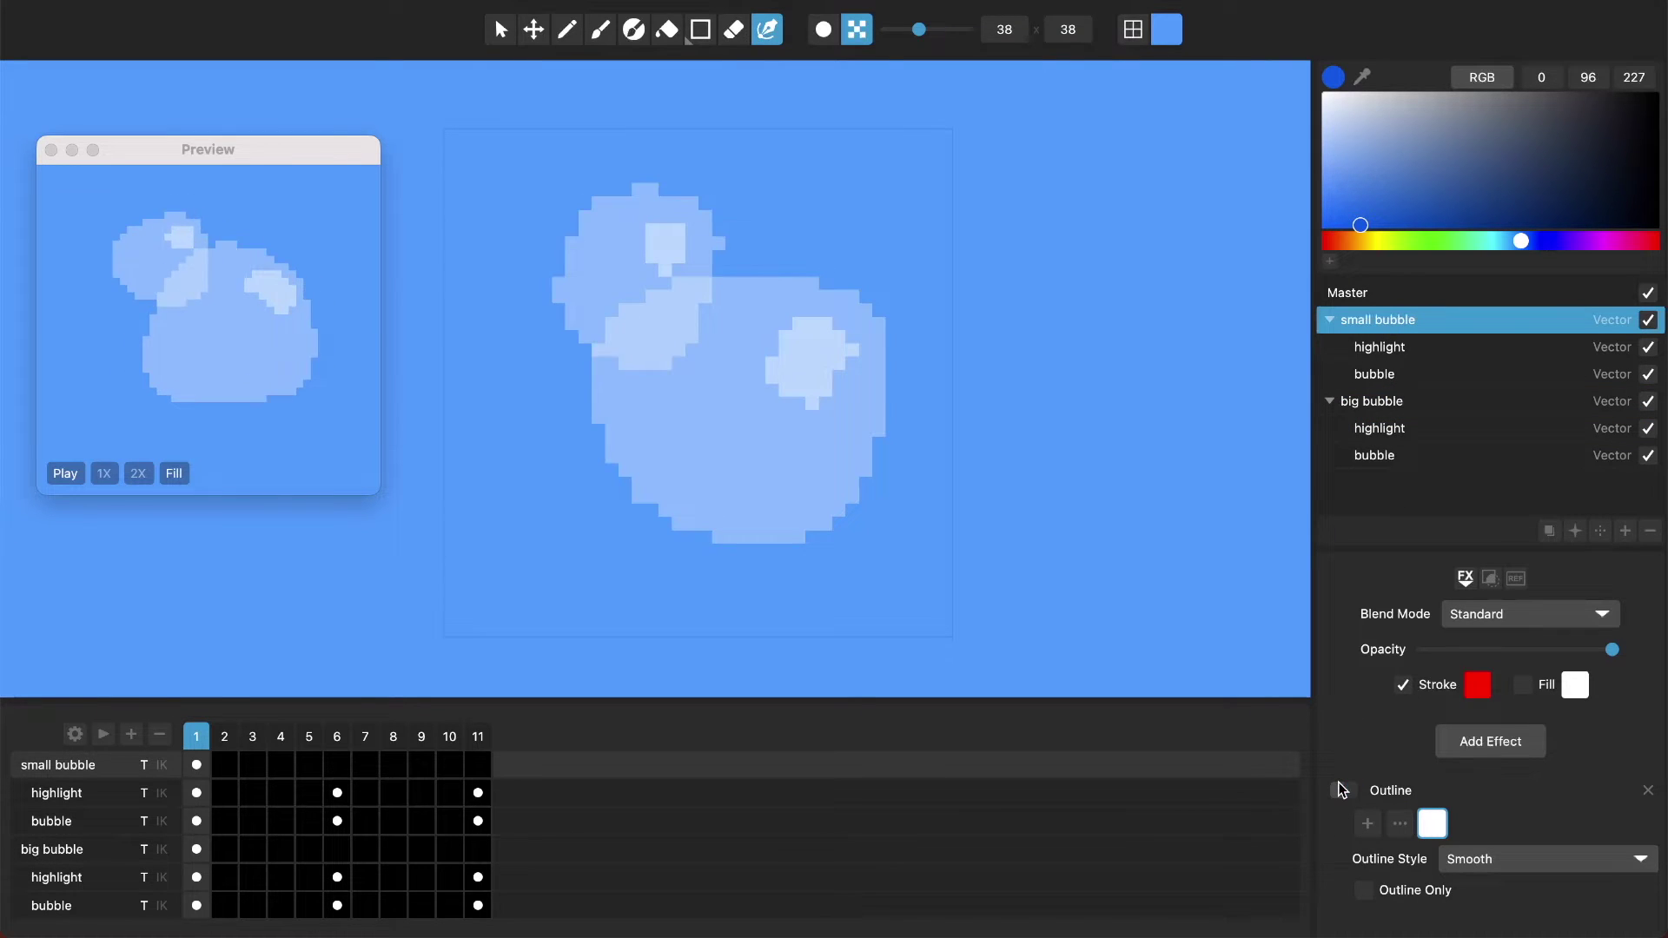
pyautogui.click(1344, 789)
pyautogui.click(1389, 398)
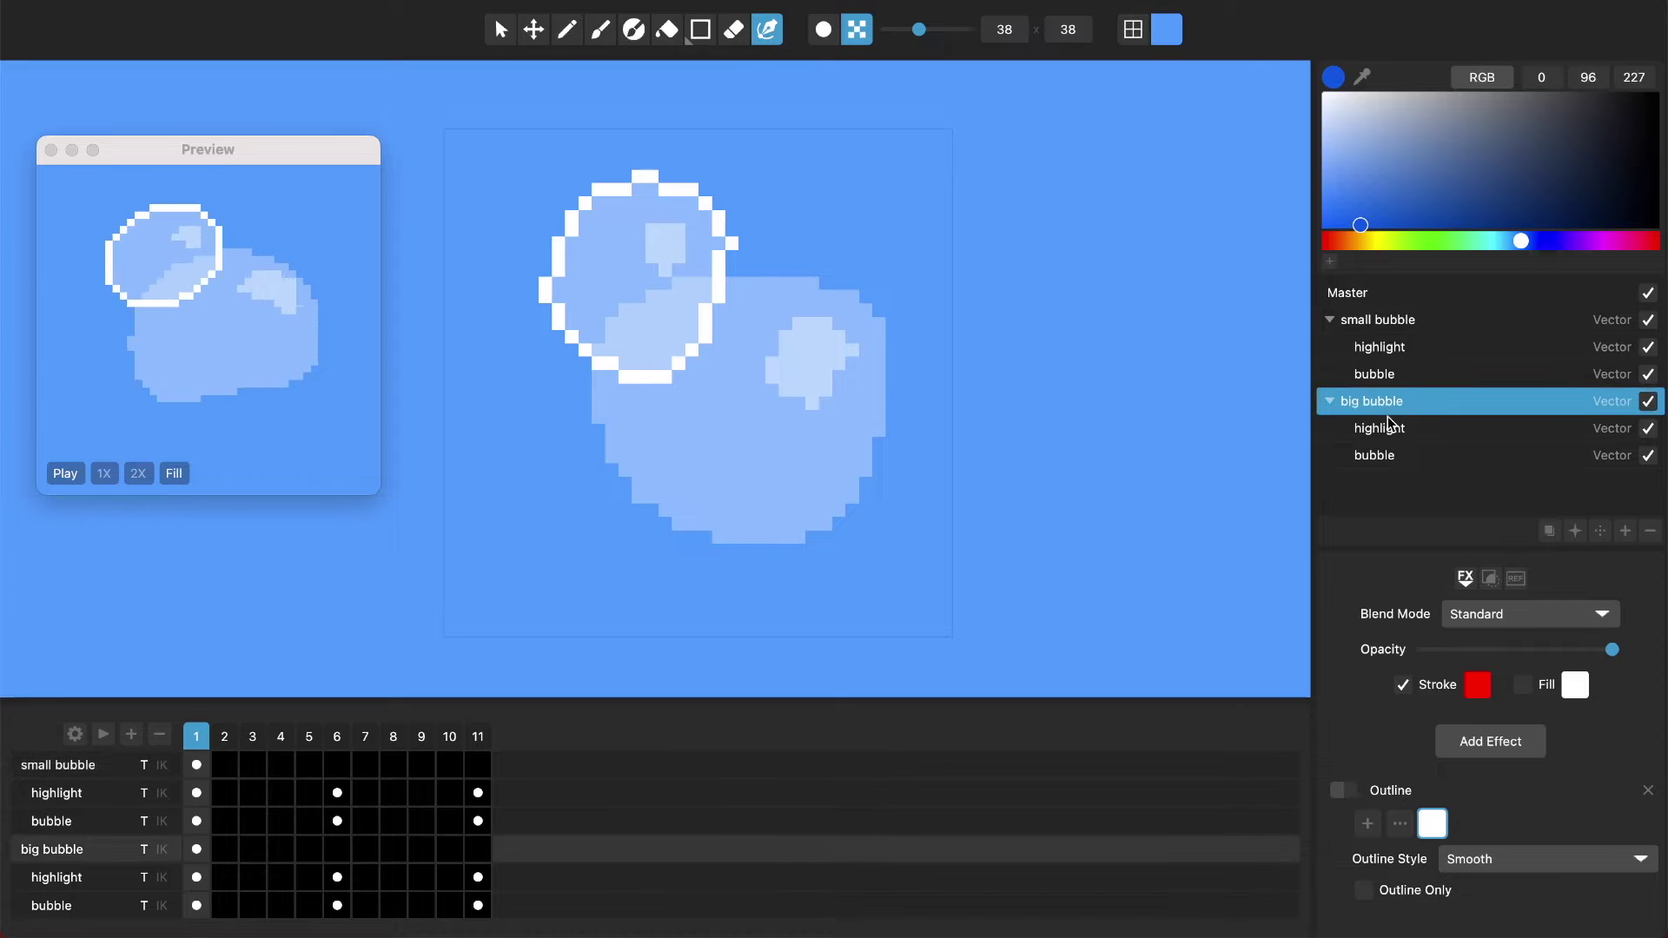
pyautogui.click(1350, 790)
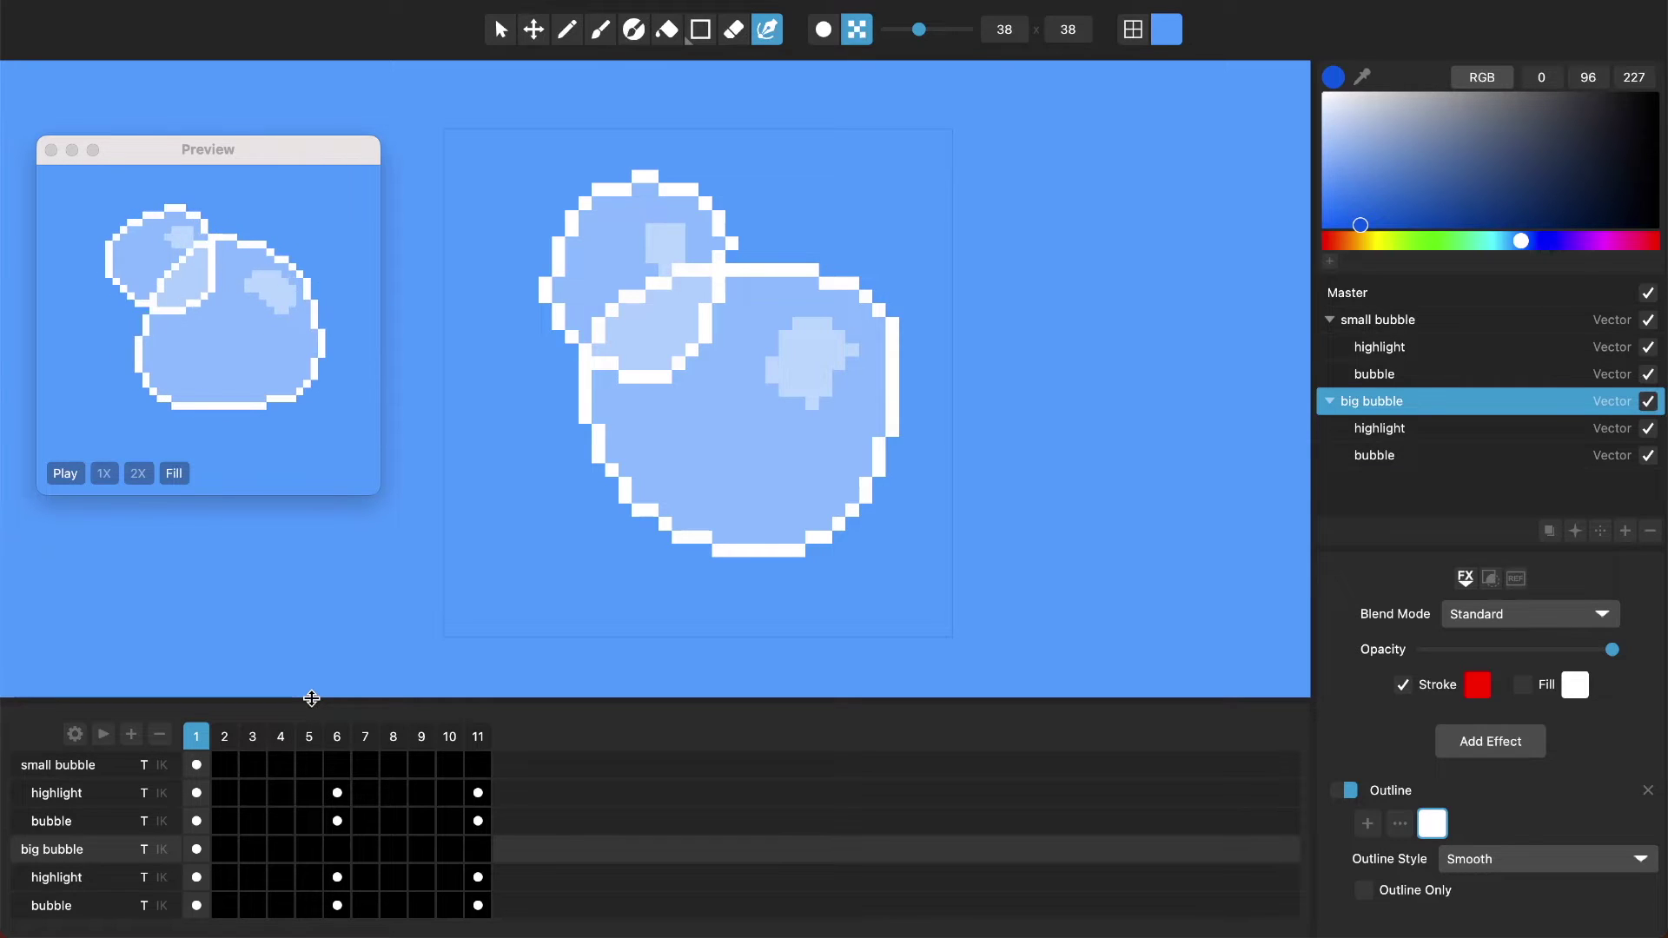
pyautogui.moveTo(130, 150); pyautogui.dragTo(114, 150)
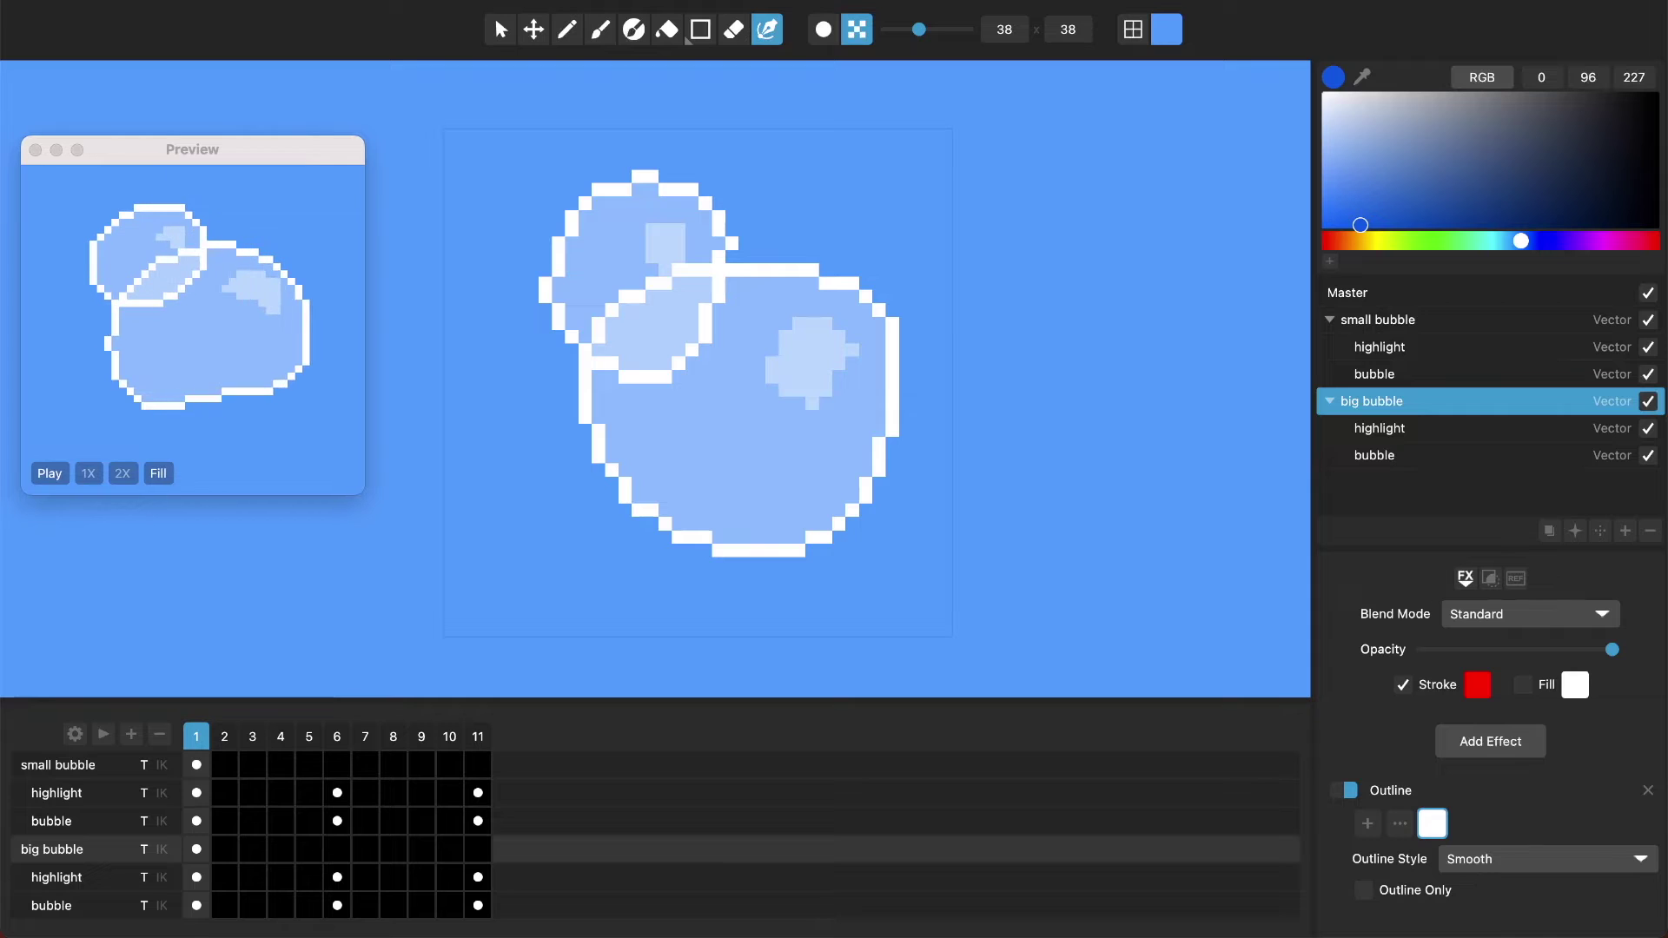
pyautogui.click(36, 150)
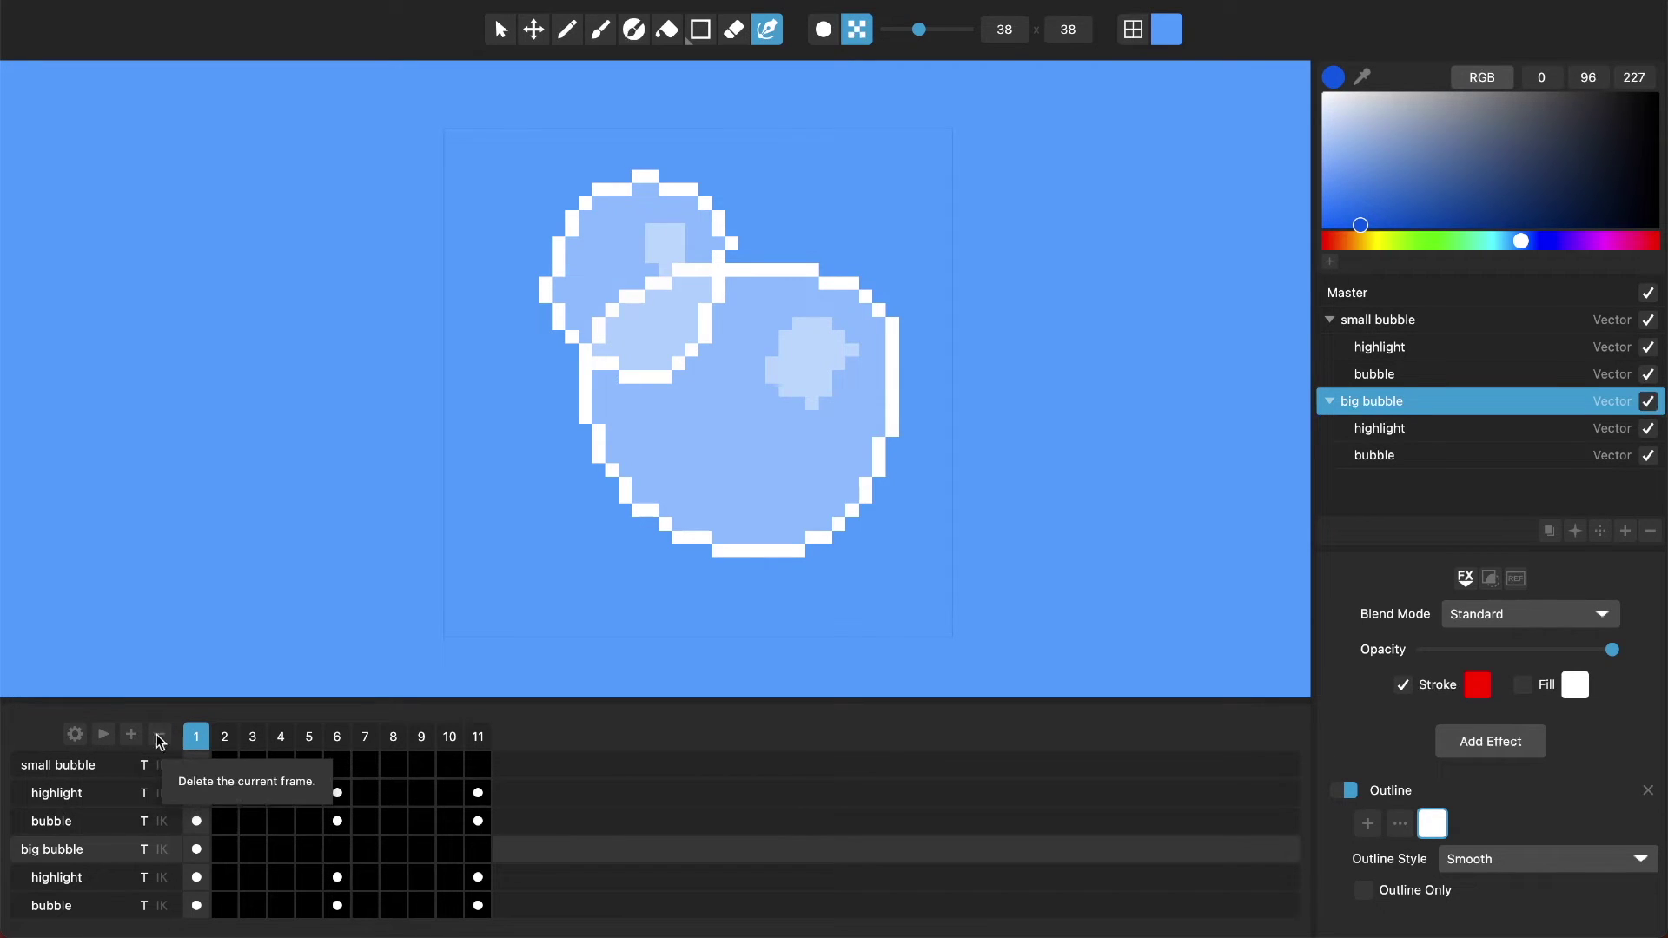
pyautogui.click(106, 735)
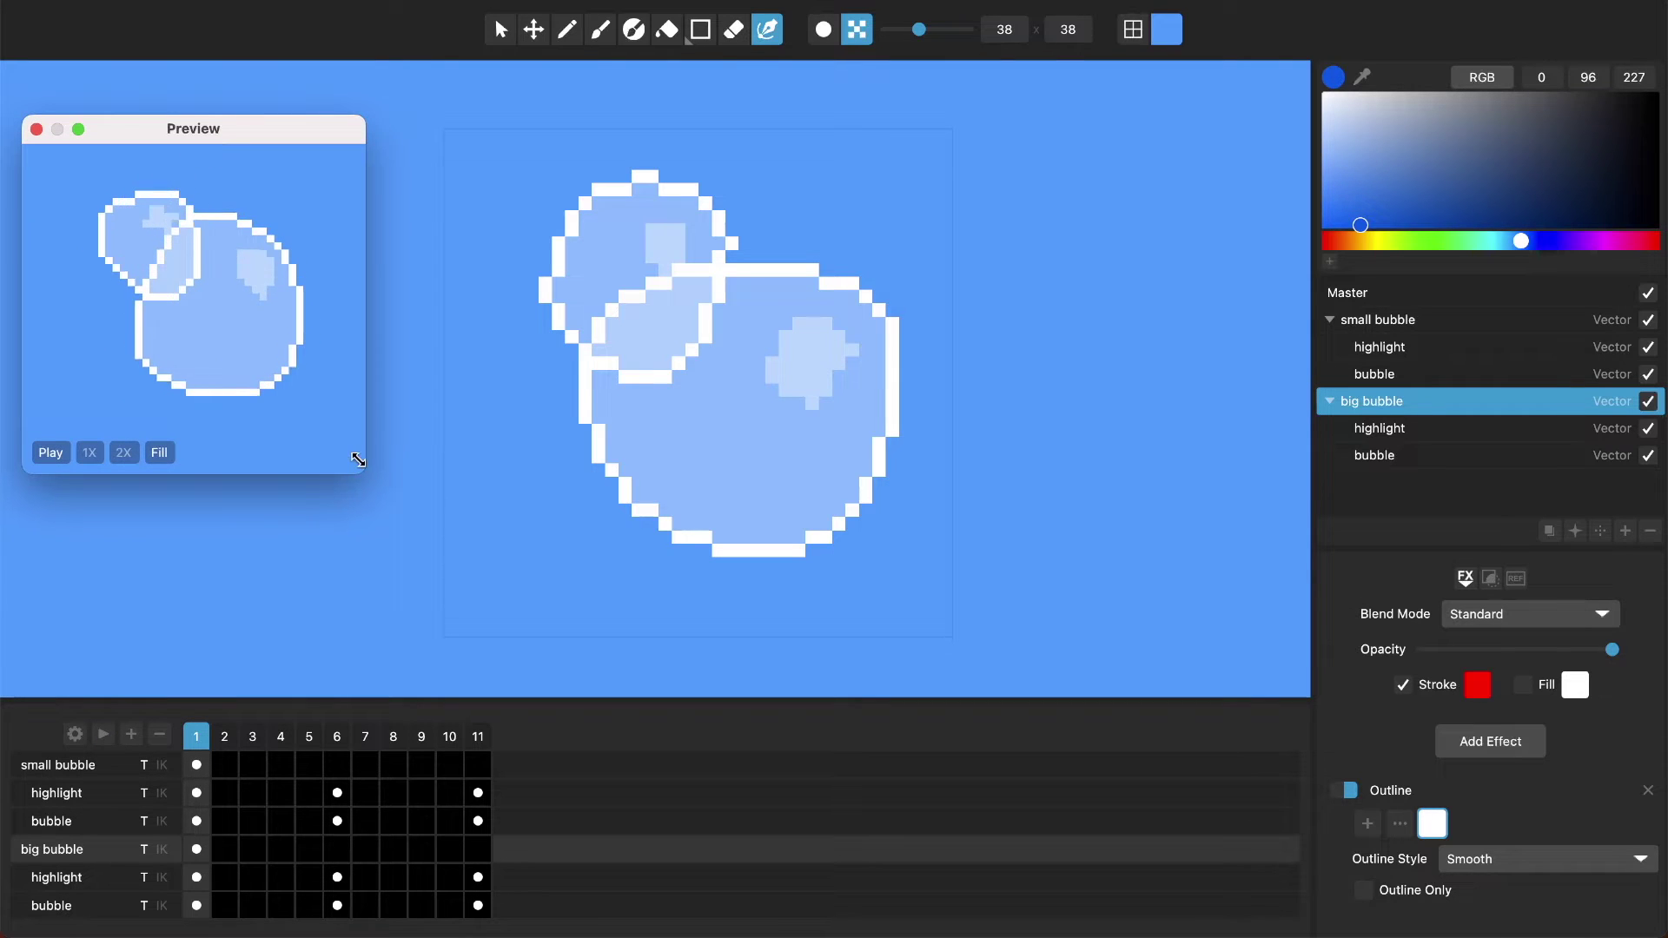
pyautogui.moveTo(363, 467); pyautogui.dragTo(405, 447)
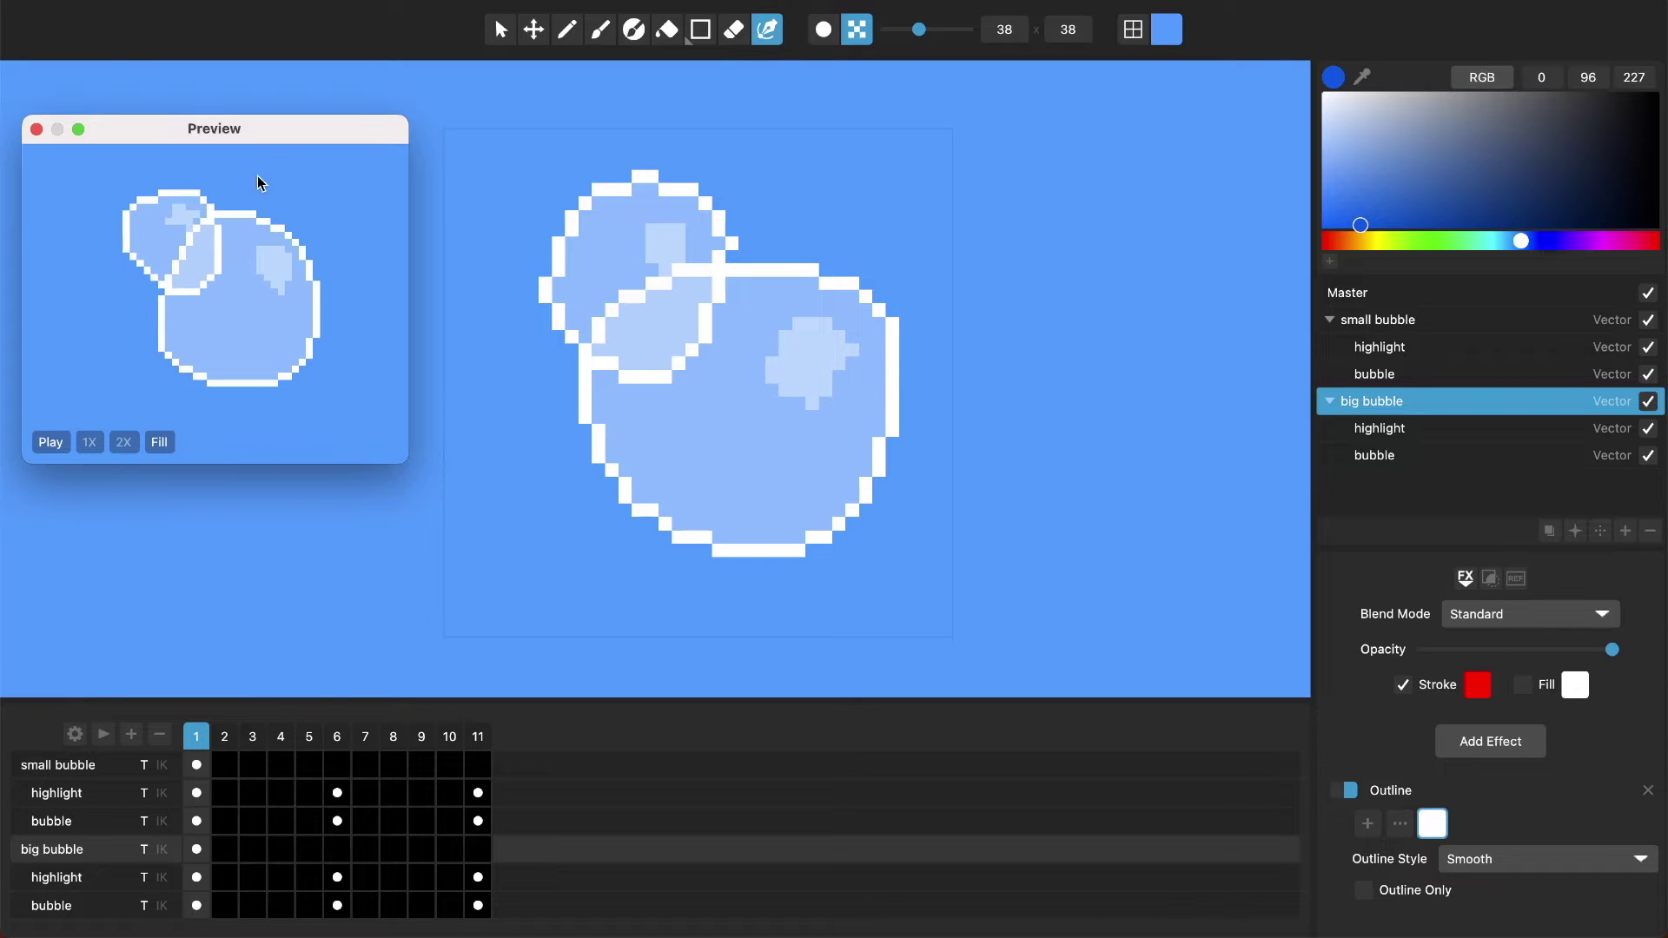
pyautogui.moveTo(299, 137); pyautogui.dragTo(315, 73)
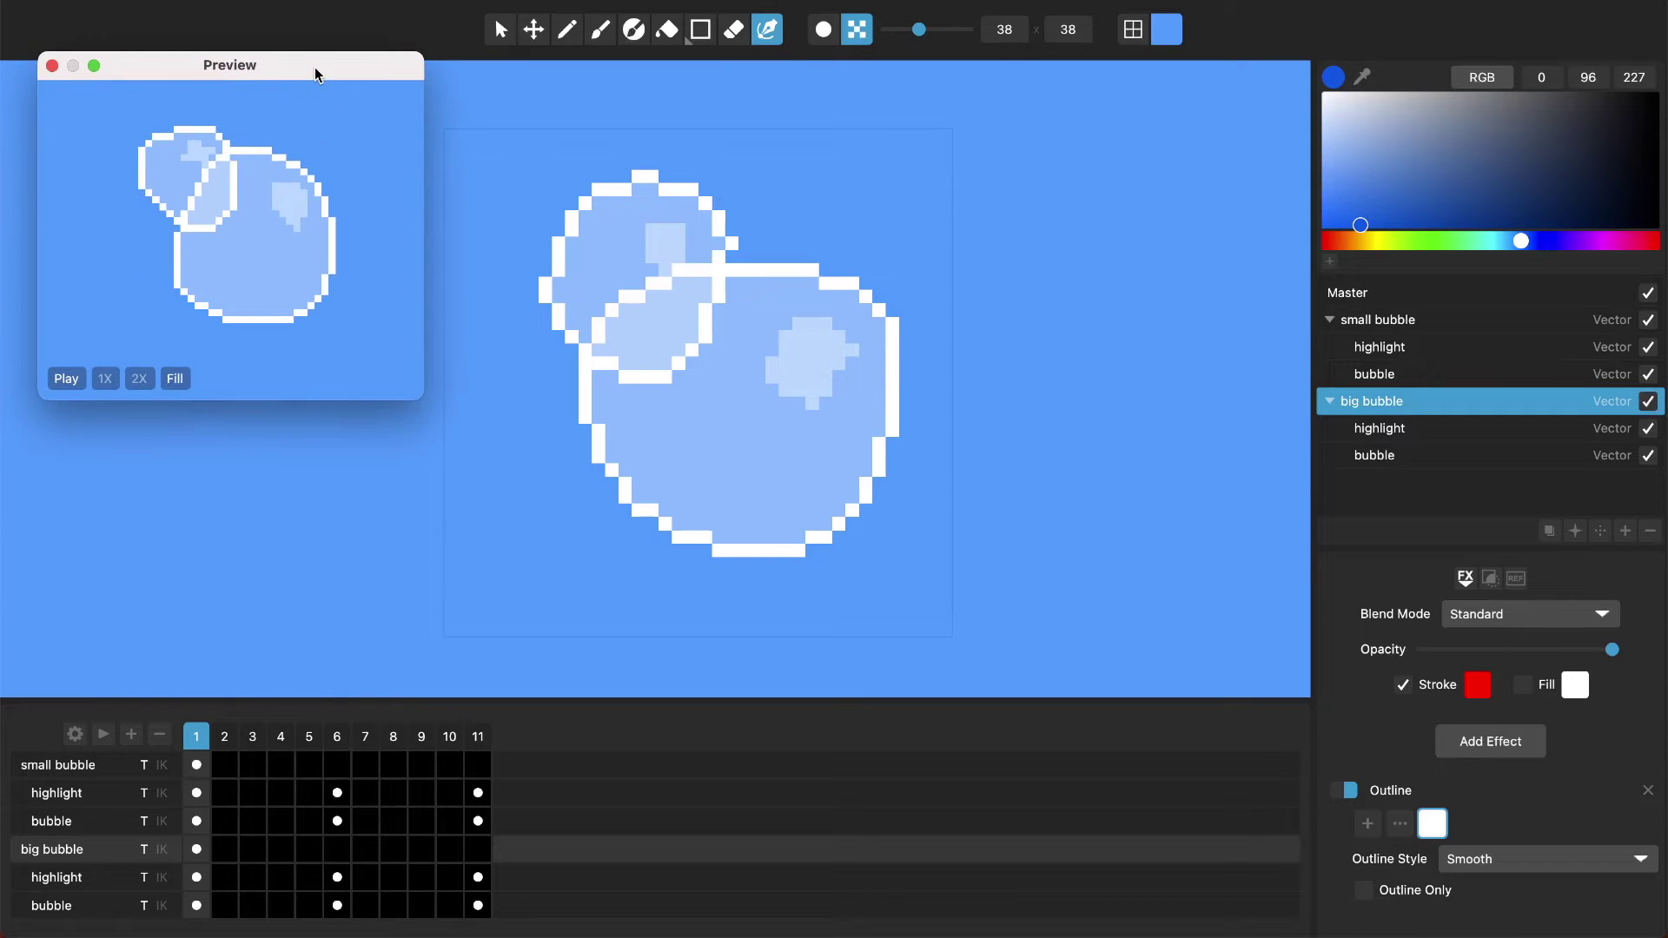
pyautogui.click(74, 735)
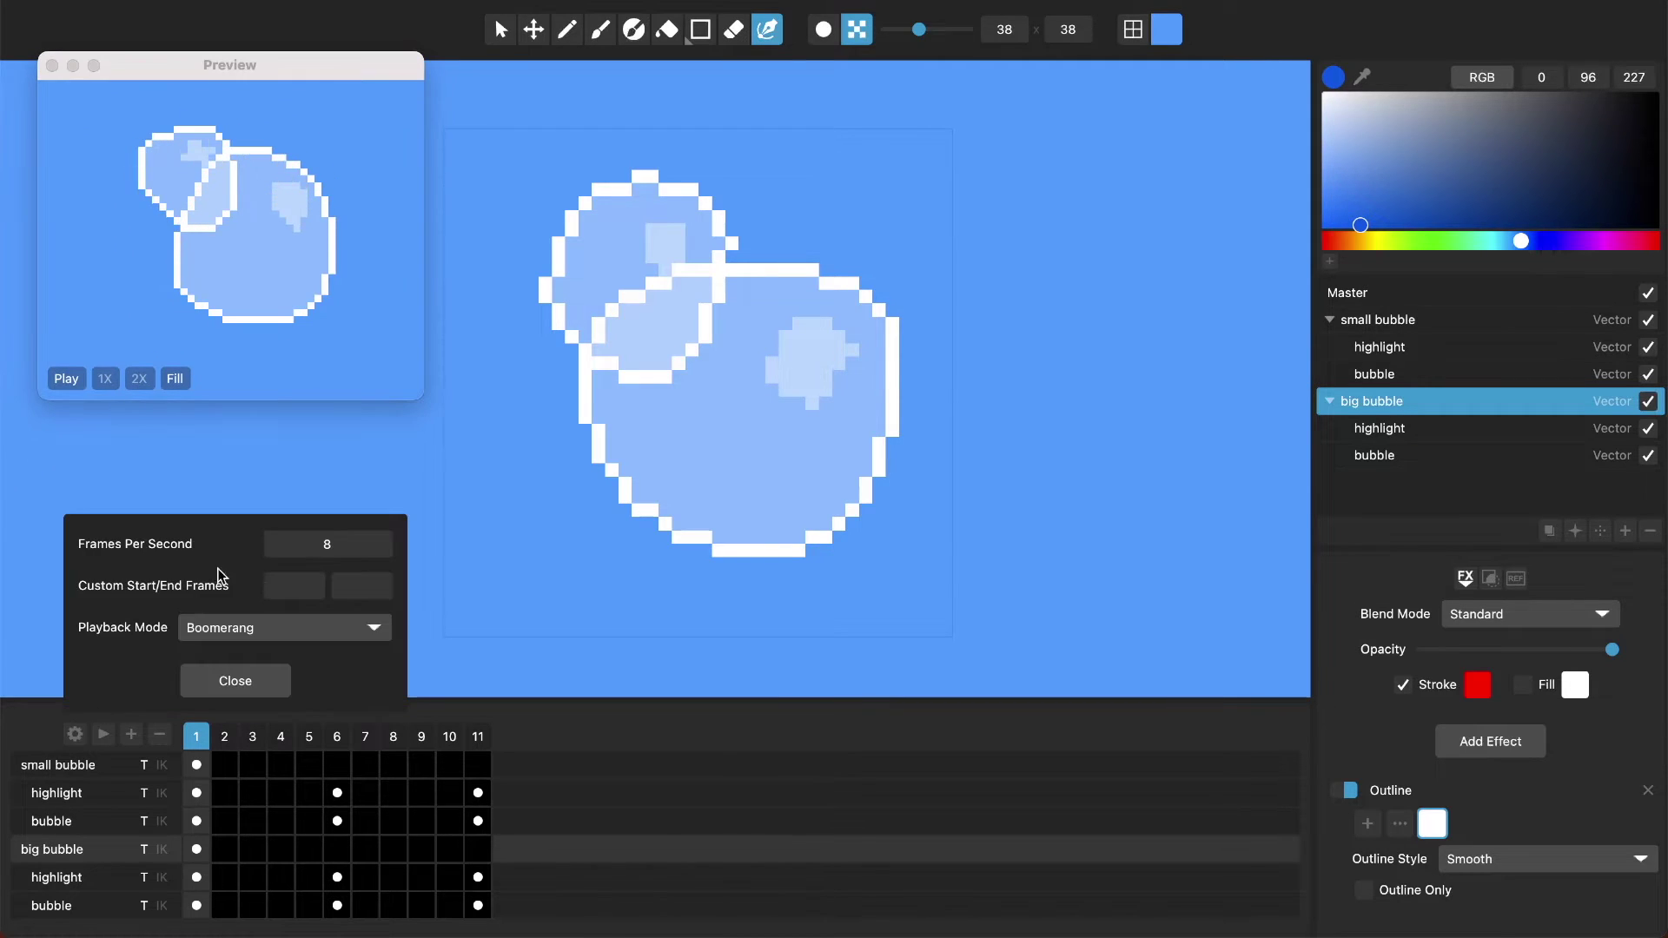
# - Set playback to 8 fps in Boomerang mode, after trying 4 and 10 fps and Forward
pyautogui.click(302, 547)
pyautogui.write('4')
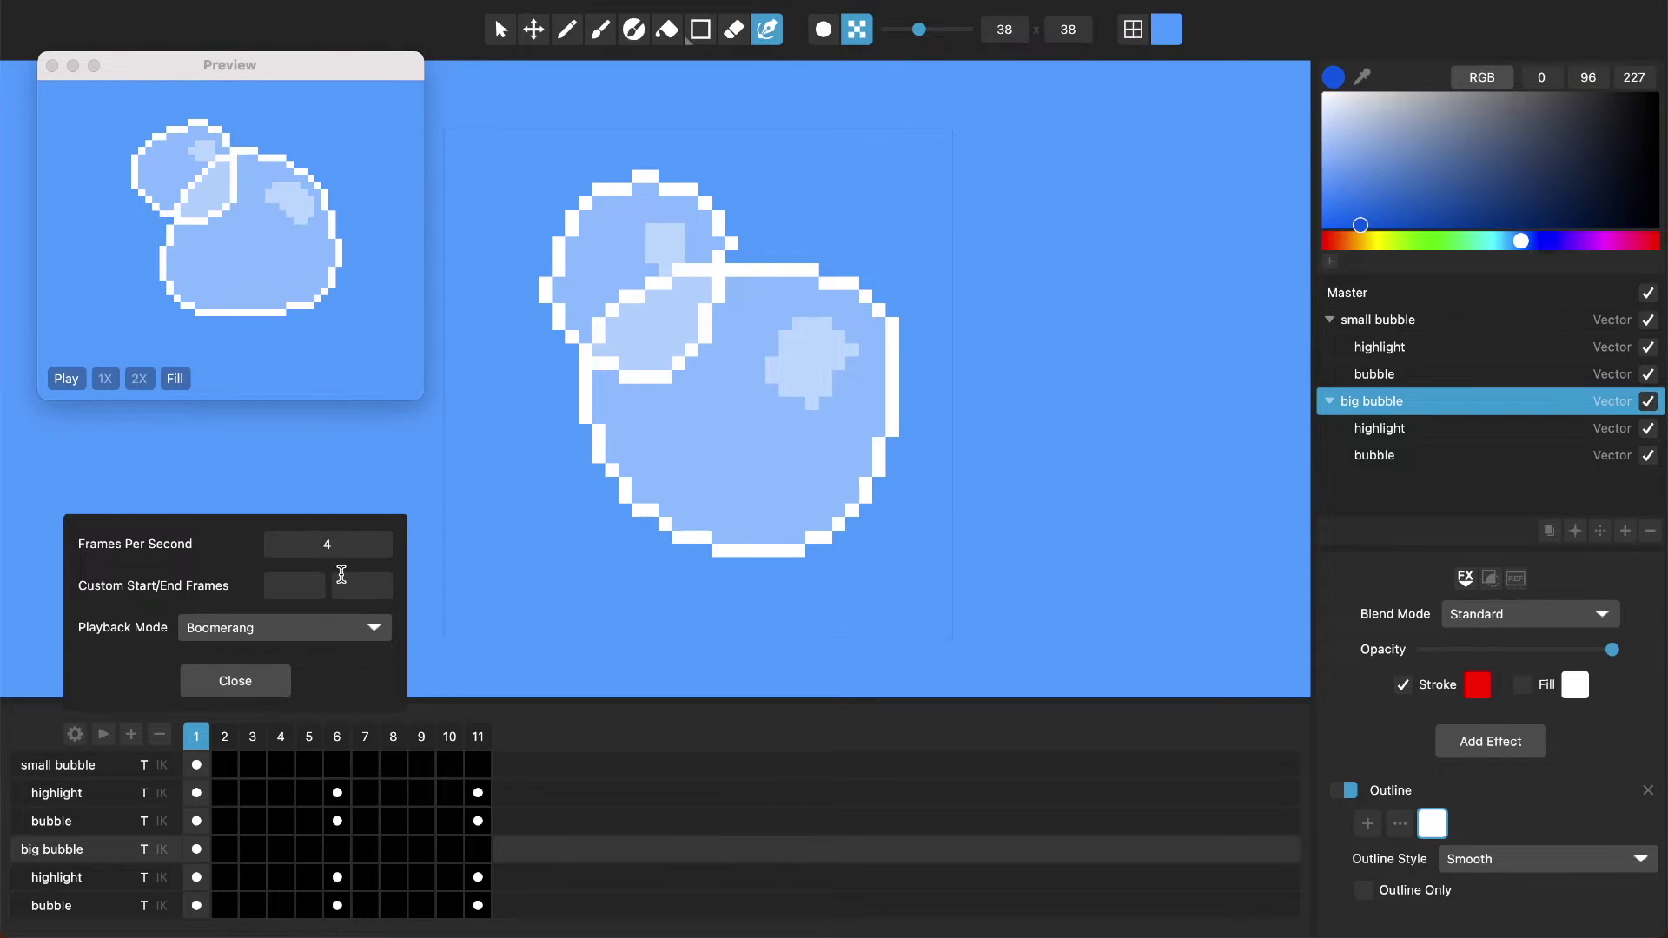
pyautogui.press('BackSpace')
pyautogui.write('10')
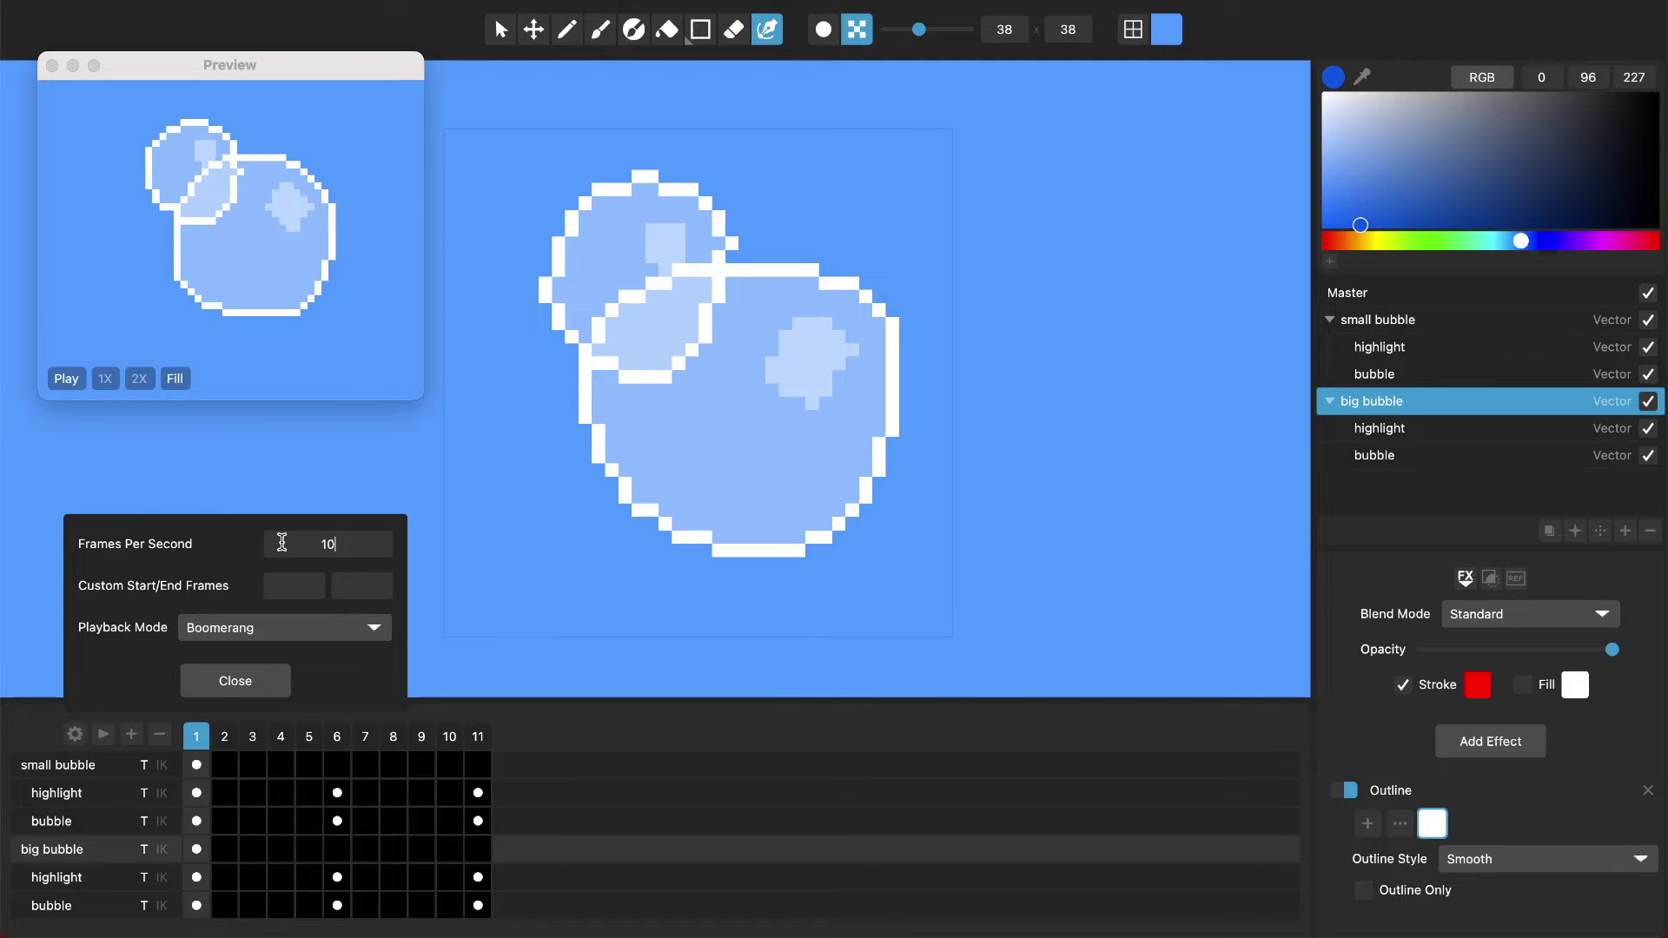
pyautogui.press('BackSpace')
pyautogui.press('BackSpace')
pyautogui.write('8')
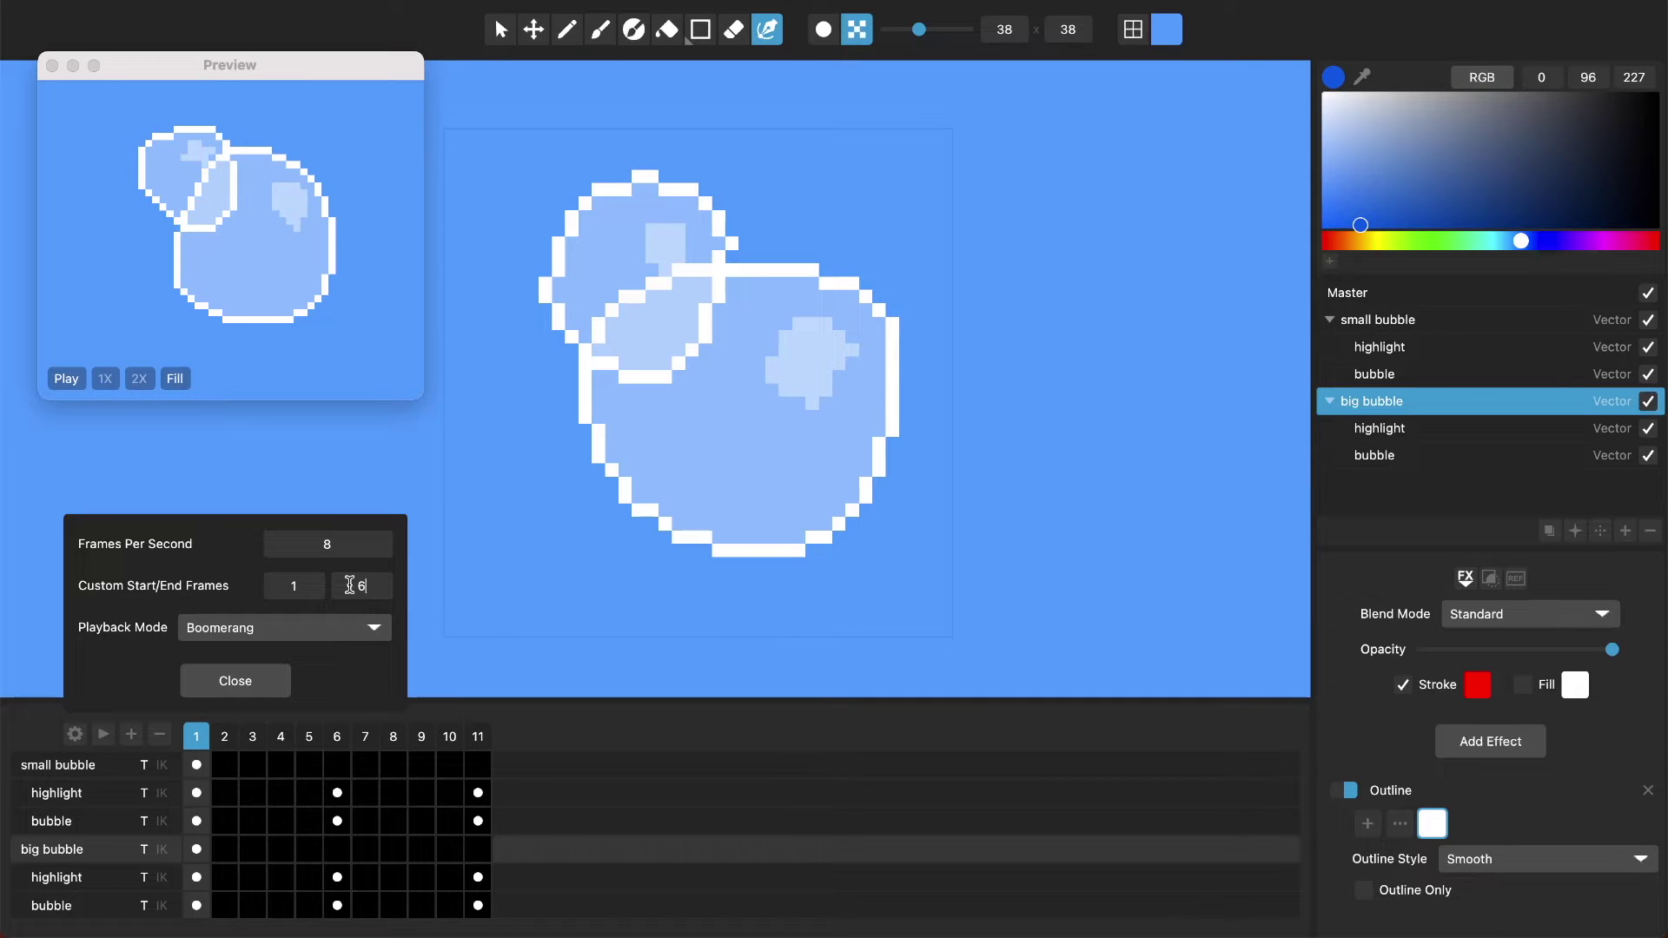
pyautogui.click(273, 634)
pyautogui.click(268, 604)
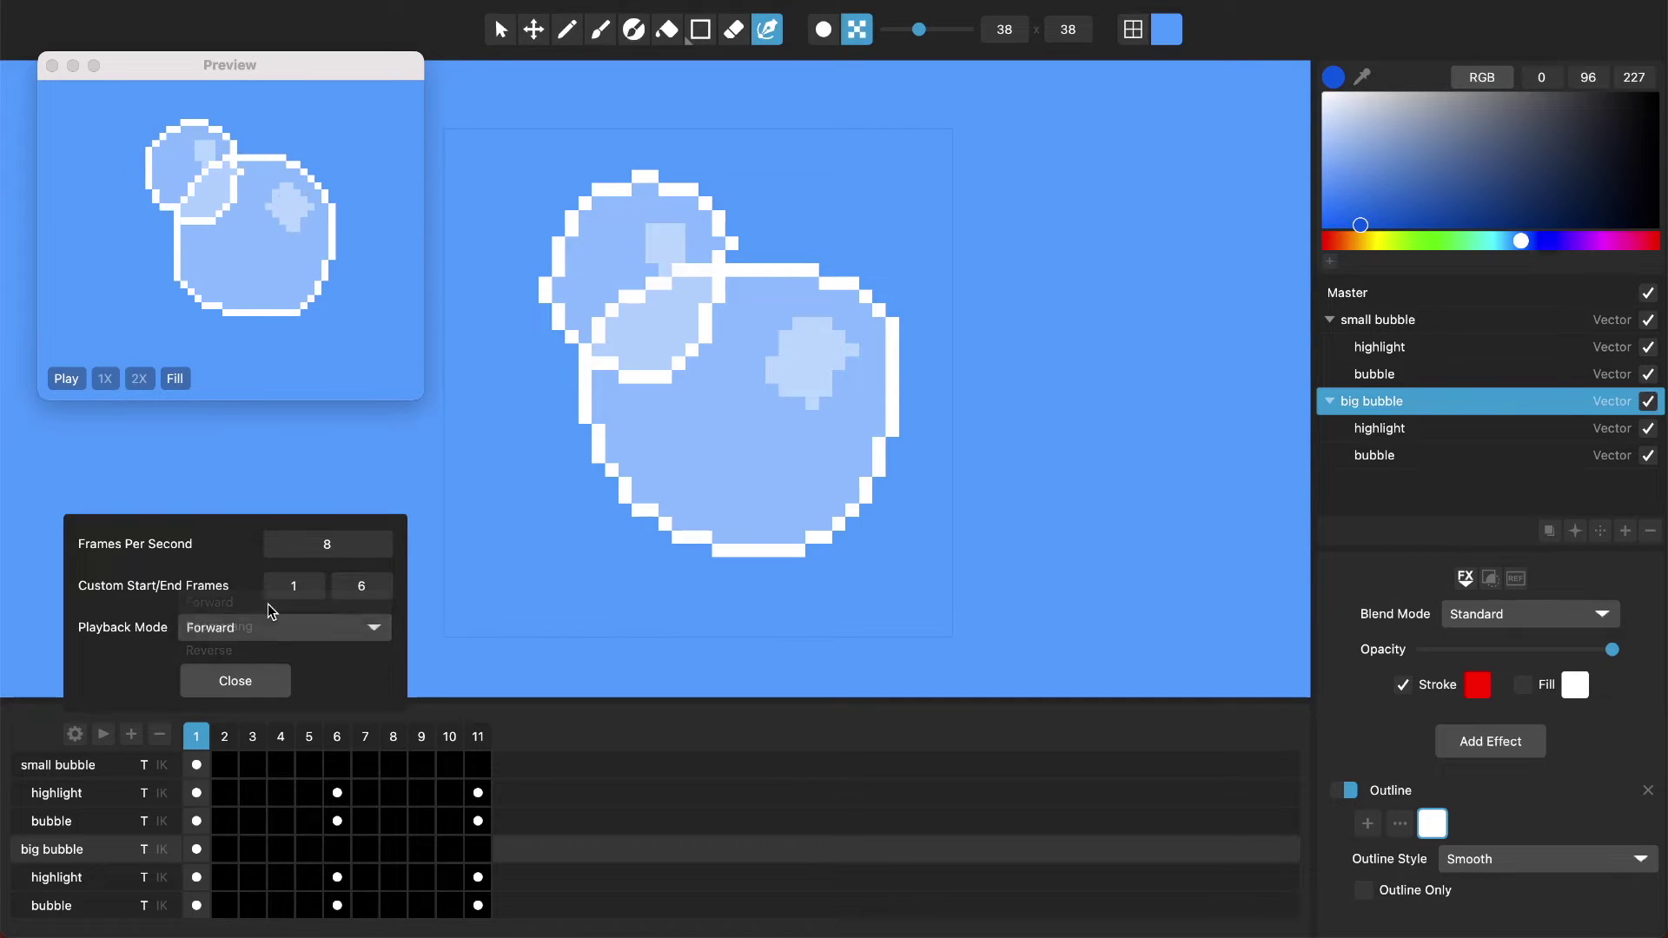
pyautogui.click(269, 627)
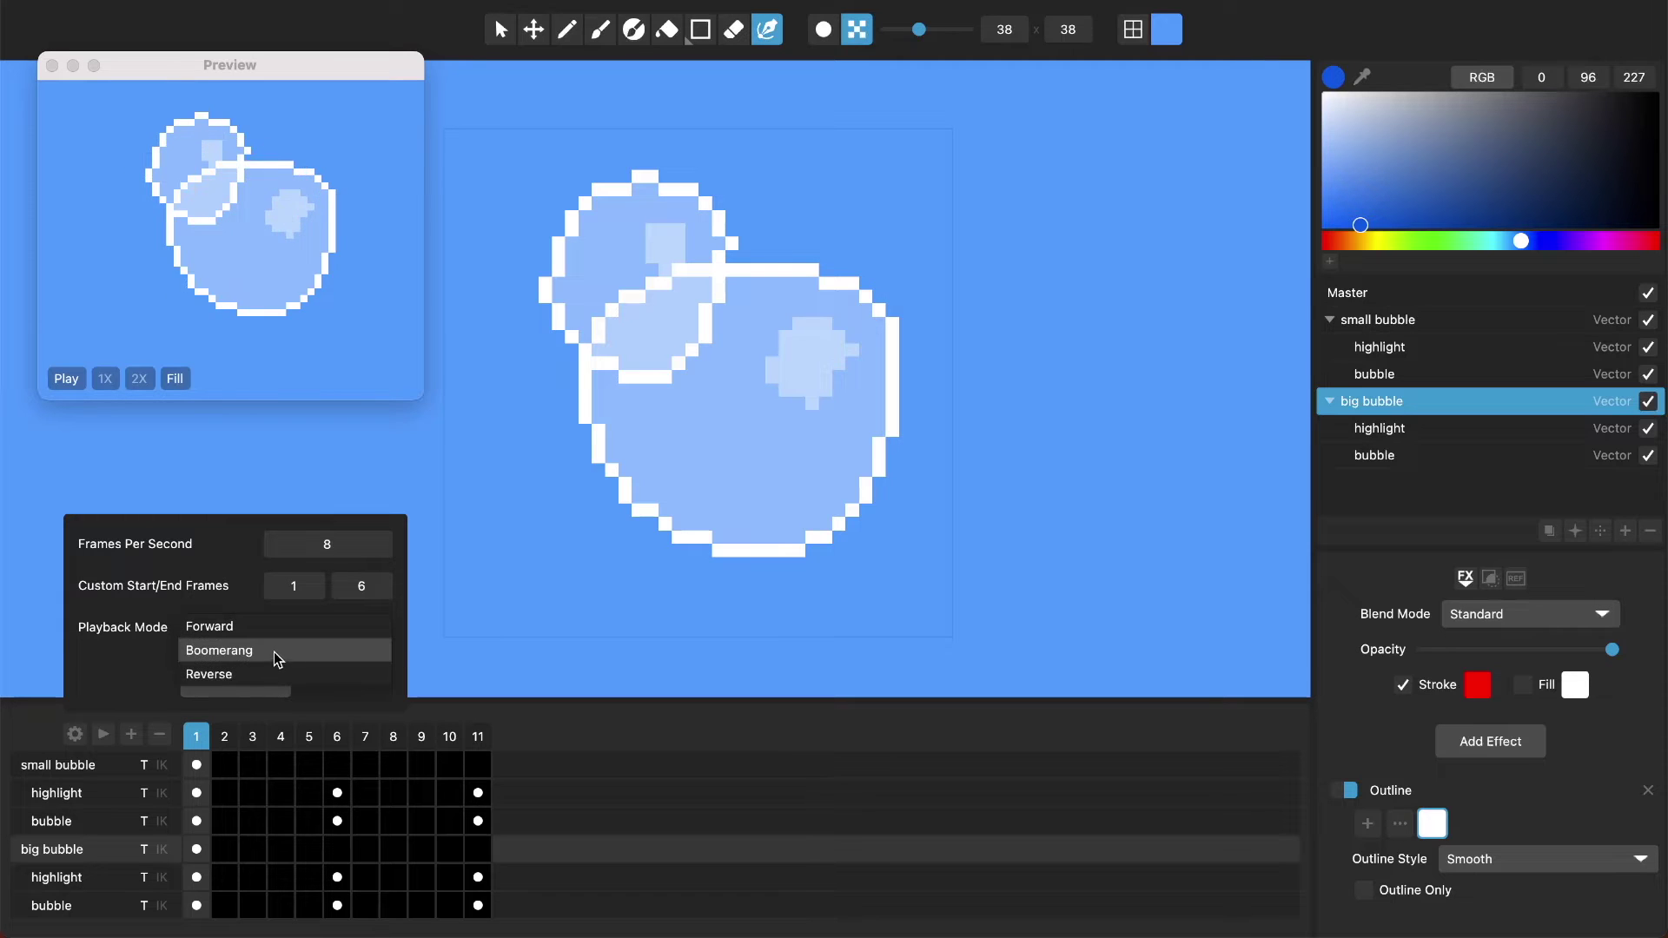
pyautogui.click(273, 649)
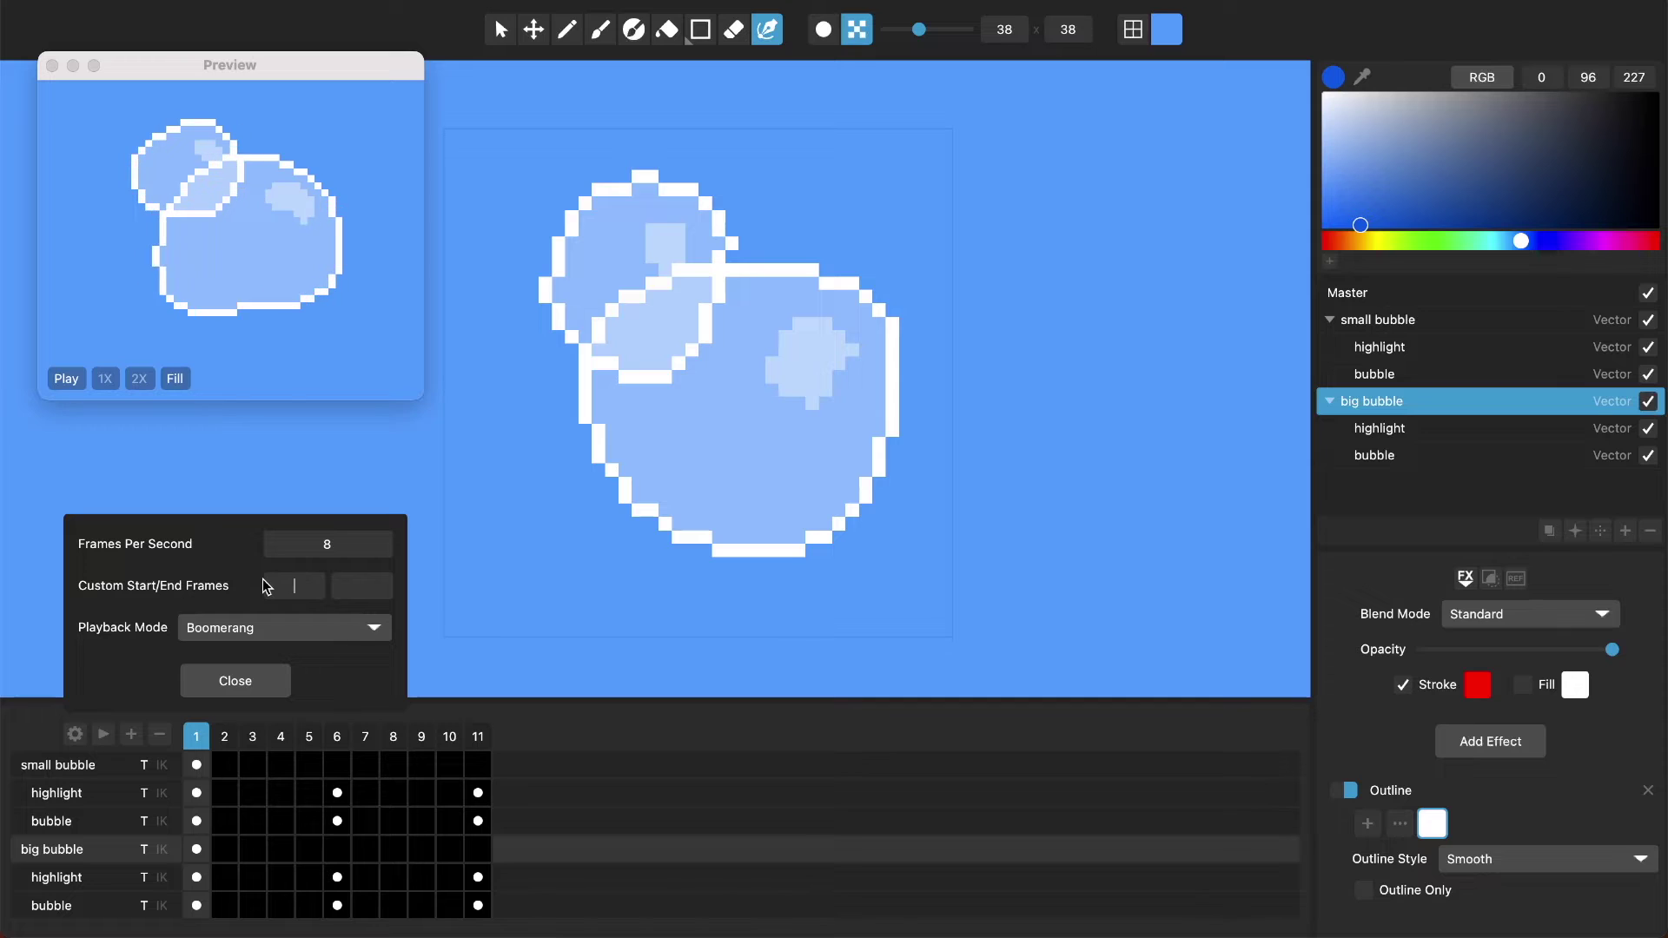
pyautogui.click(261, 680)
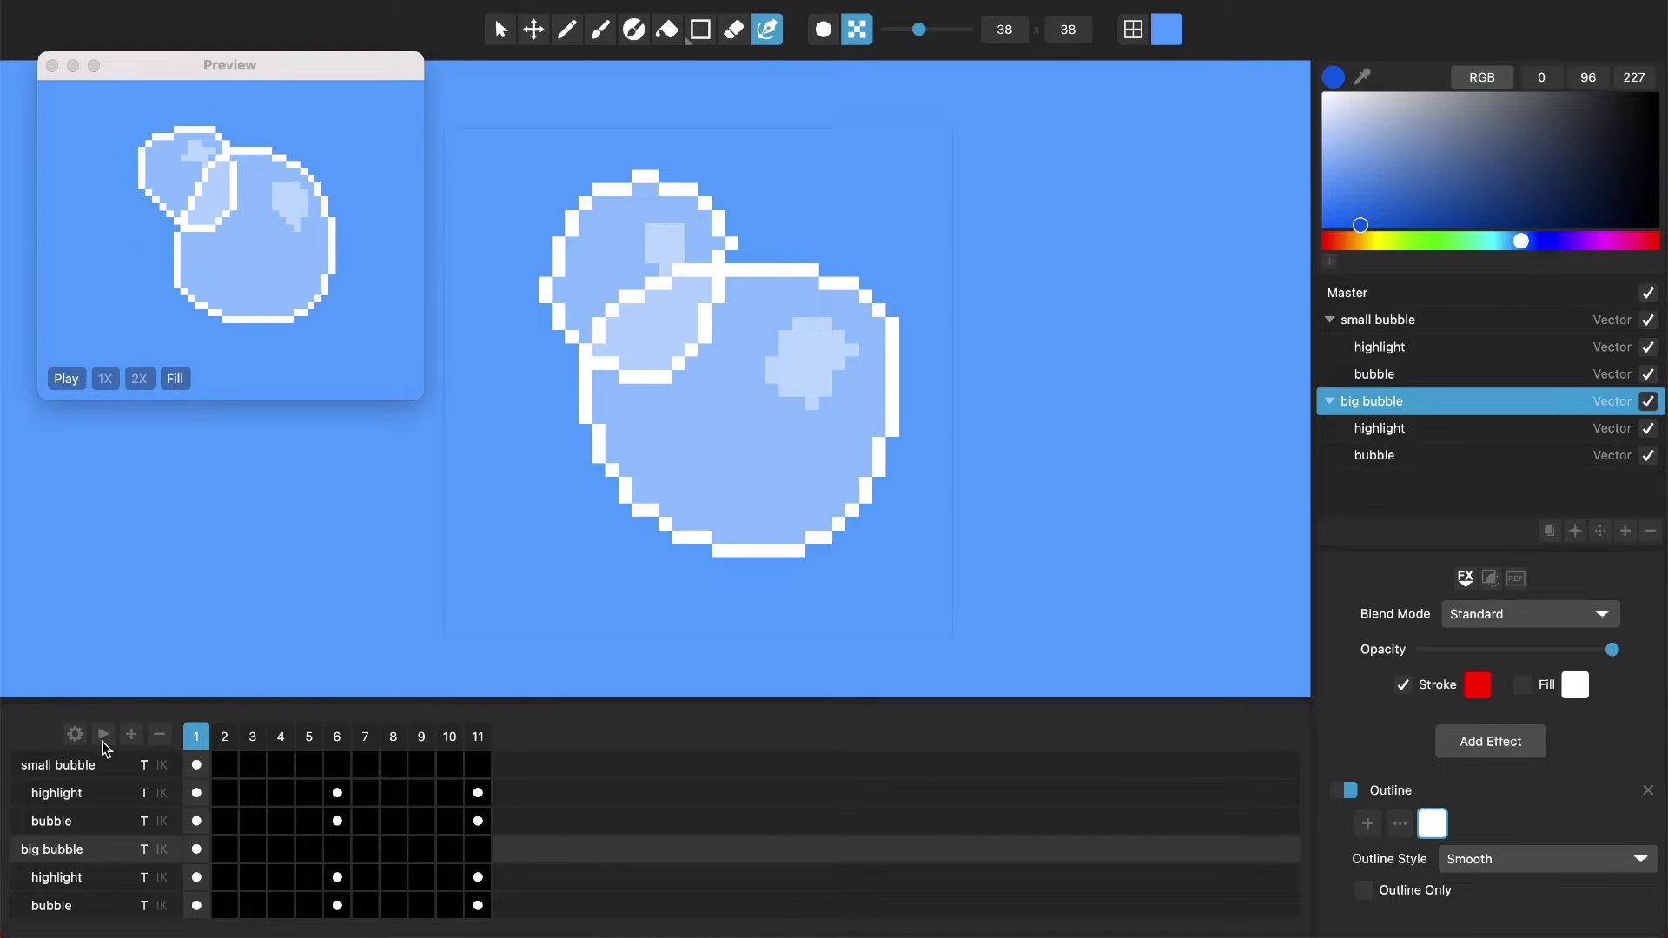
# - Insert two new frames after frame 2 in the timeline
pyautogui.click(225, 738)
pyautogui.click(132, 733)
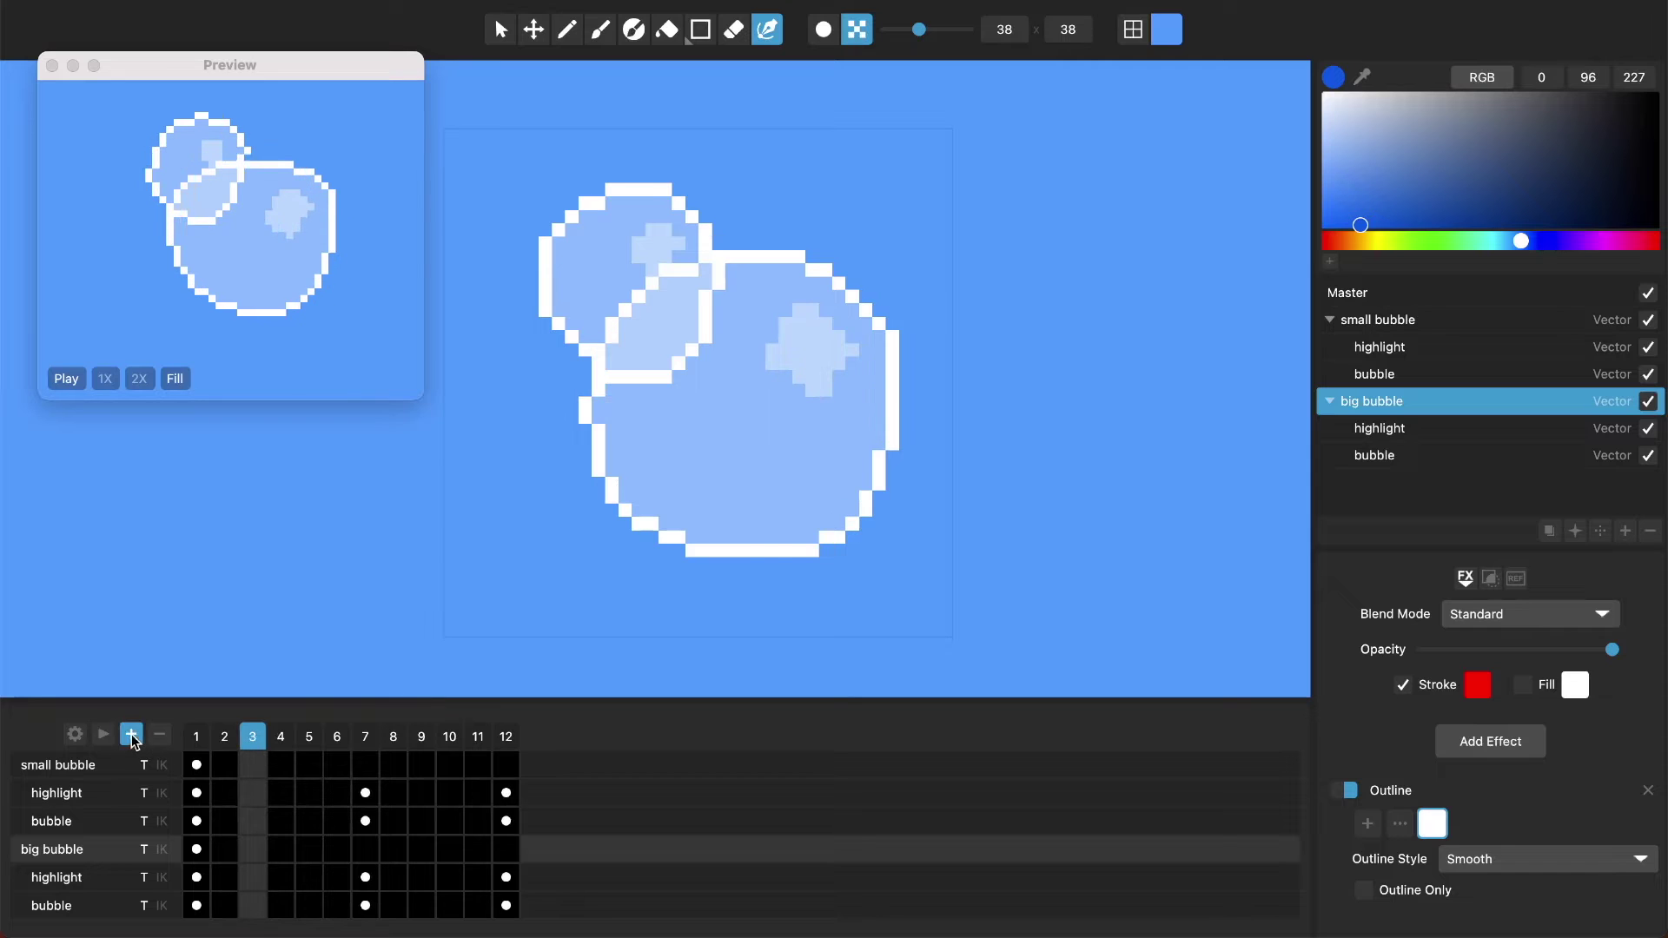
pyautogui.click(132, 733)
# - Remove the two inserted frames, review the highlight keyframes at 1 and 6, then hide the small bubble
pyautogui.click(159, 735)
pyautogui.click(159, 735)
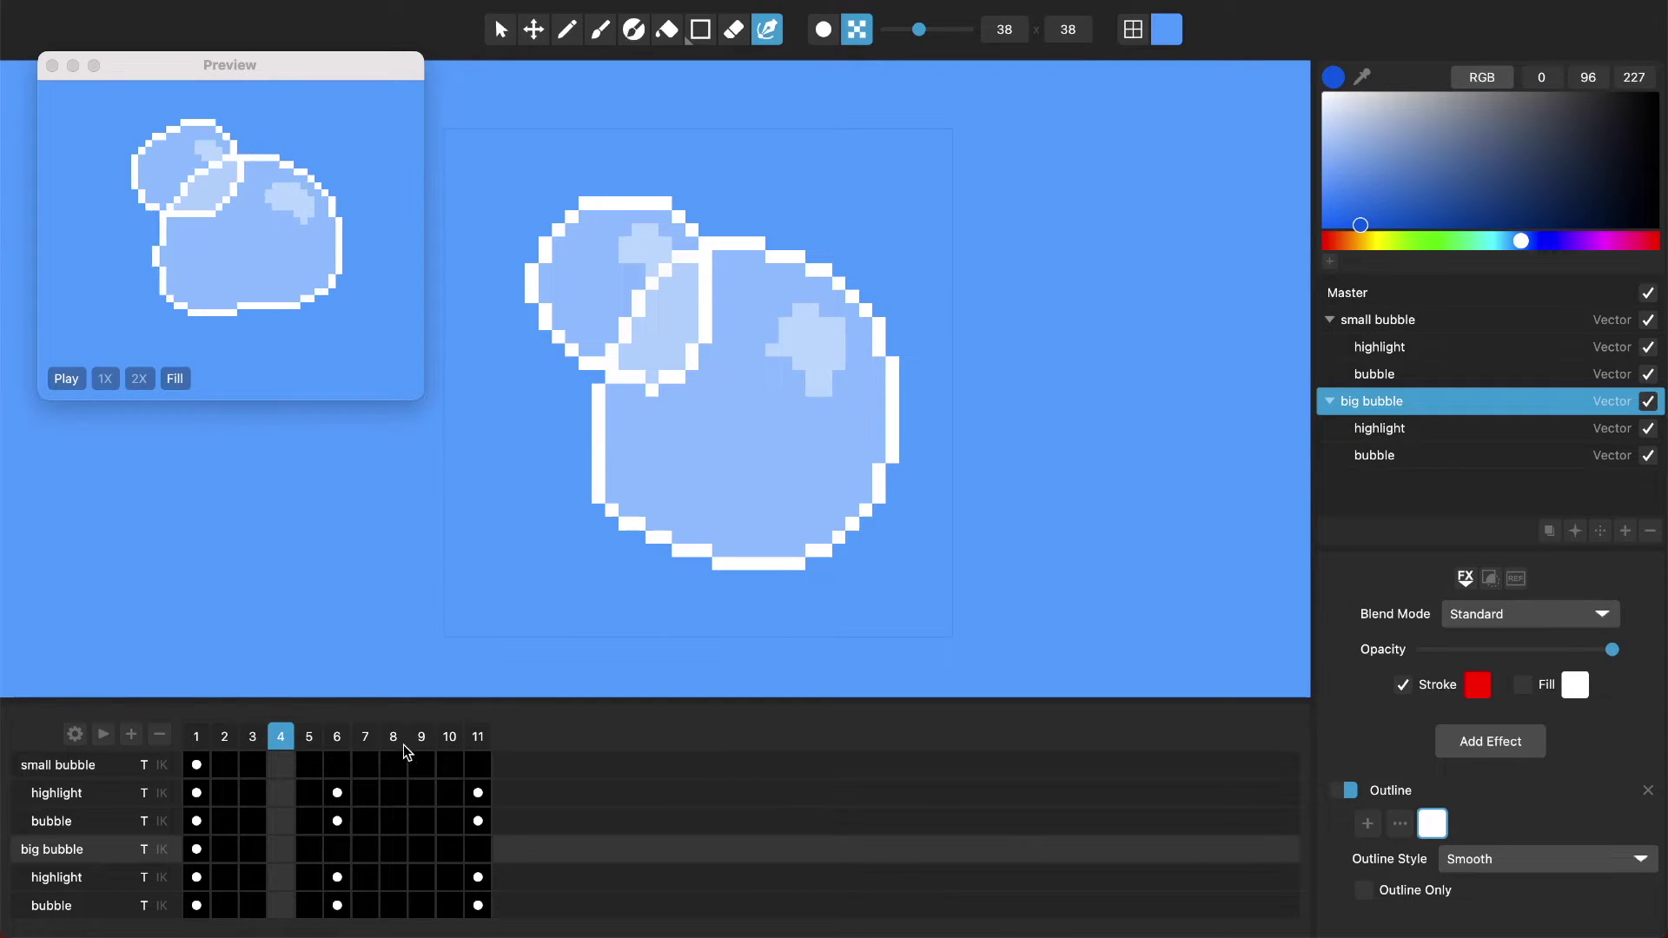
pyautogui.click(338, 736)
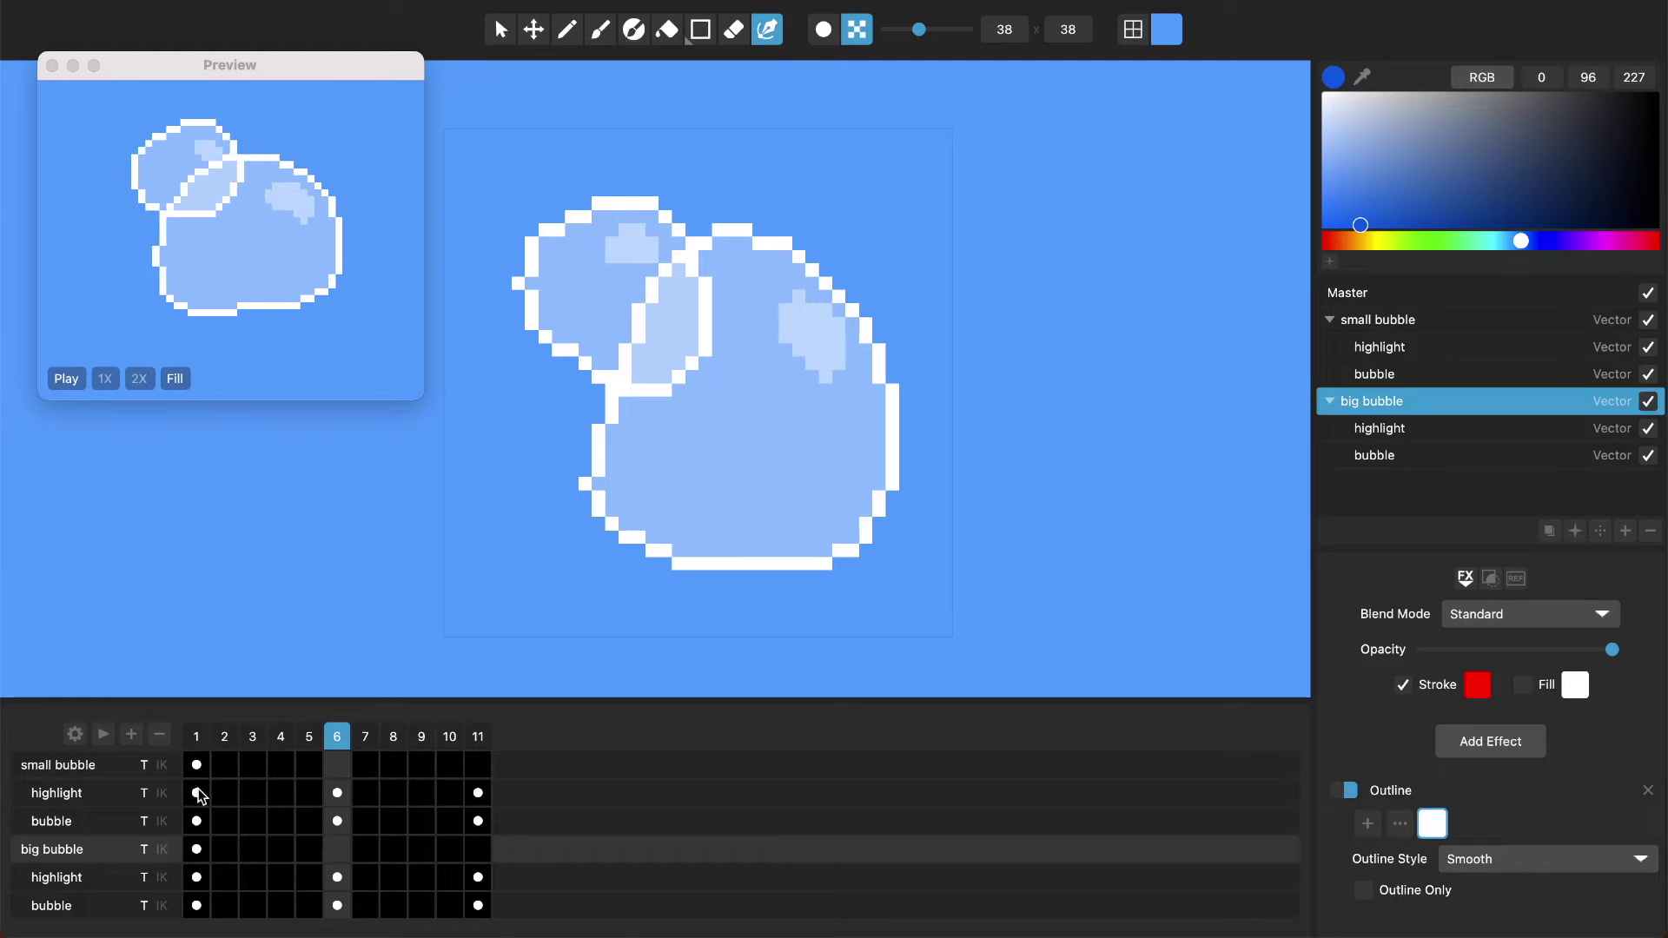
pyautogui.click(196, 793)
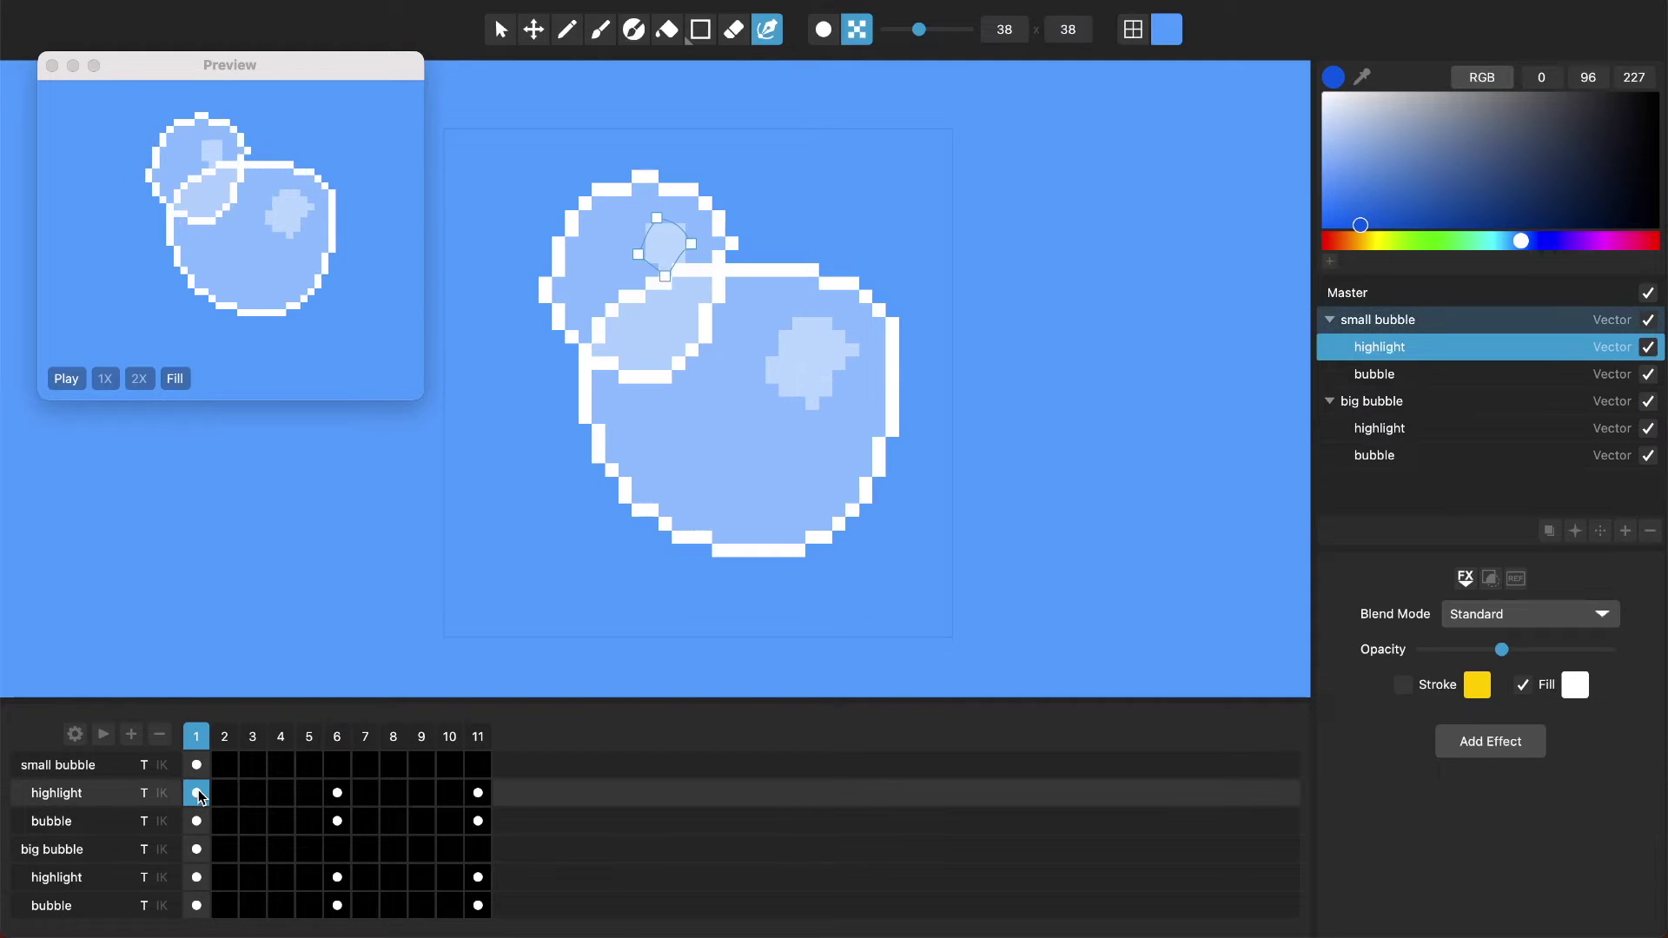
pyautogui.click(339, 794)
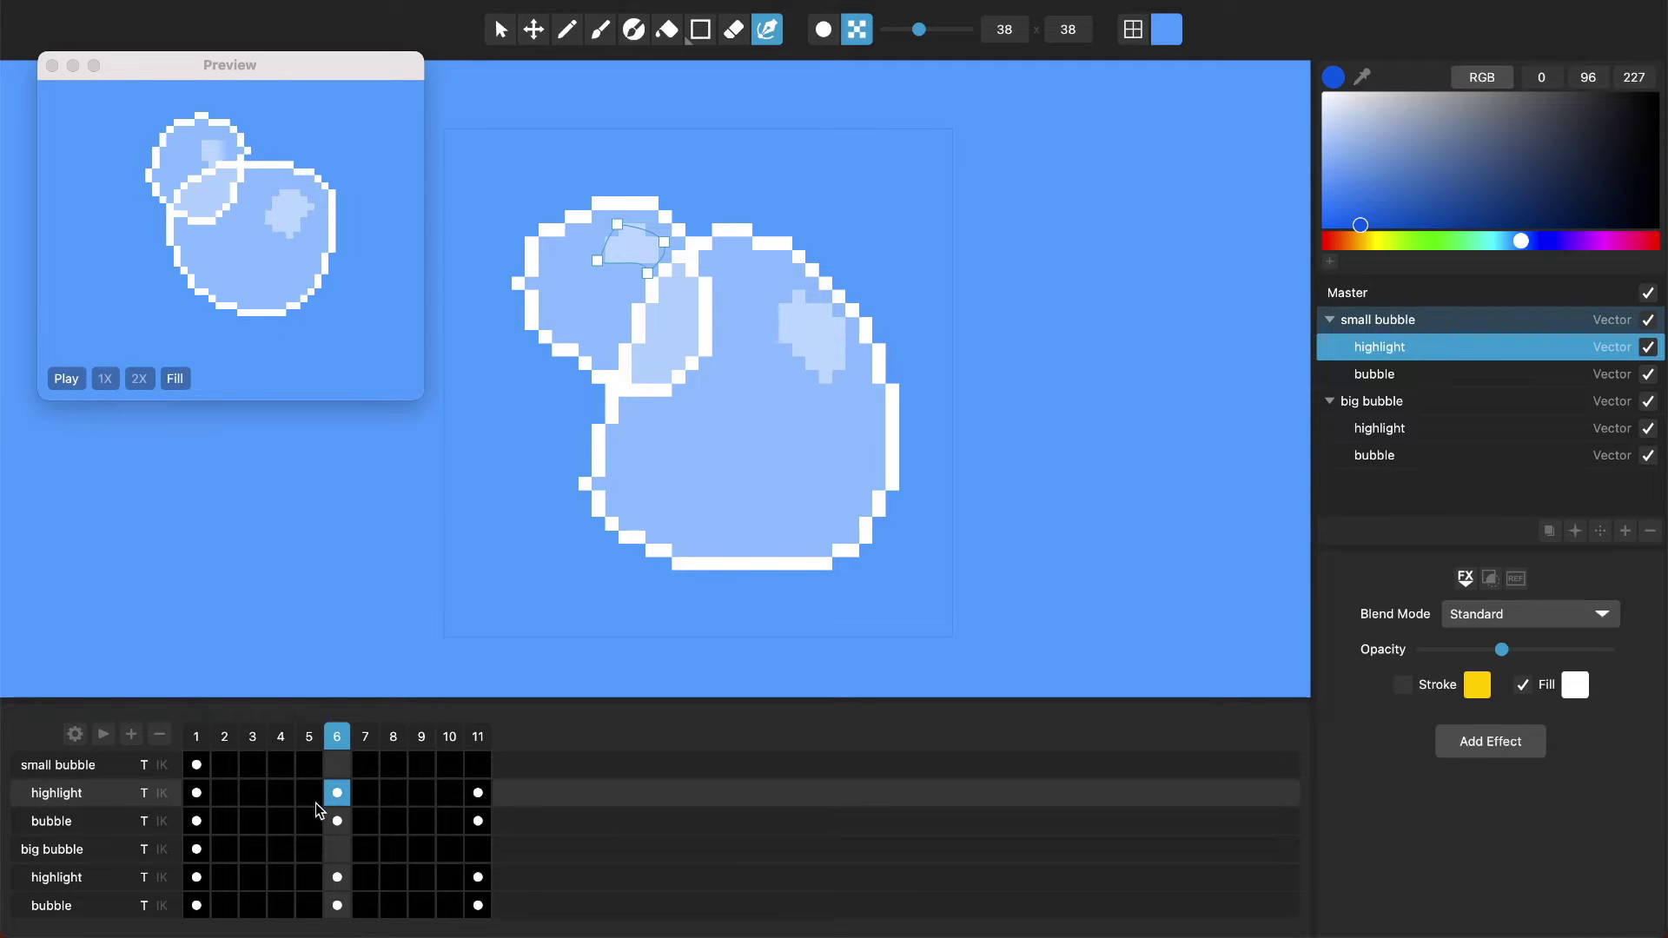
pyautogui.click(197, 793)
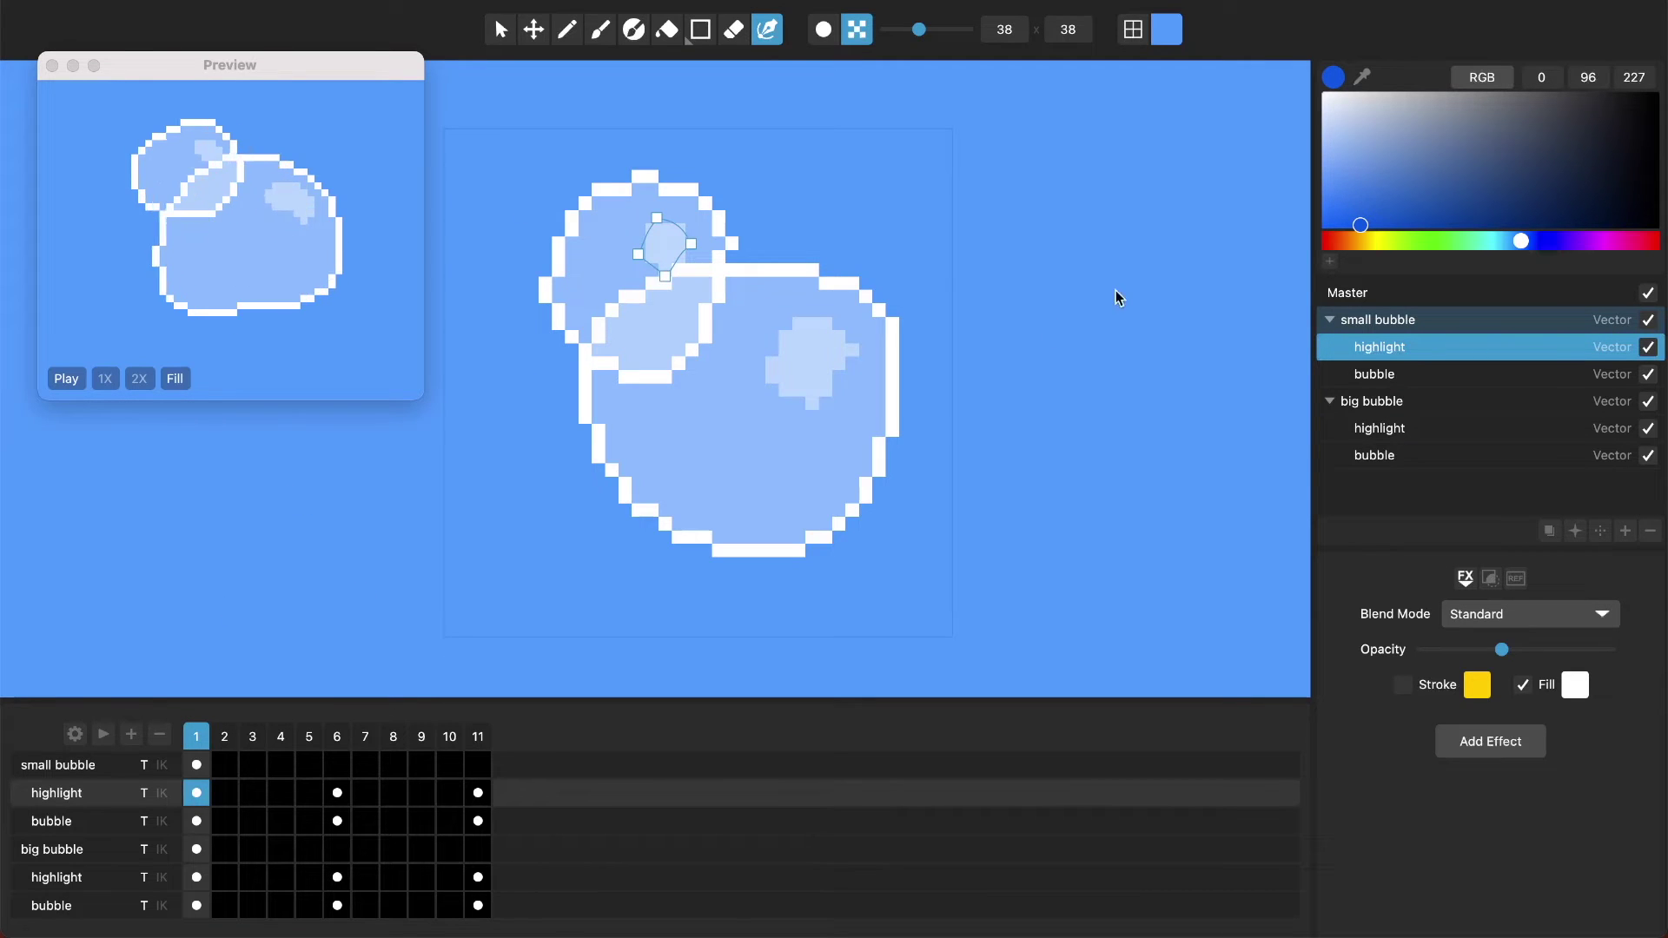
pyautogui.click(1648, 321)
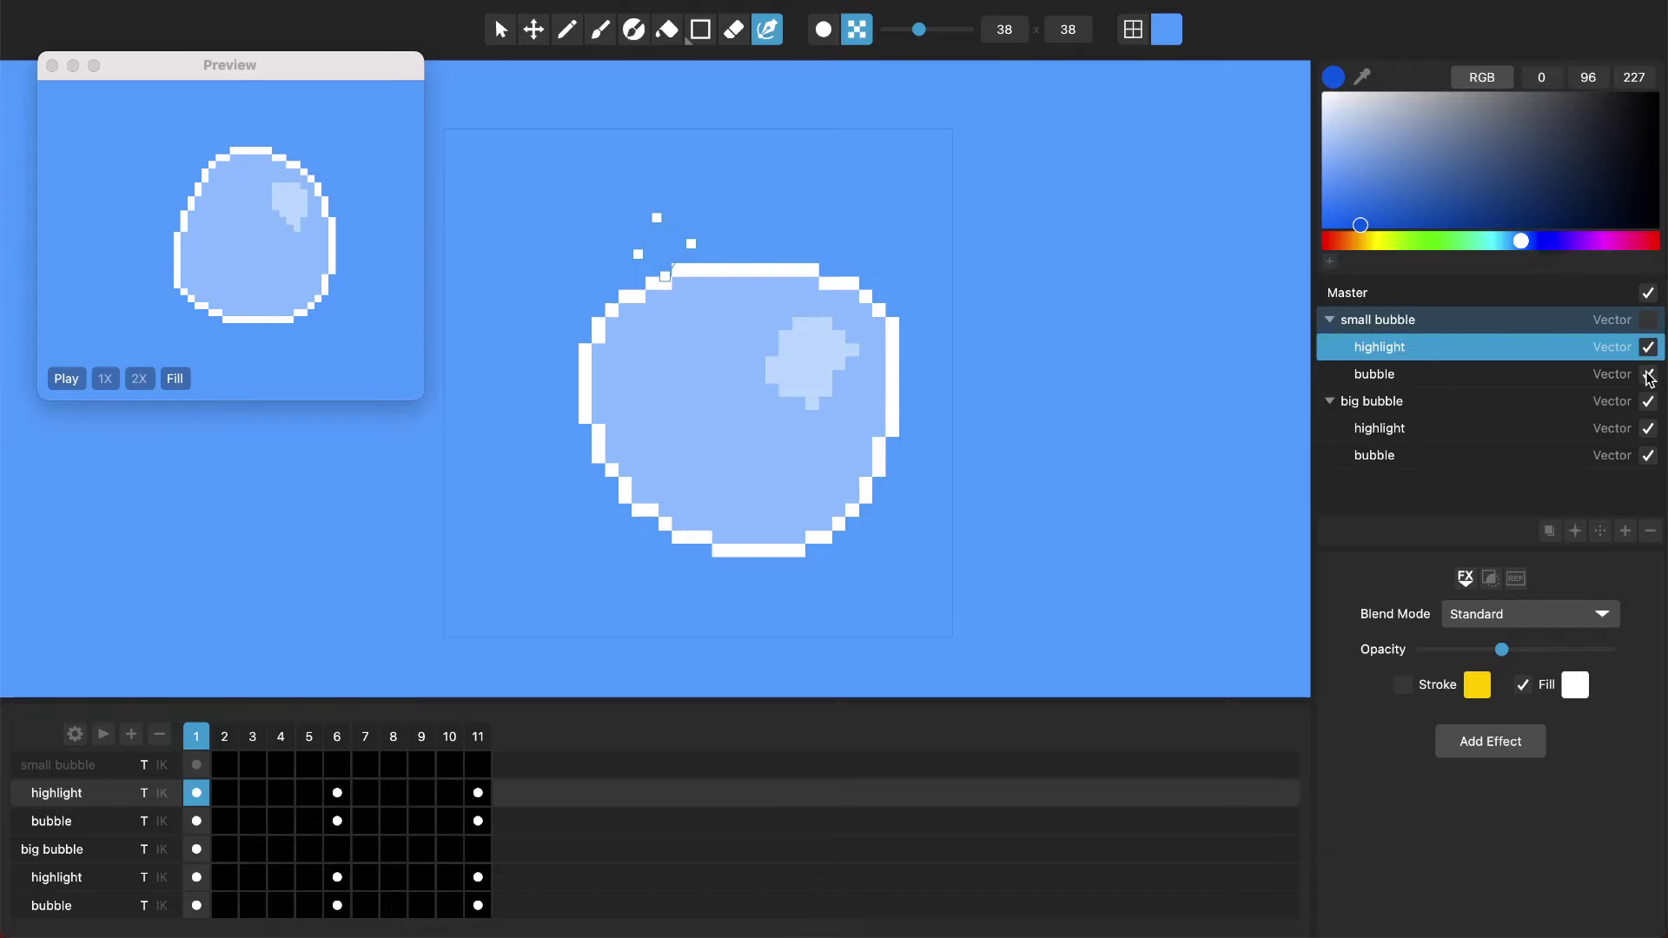
# - Select the big bubble group and its highlight layer, then jump to frame 6
pyautogui.click(1482, 424)
pyautogui.click(1464, 401)
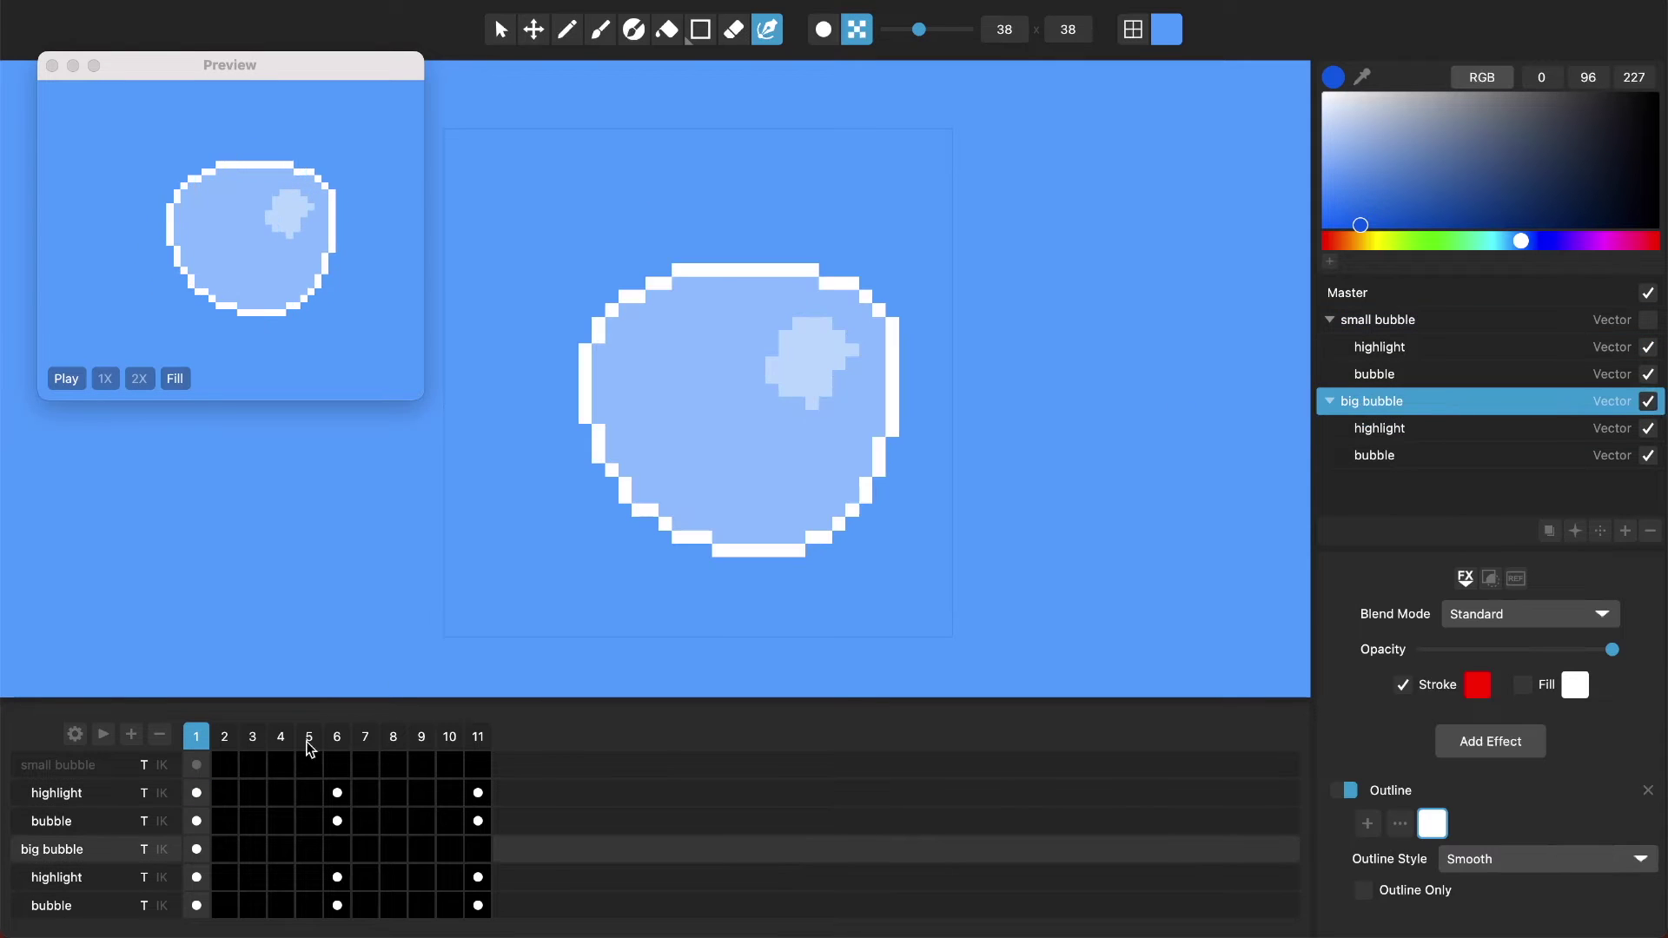
pyautogui.click(104, 878)
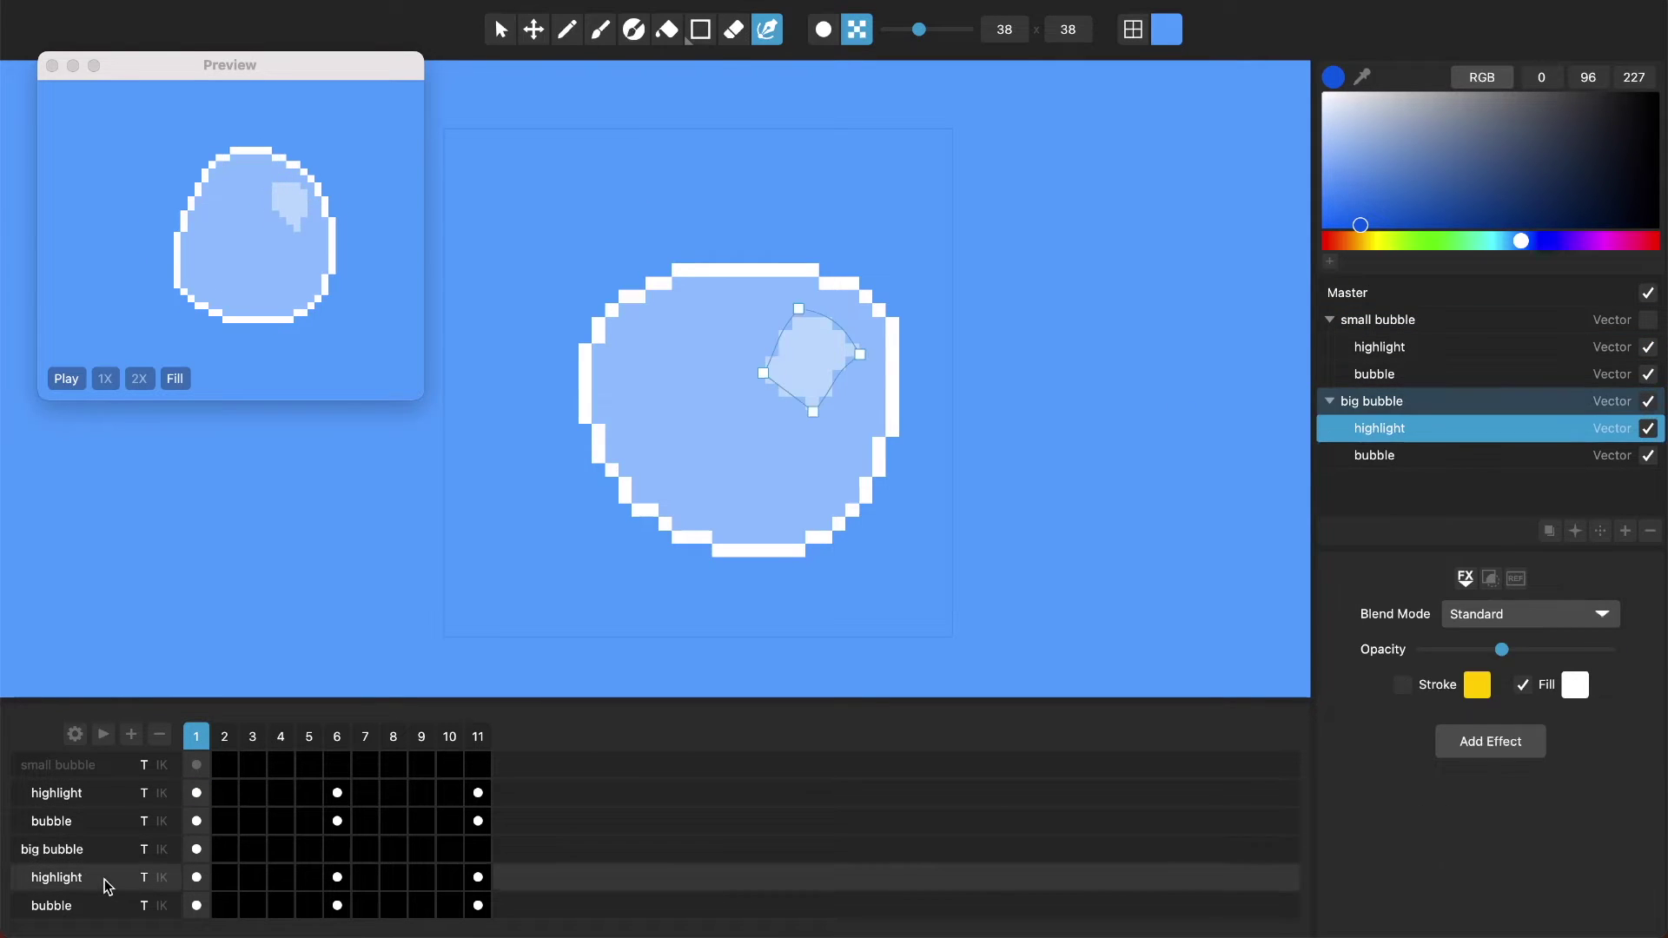
pyautogui.click(105, 906)
pyautogui.click(161, 867)
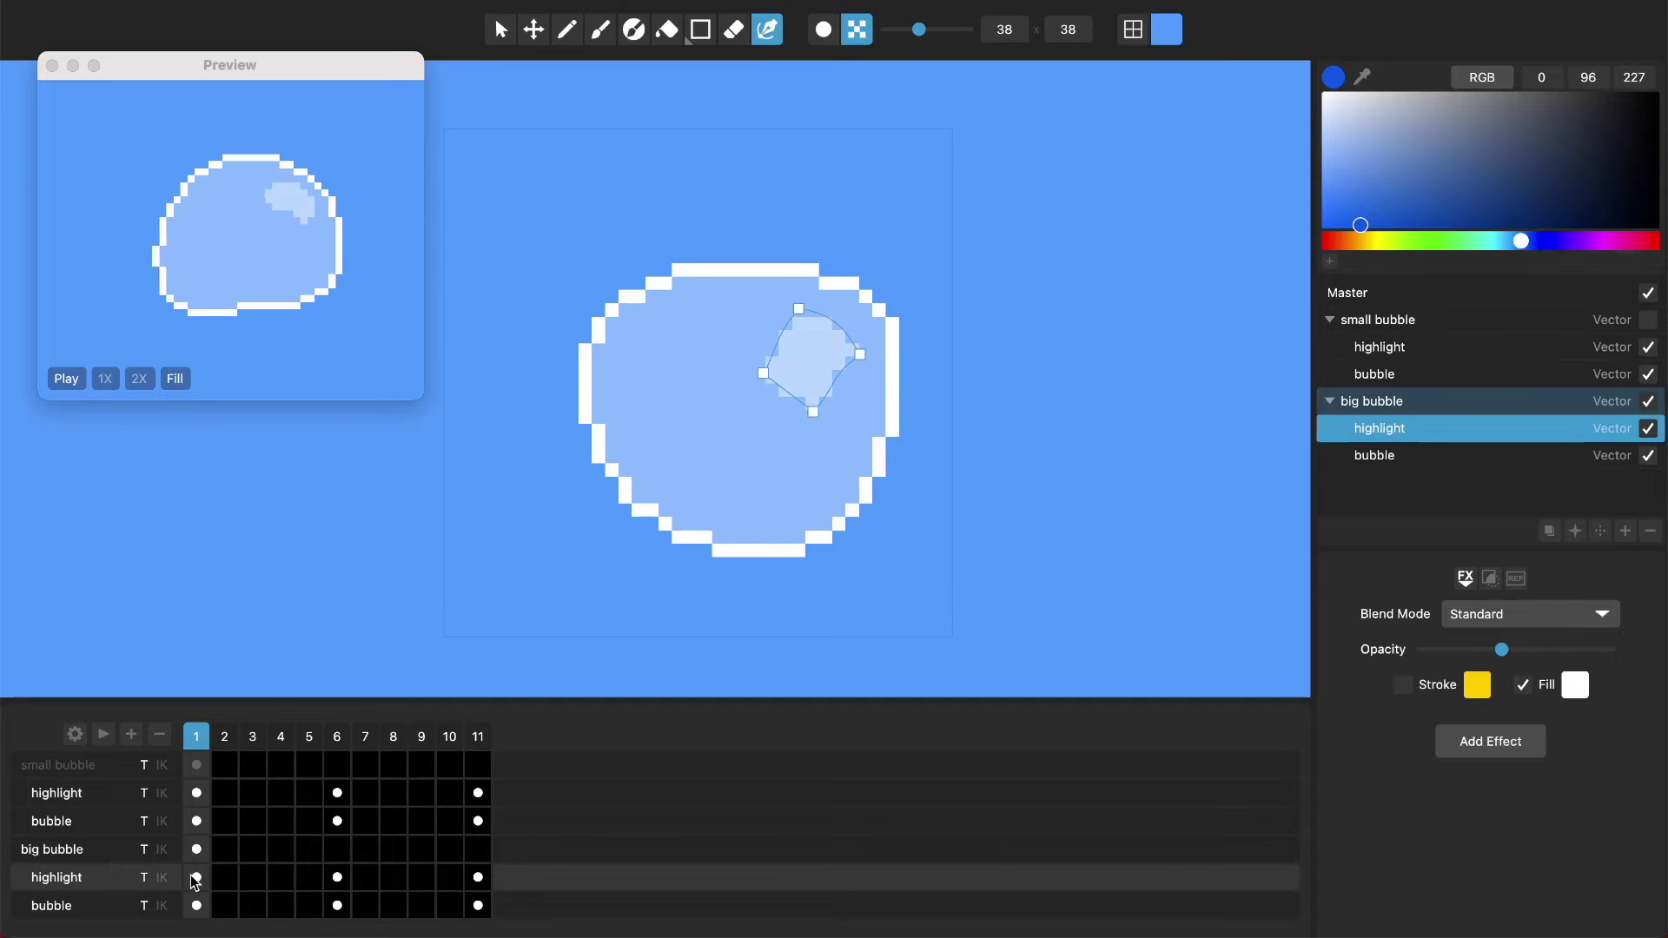
pyautogui.click(335, 877)
# - Check the frame 6 highlight keyframe's options, then select the outer bubble layer
pyautogui.rightClick(343, 876)
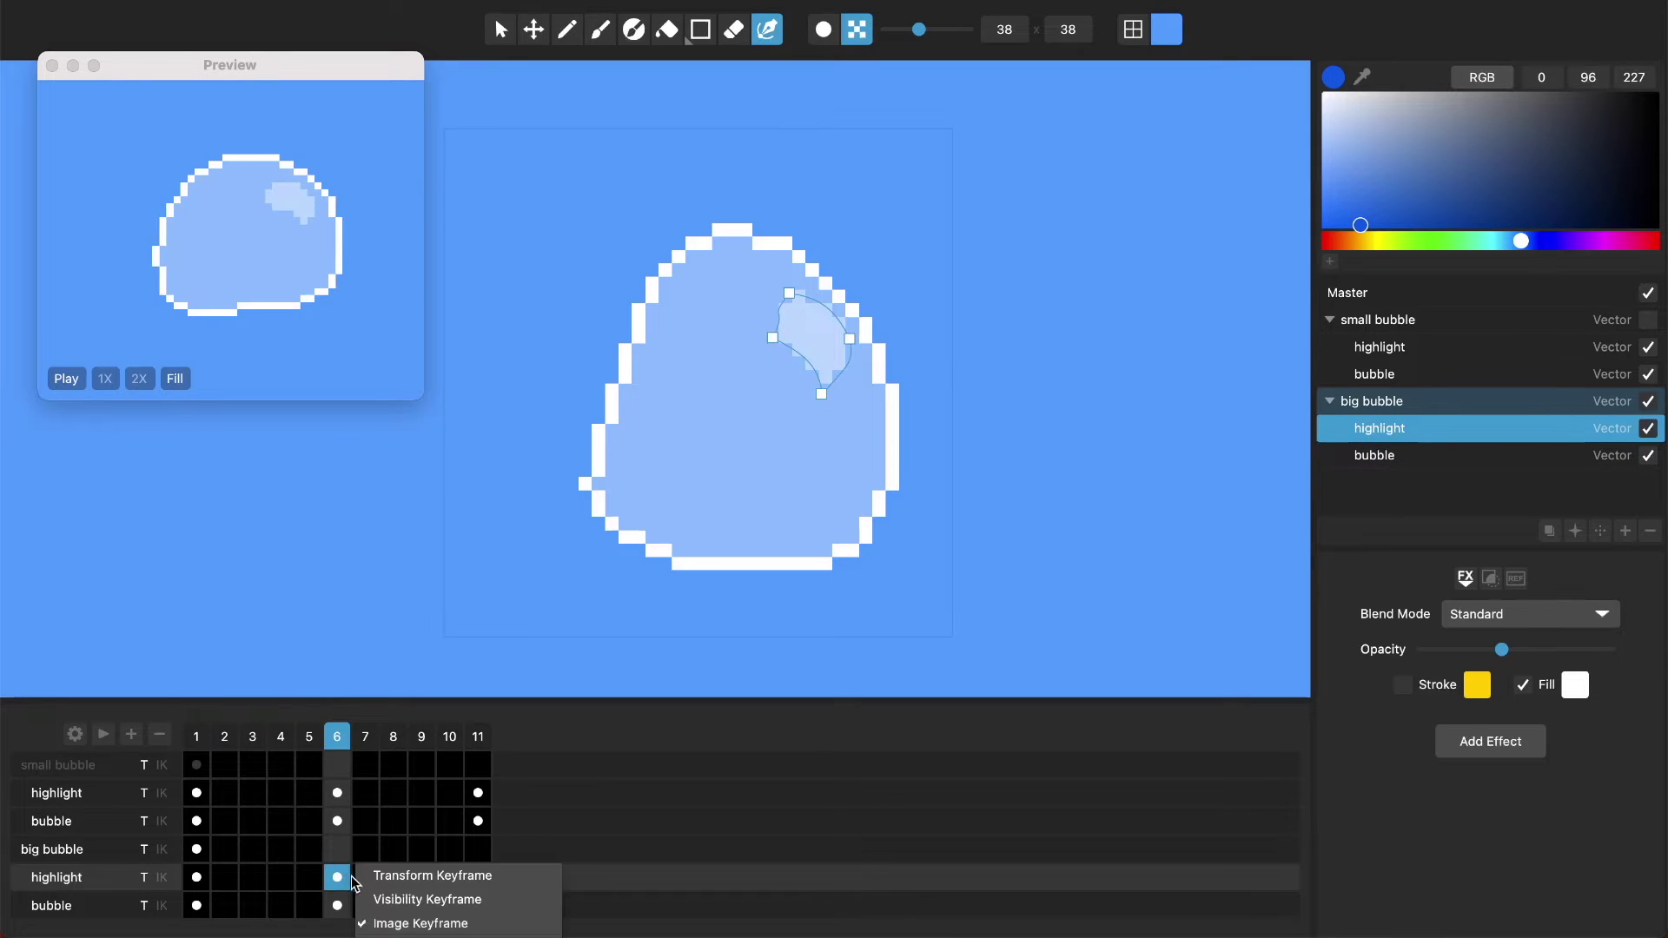
pyautogui.click(337, 879)
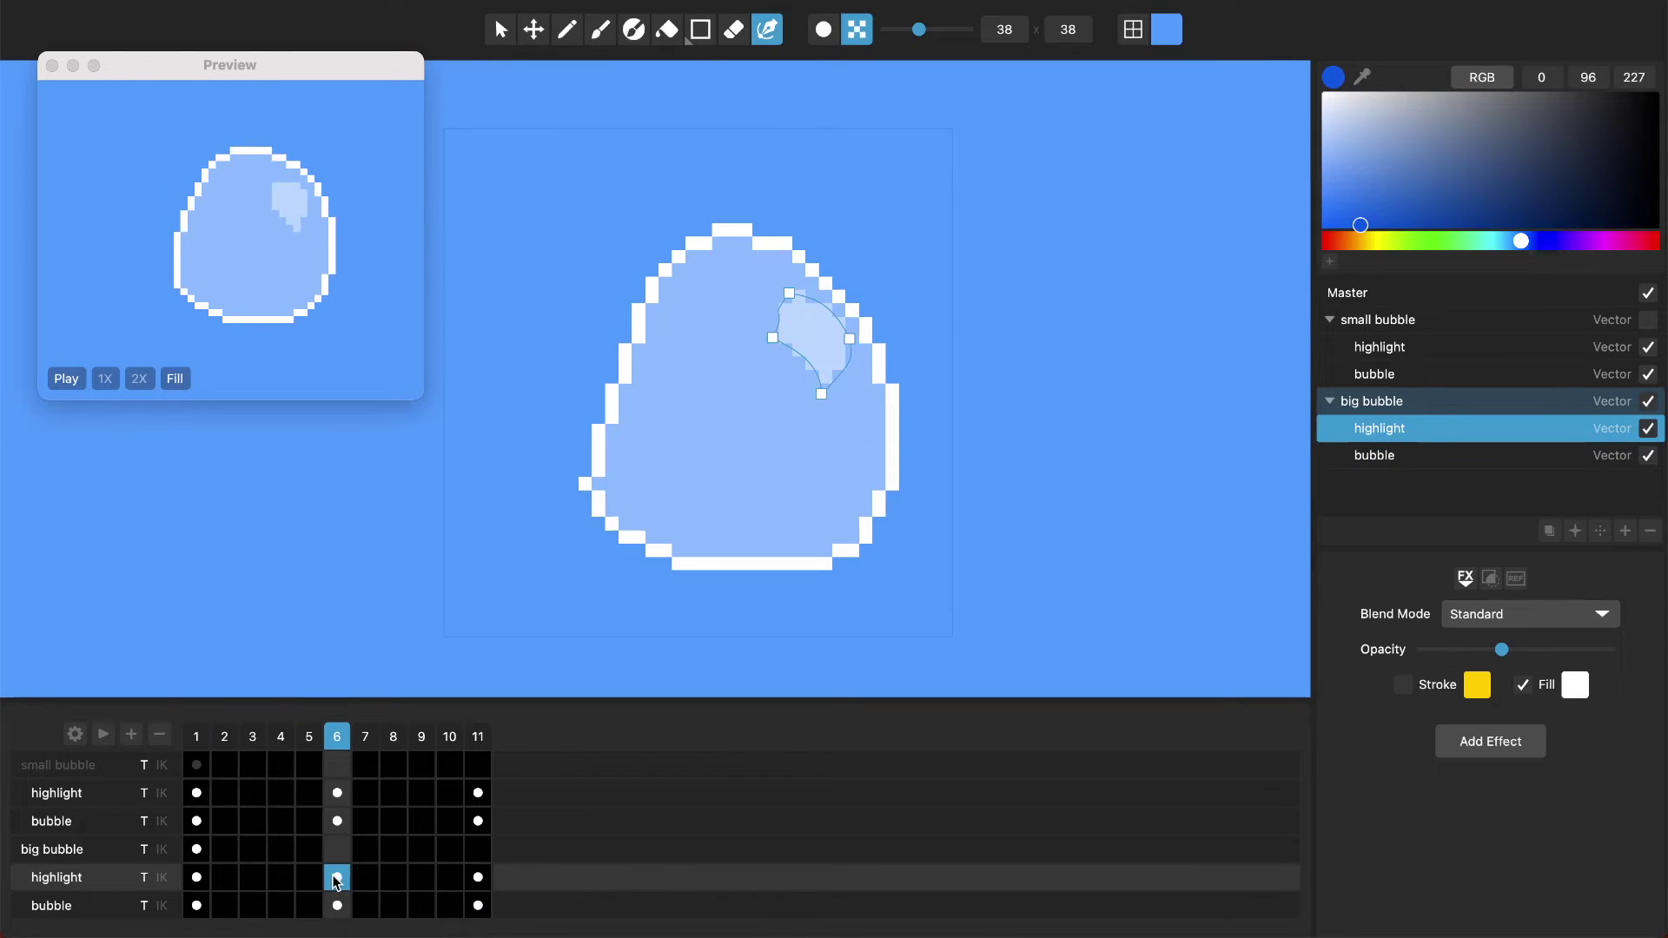
pyautogui.click(338, 852)
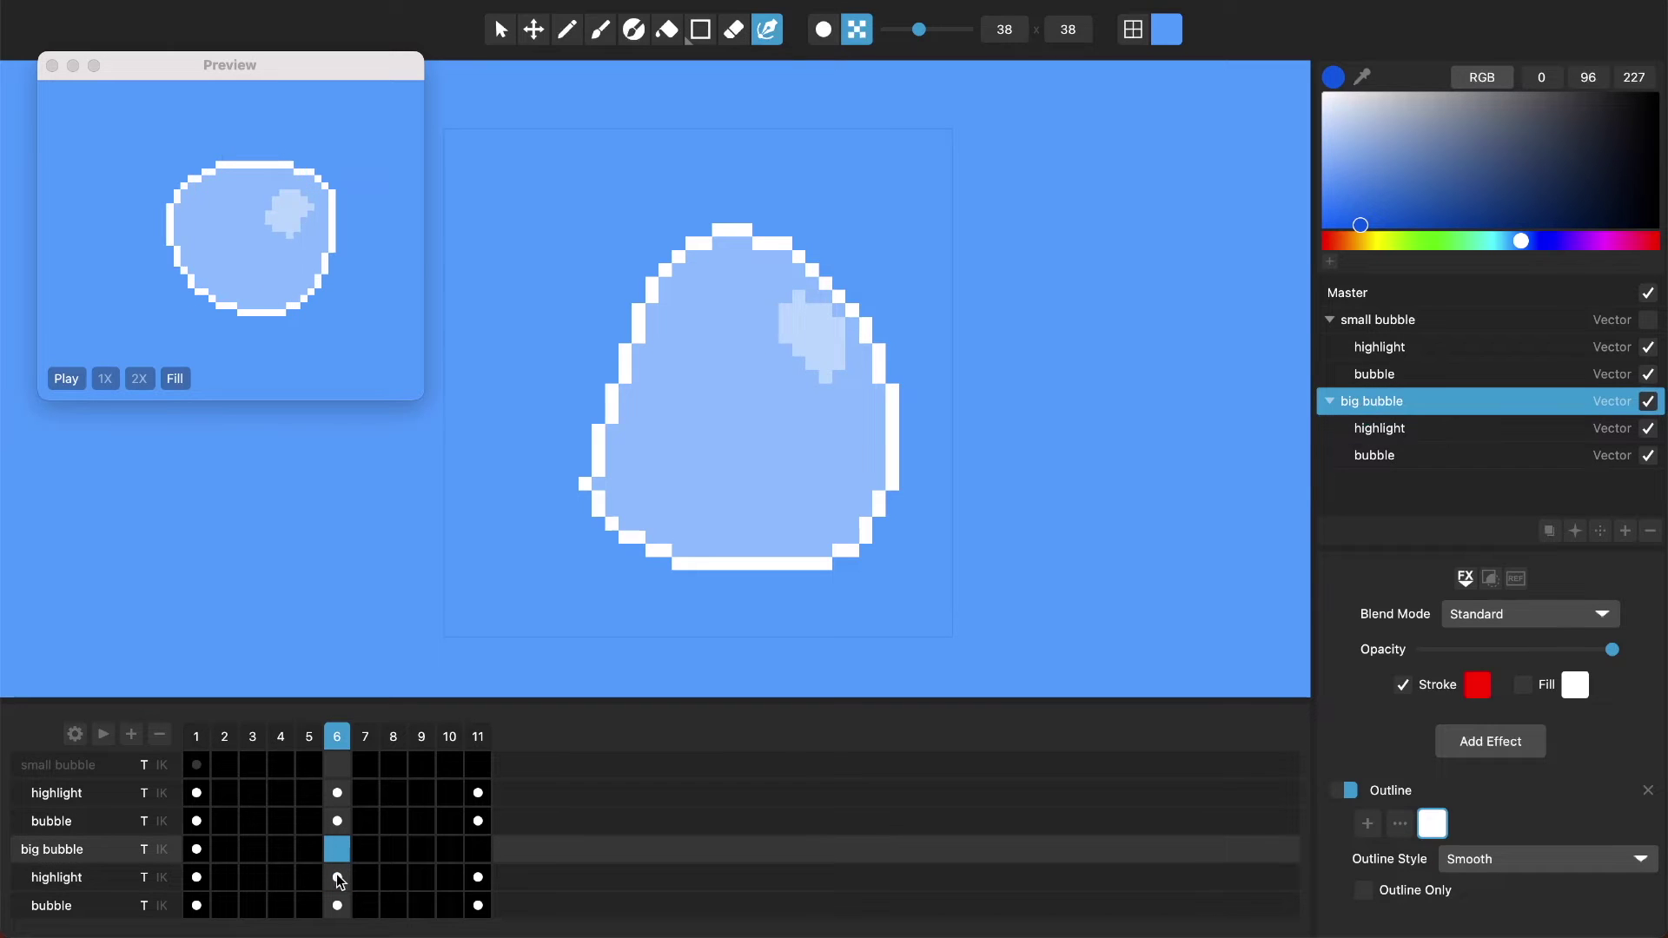
pyautogui.click(338, 879)
pyautogui.rightClick(338, 879)
pyautogui.click(339, 883)
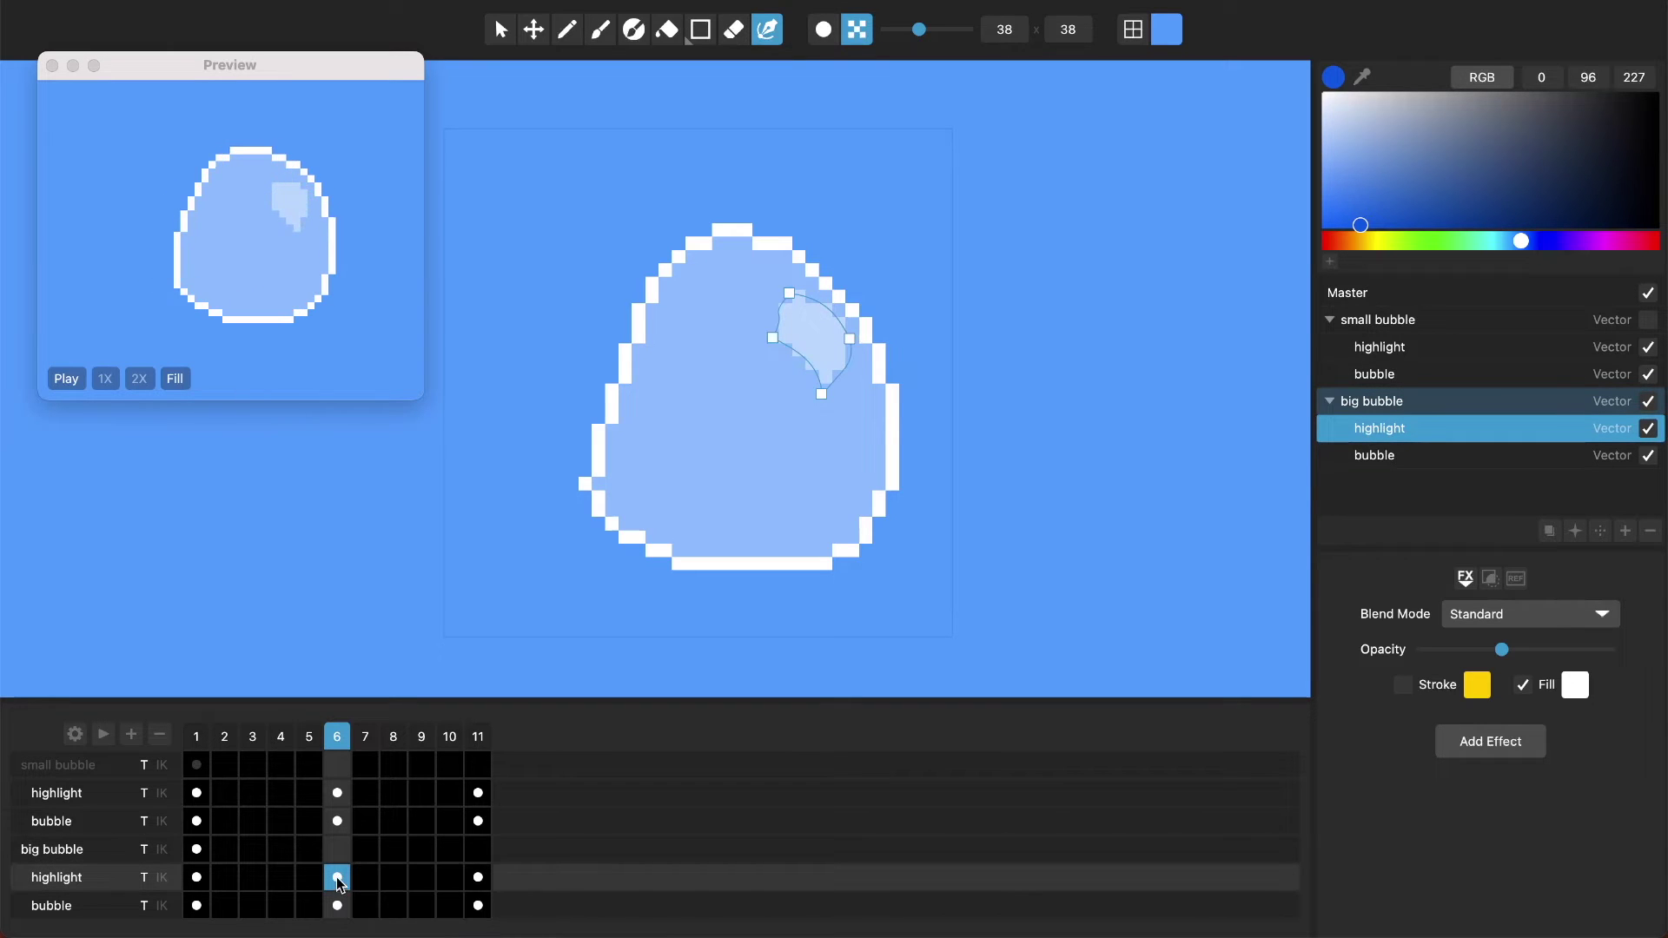
pyautogui.click(90, 909)
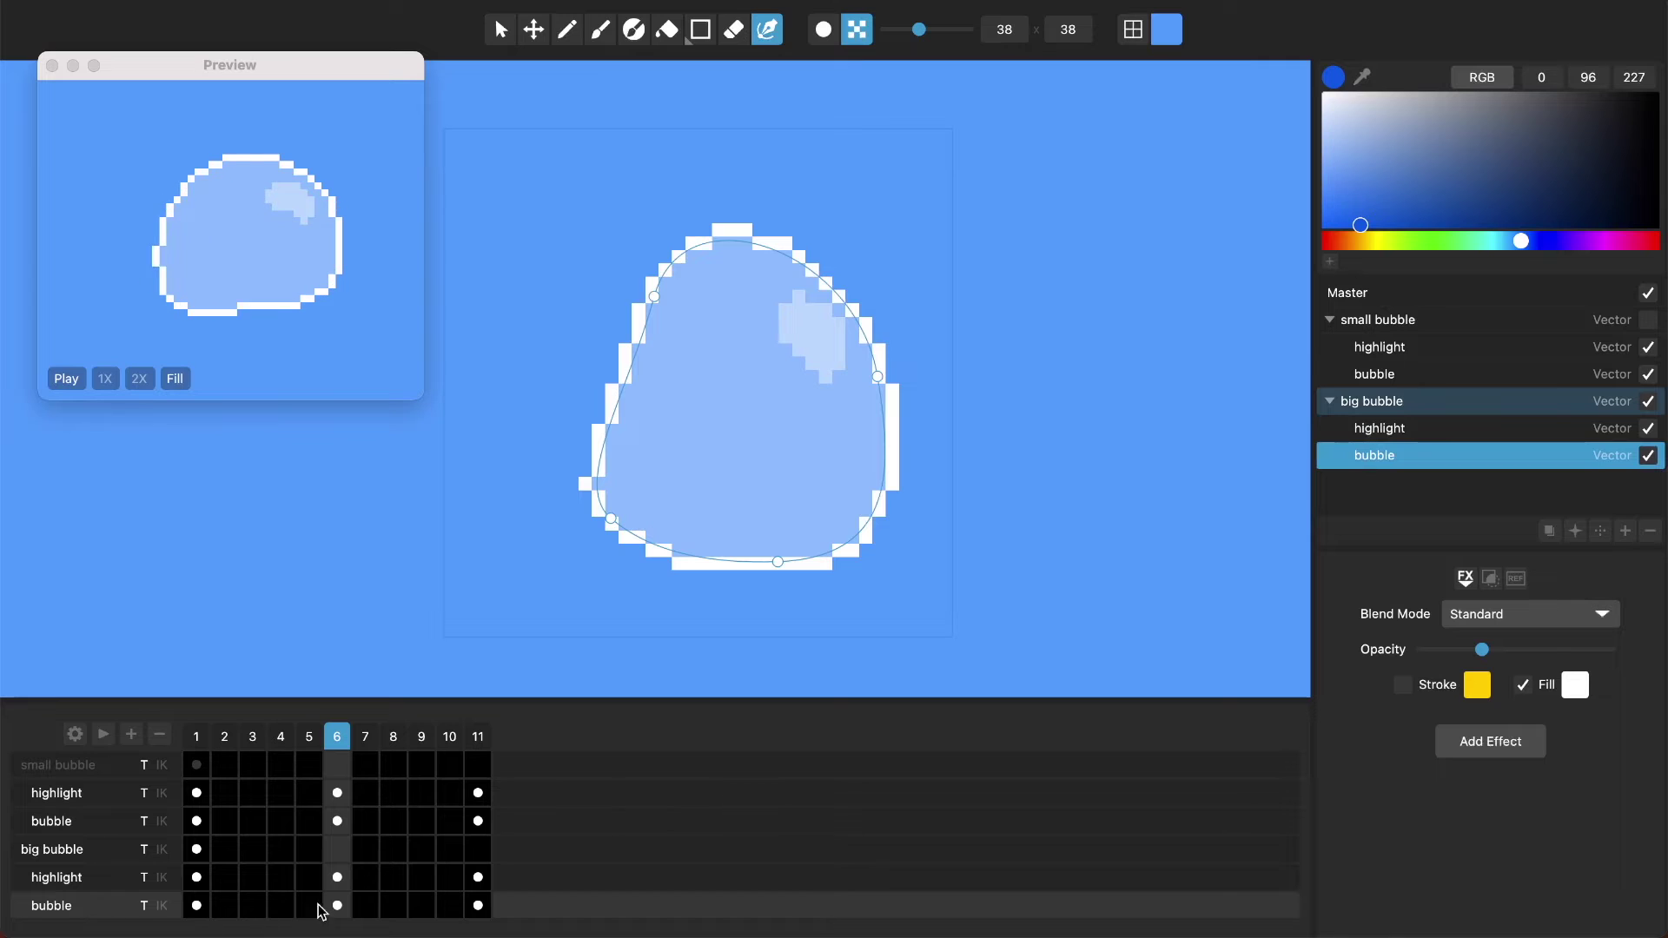
# - Compare the bubble's keyframe shapes at frames 1, 6 and 11, ending on frame 6
pyautogui.click(97, 876)
pyautogui.click(197, 906)
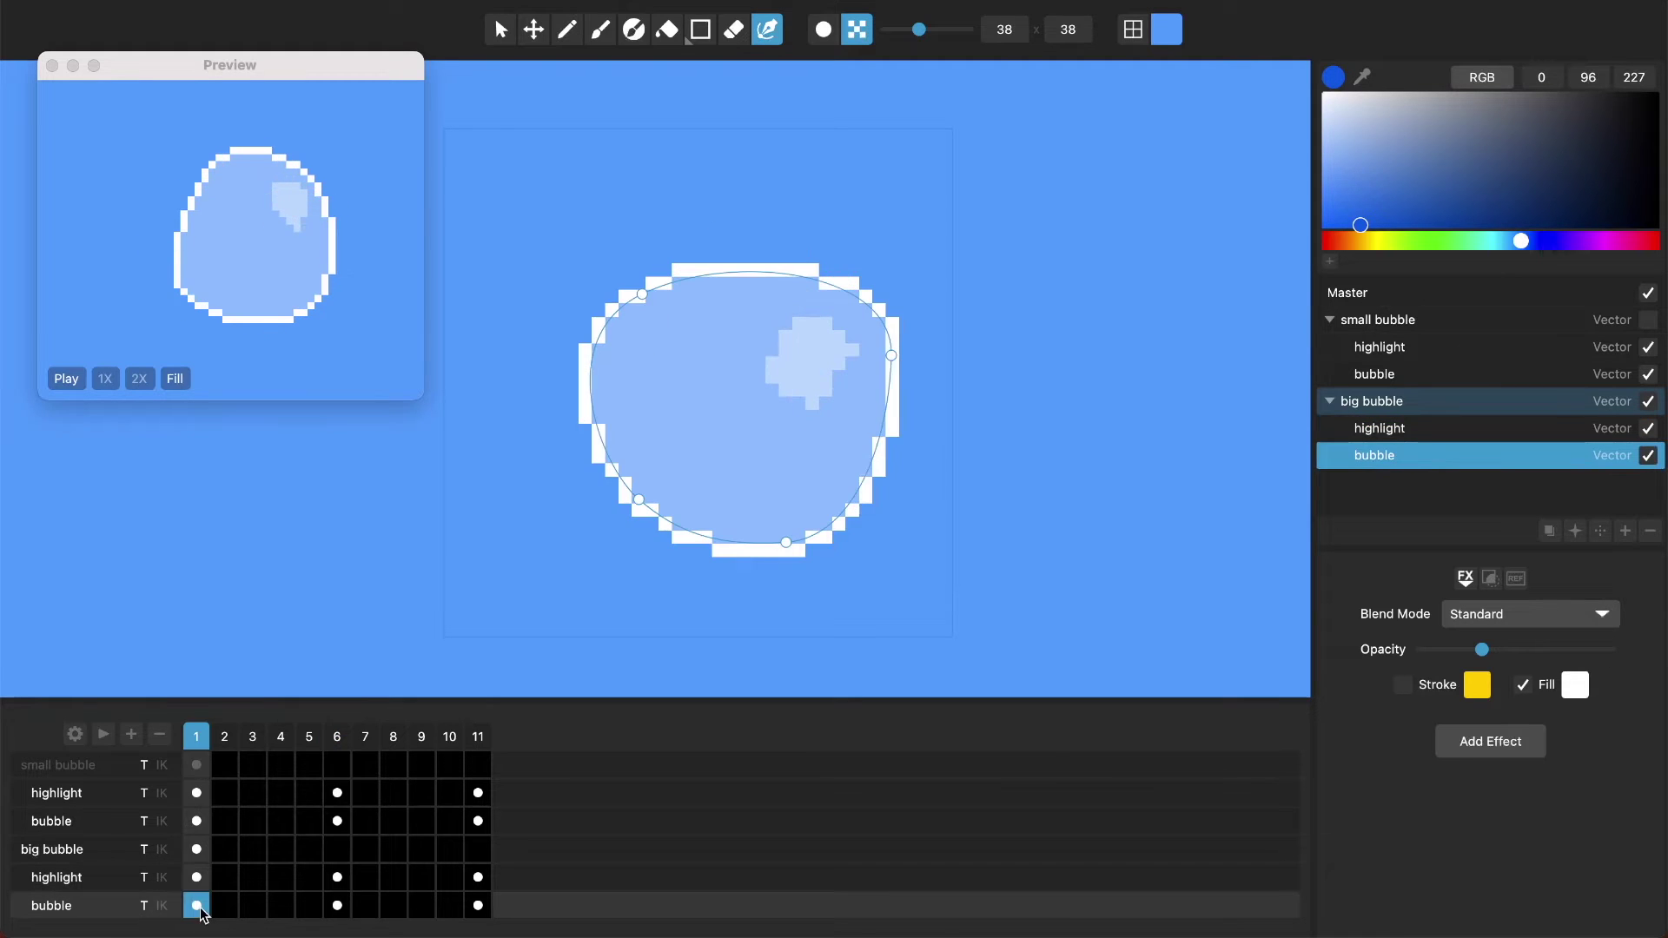
pyautogui.click(338, 906)
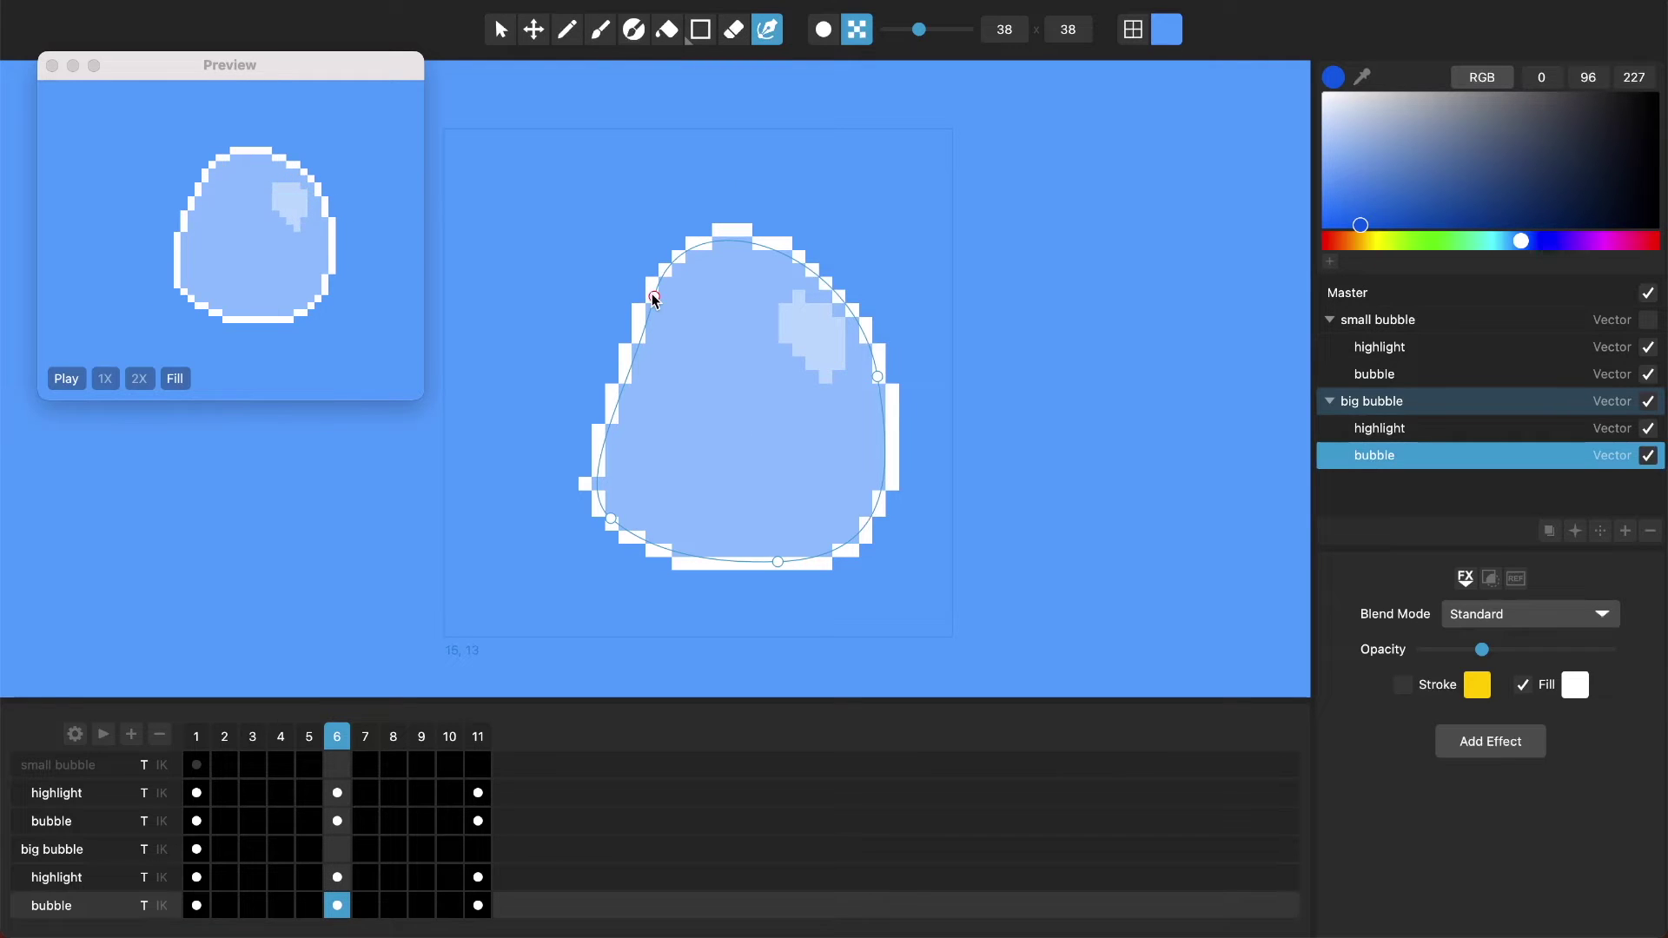
pyautogui.click(475, 906)
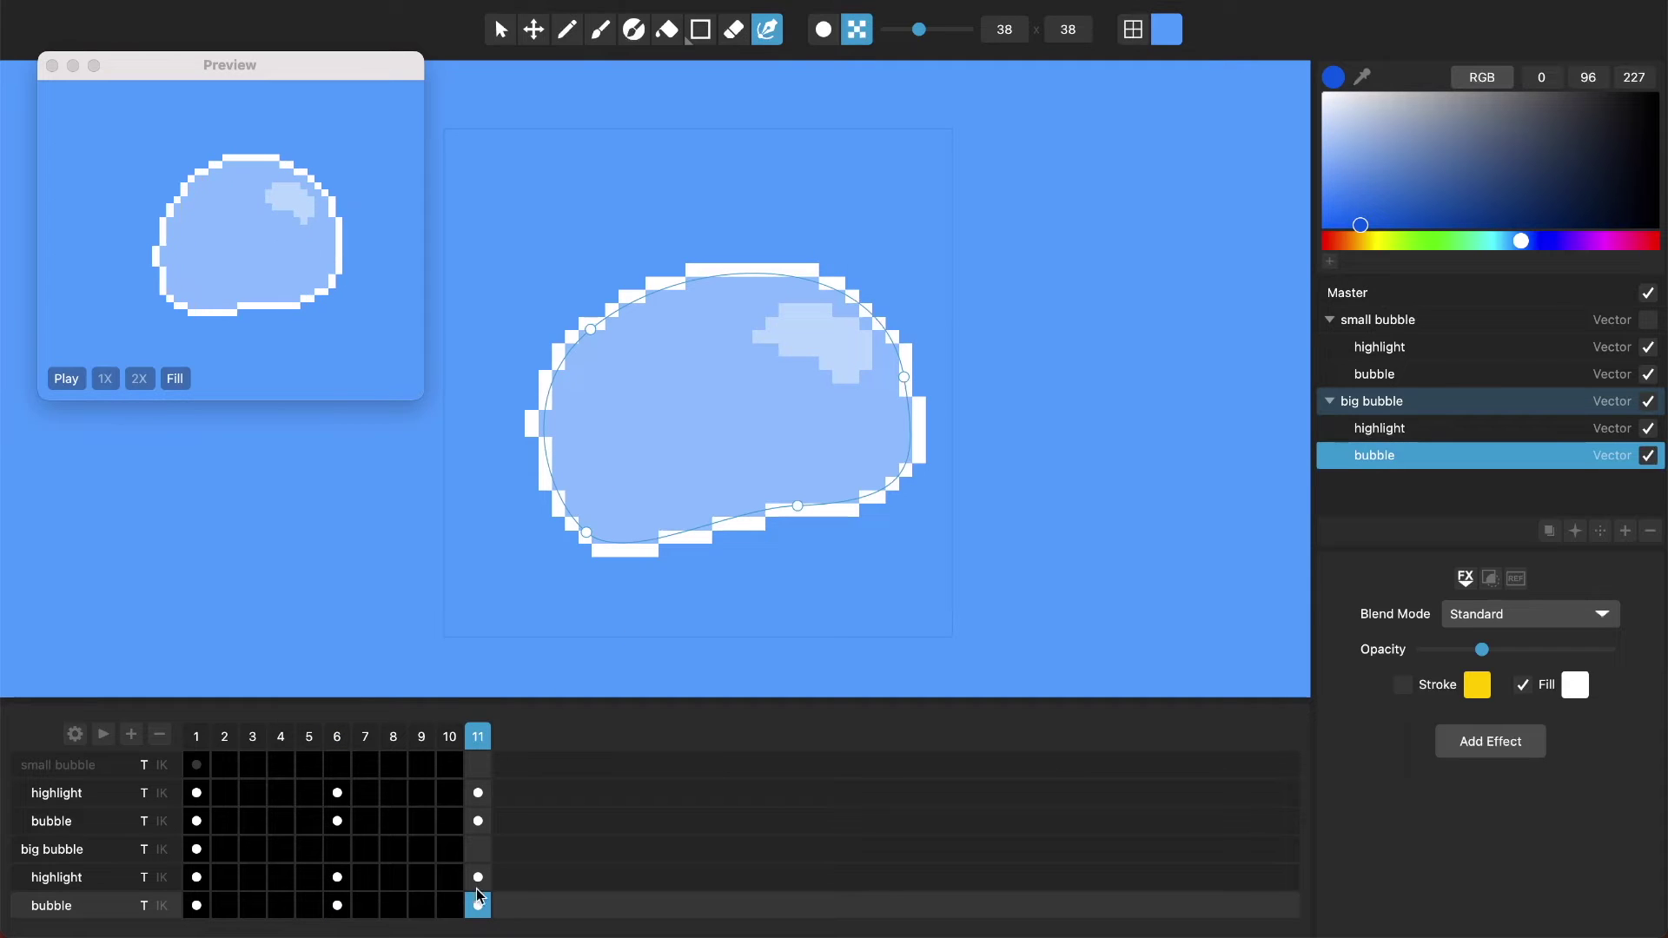
pyautogui.click(338, 906)
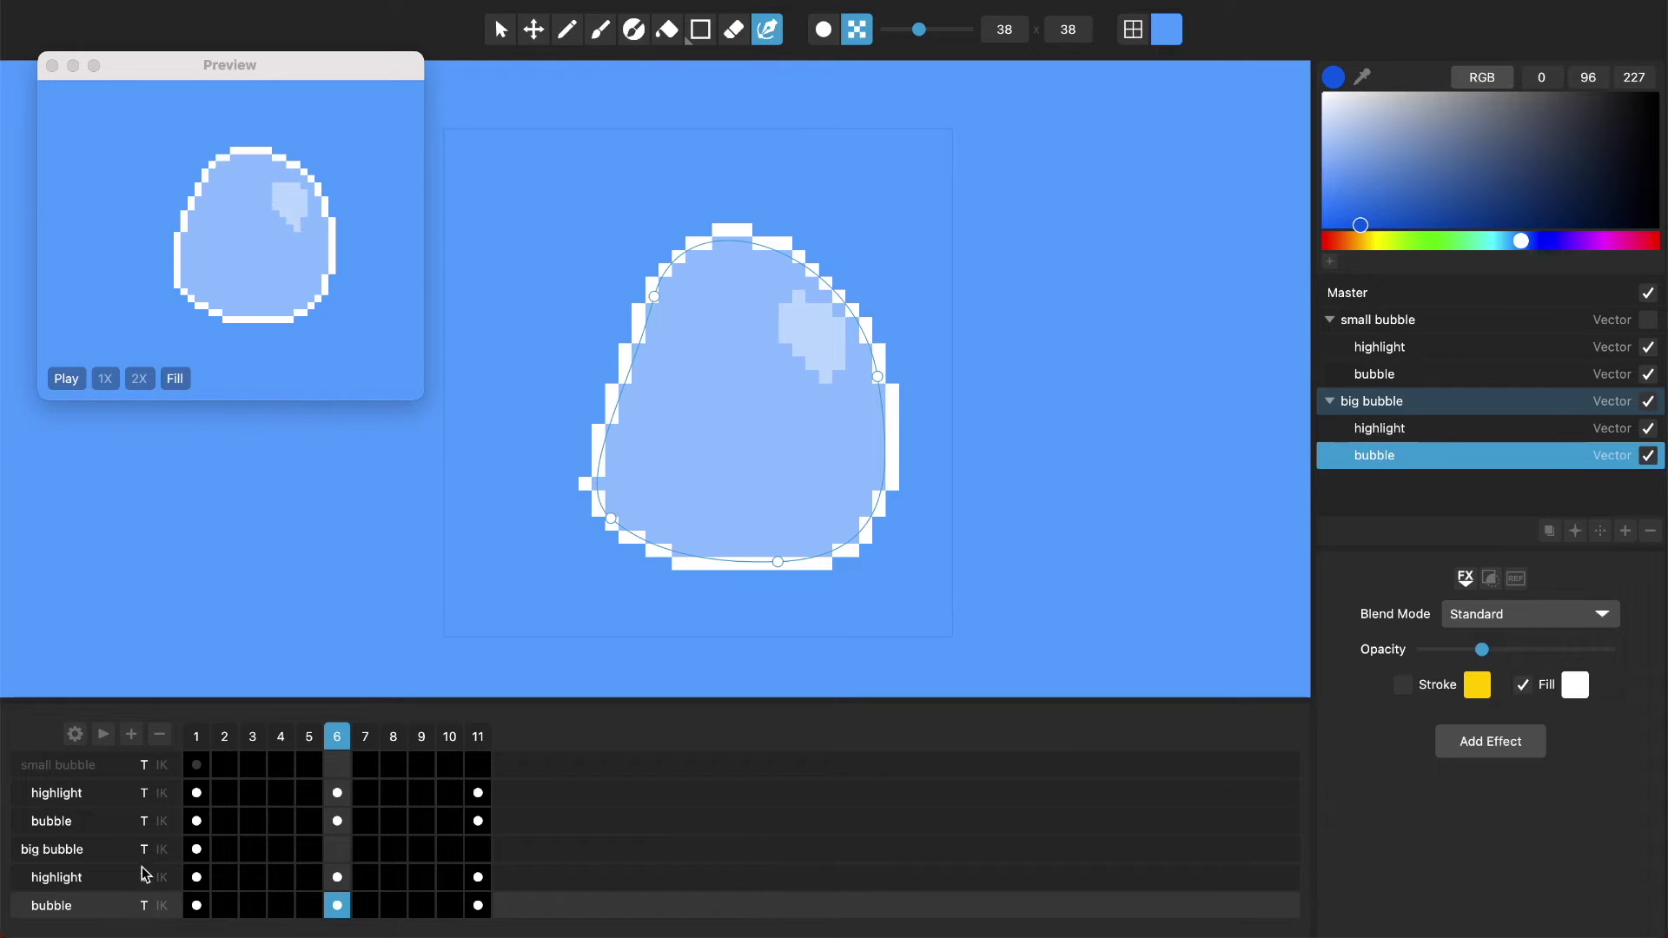
pyautogui.click(148, 912)
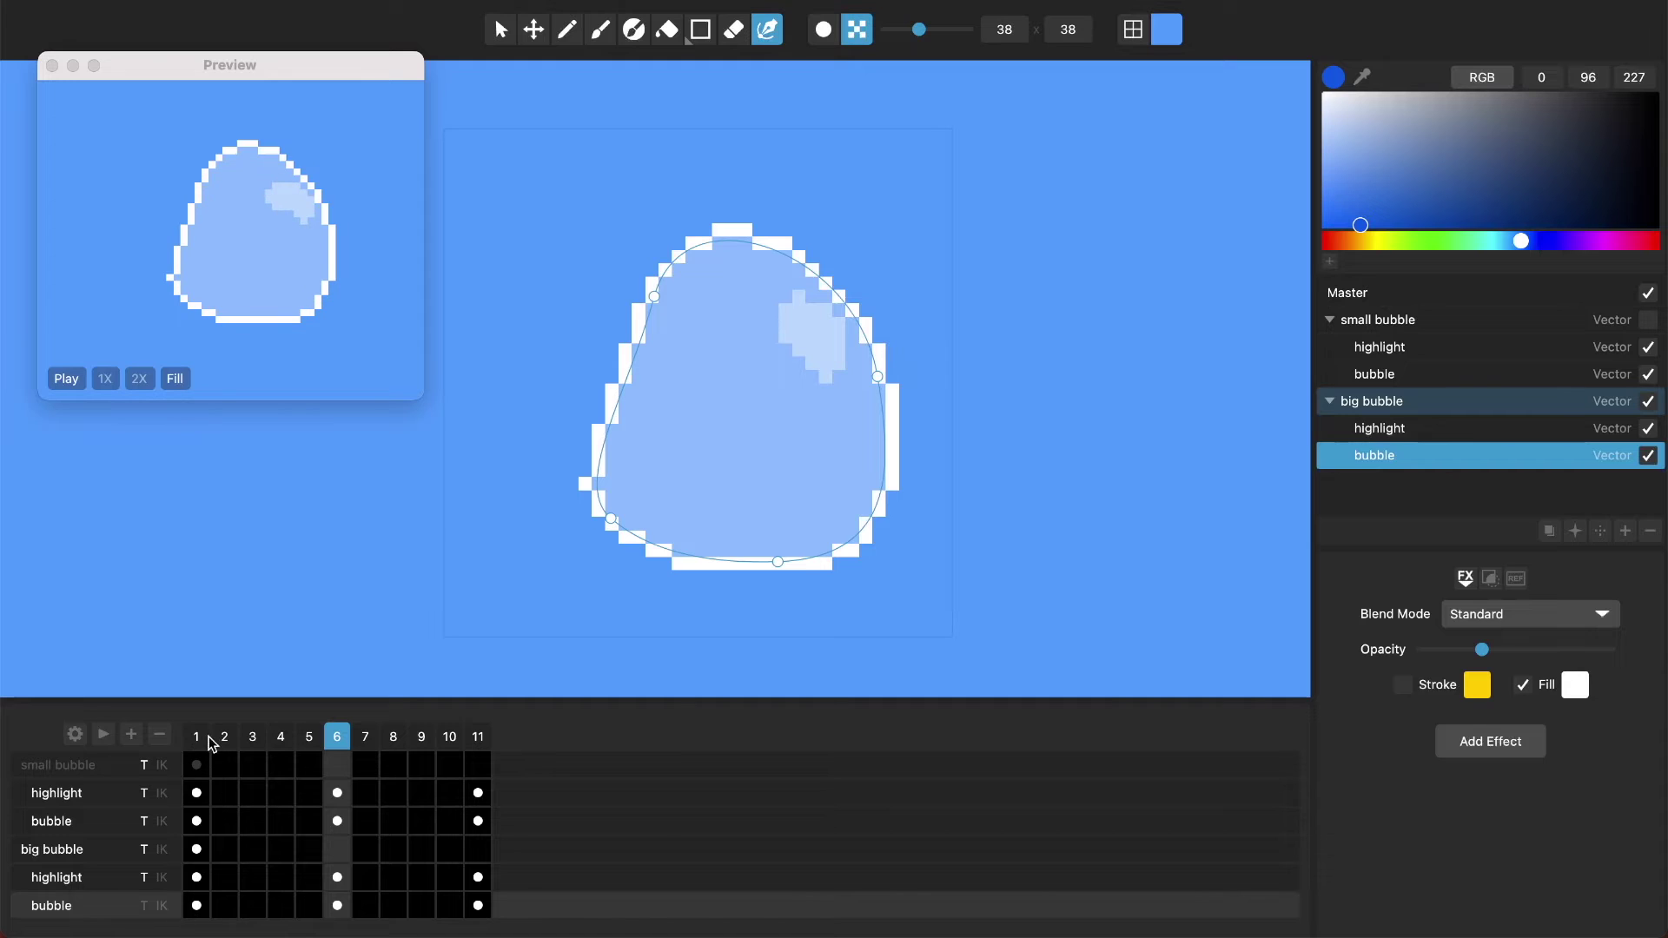
# - Step from frame 1 through the tweened frames to 10 and back, ending at frame 6
pyautogui.click(197, 738)
pyautogui.press('Right')
pyautogui.press('Right')
pyautogui.press('Right')
pyautogui.press('Right')
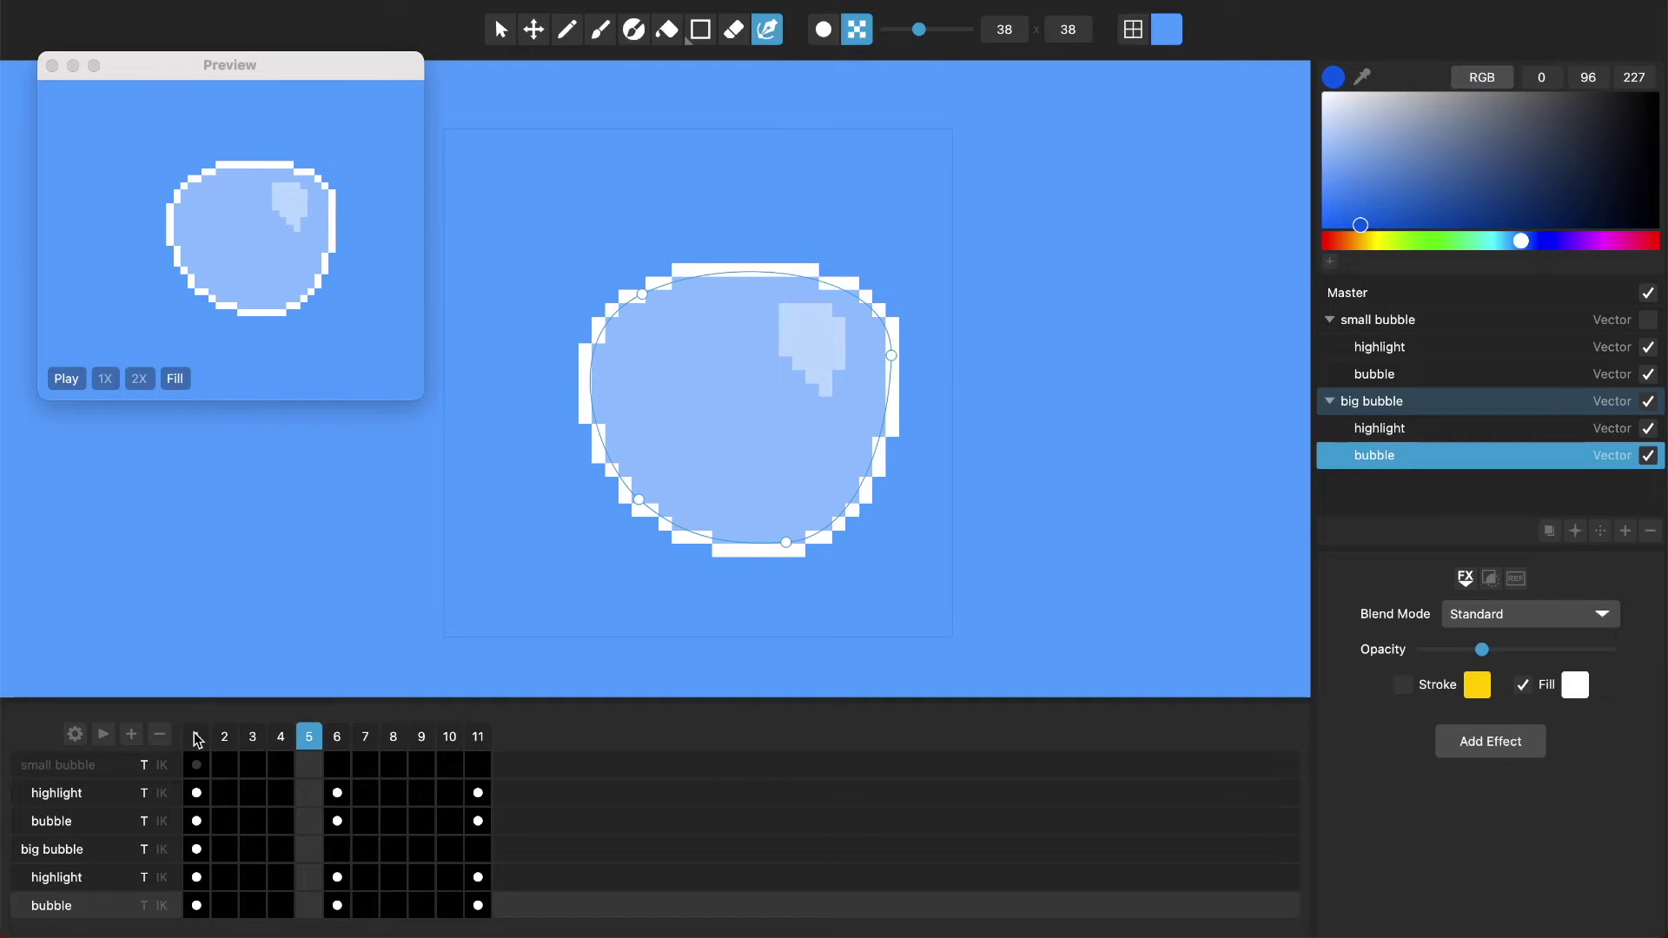
pyautogui.press('Right')
pyautogui.press('Right')
pyautogui.press('Right')
pyautogui.press('Right')
pyautogui.press('Right')
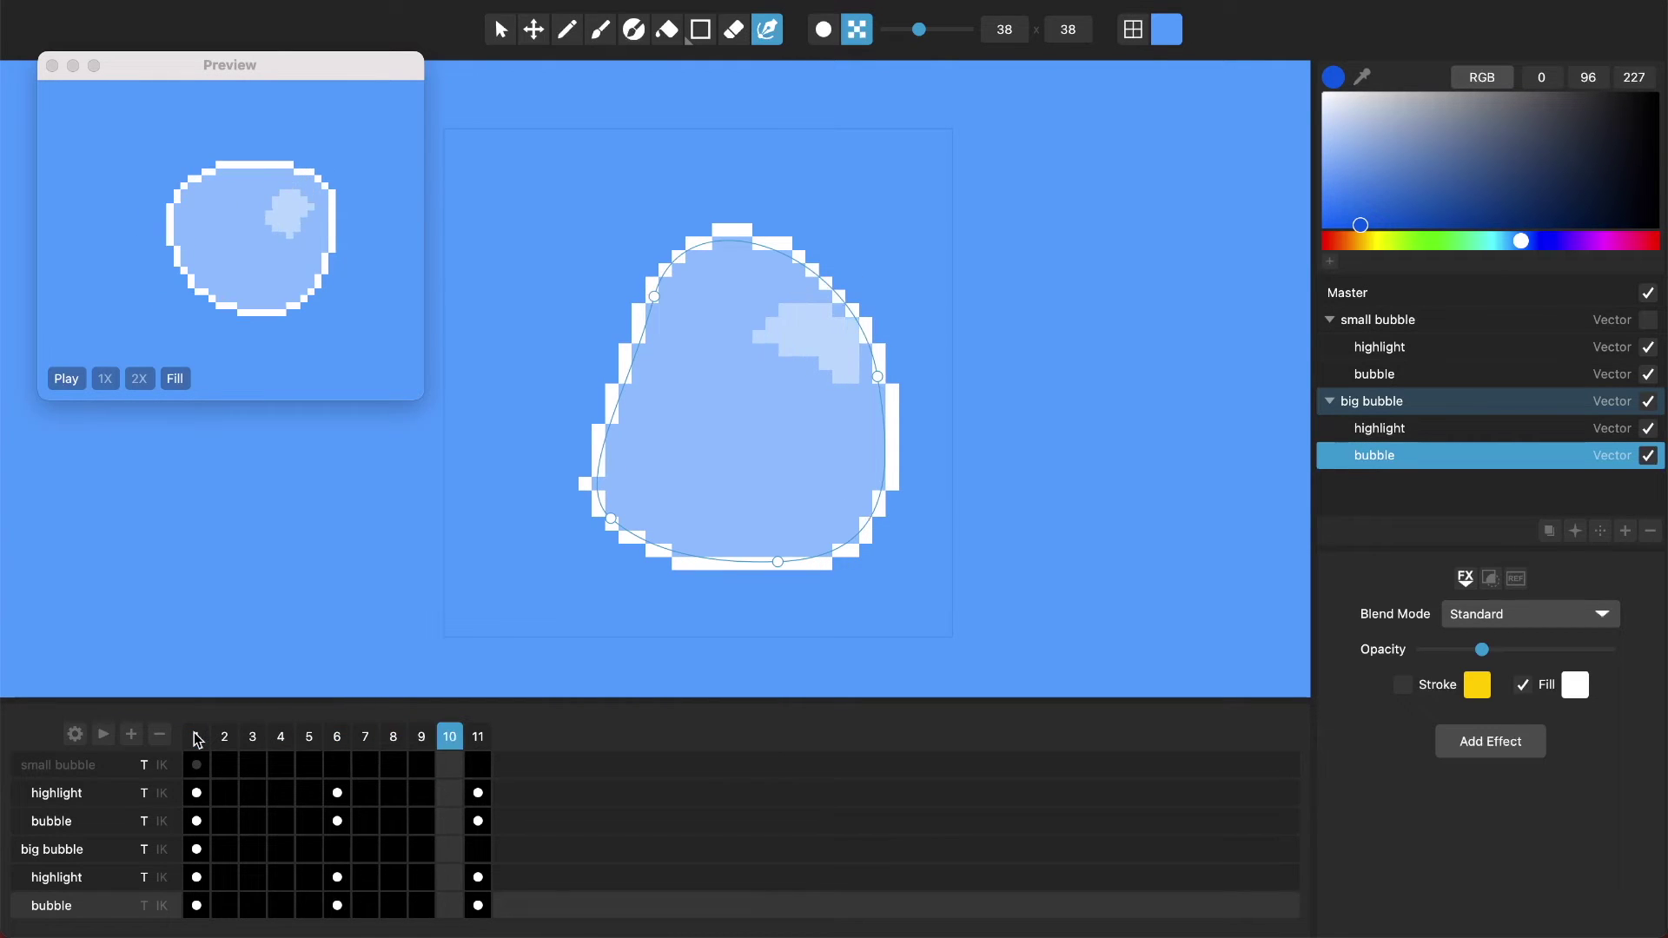
pyautogui.press('Right')
pyautogui.press('Left')
pyautogui.press('Left')
pyautogui.press('Left')
pyautogui.press('Left')
pyautogui.press('Left')
pyautogui.press('Left')
pyautogui.press('Left')
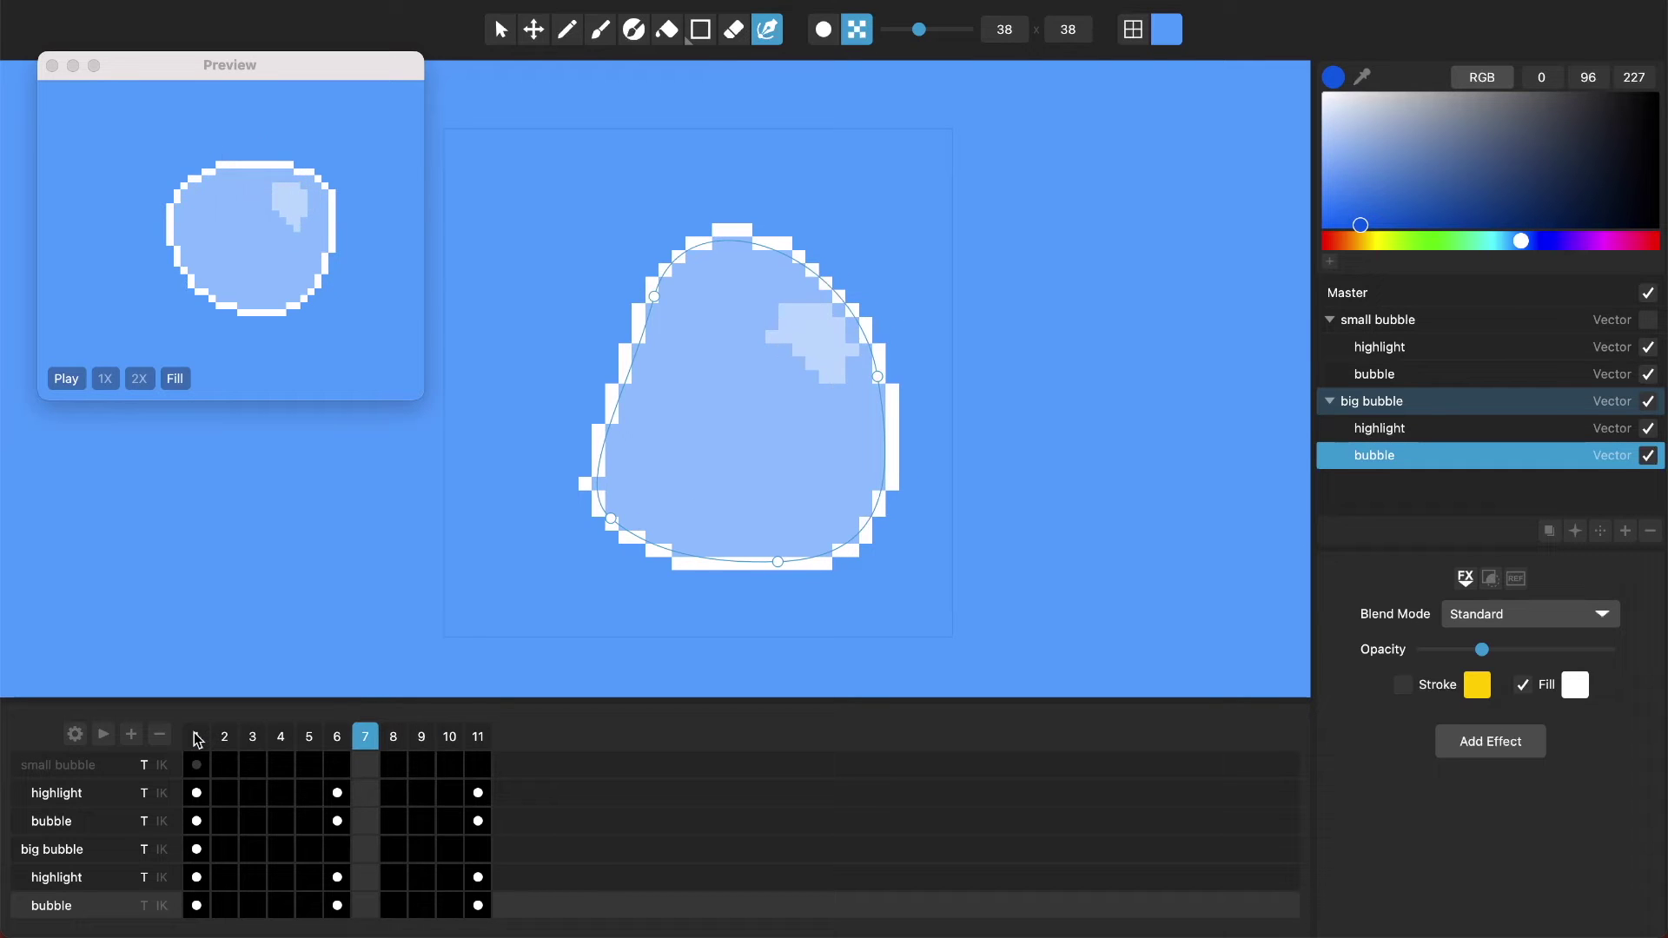
pyautogui.press('Left')
pyautogui.press('Left')
pyautogui.press('Left')
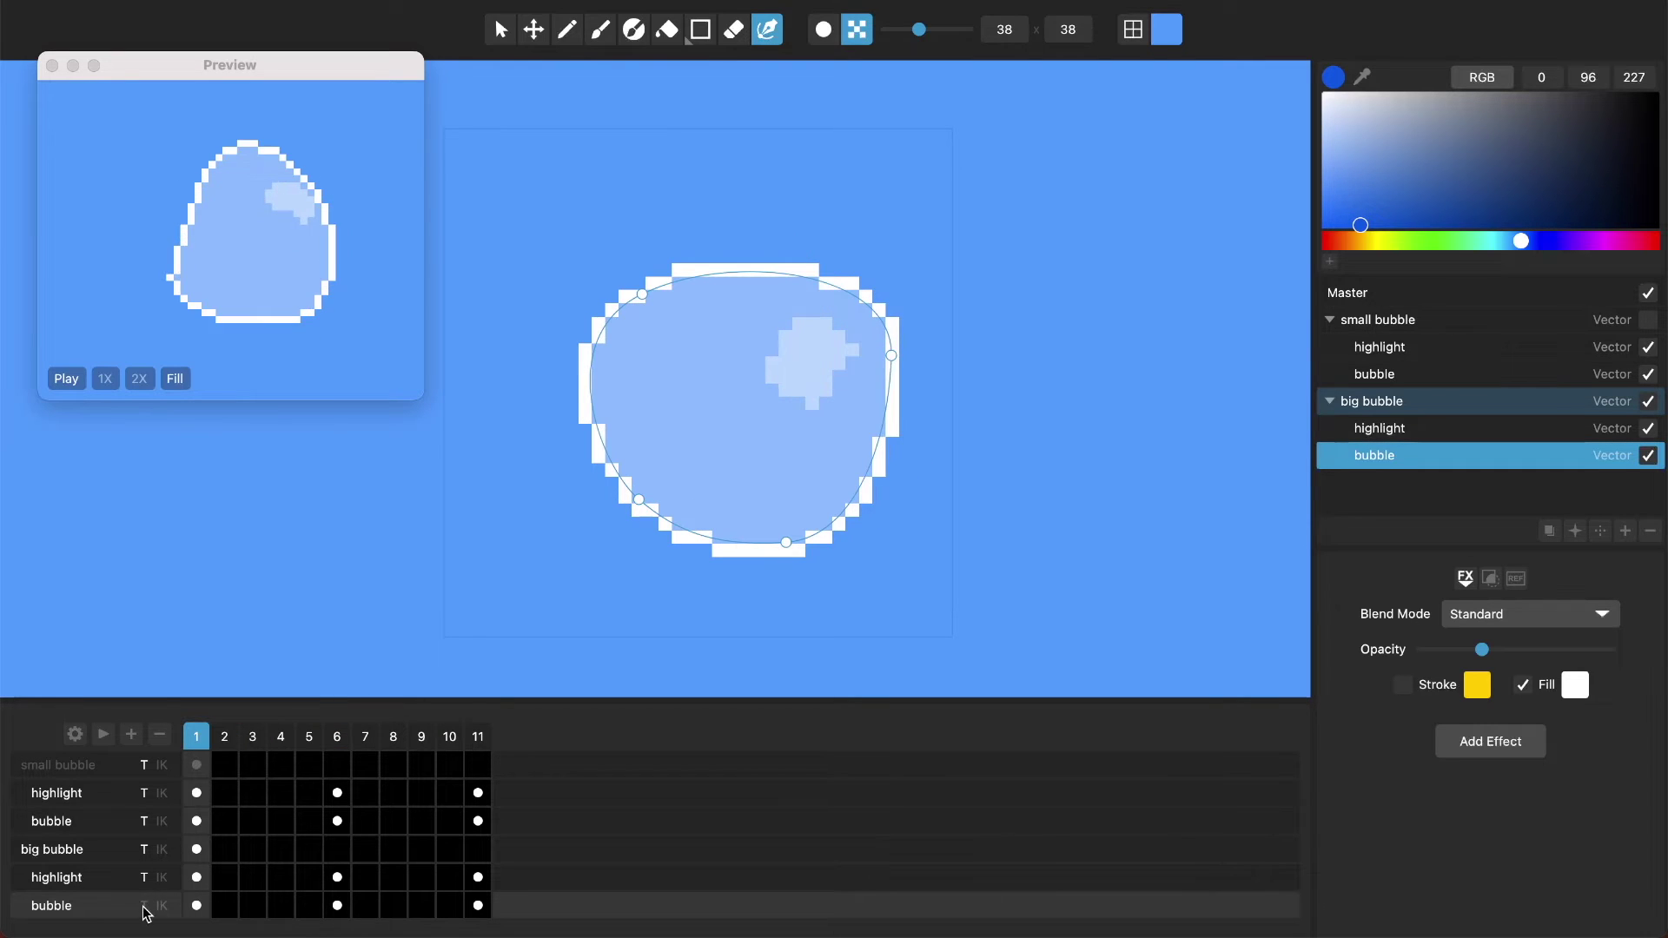
pyautogui.press('Right')
pyautogui.press('Right')
pyautogui.press('Right')
pyautogui.press('Right')
pyautogui.press('Right')
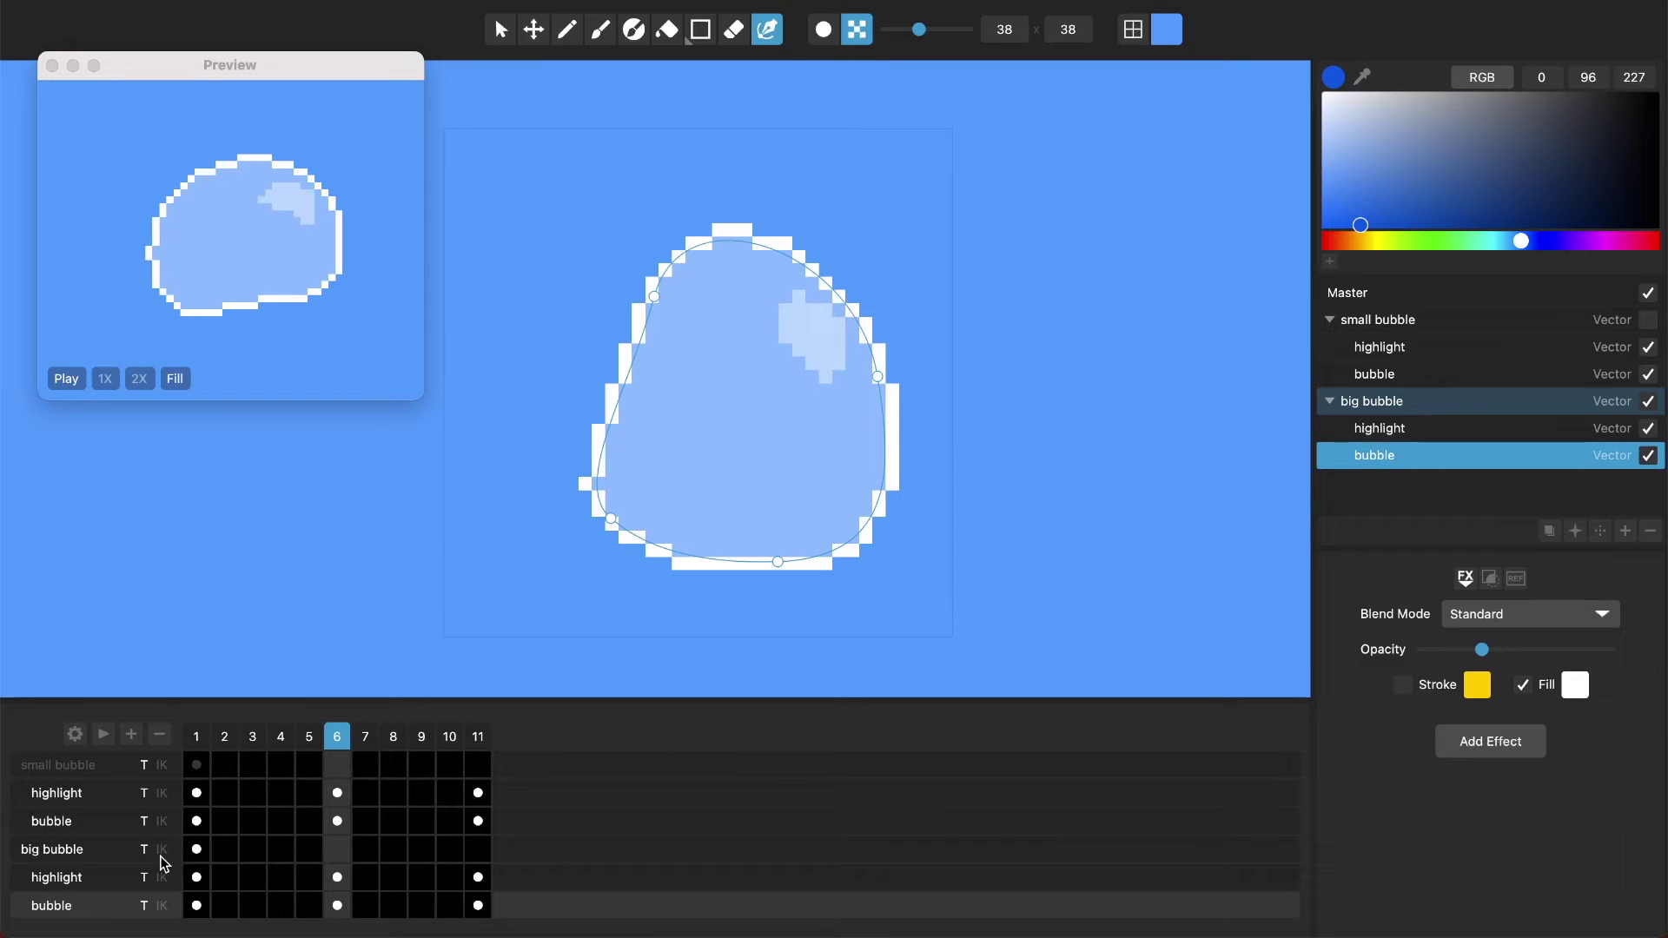
pyautogui.click(165, 908)
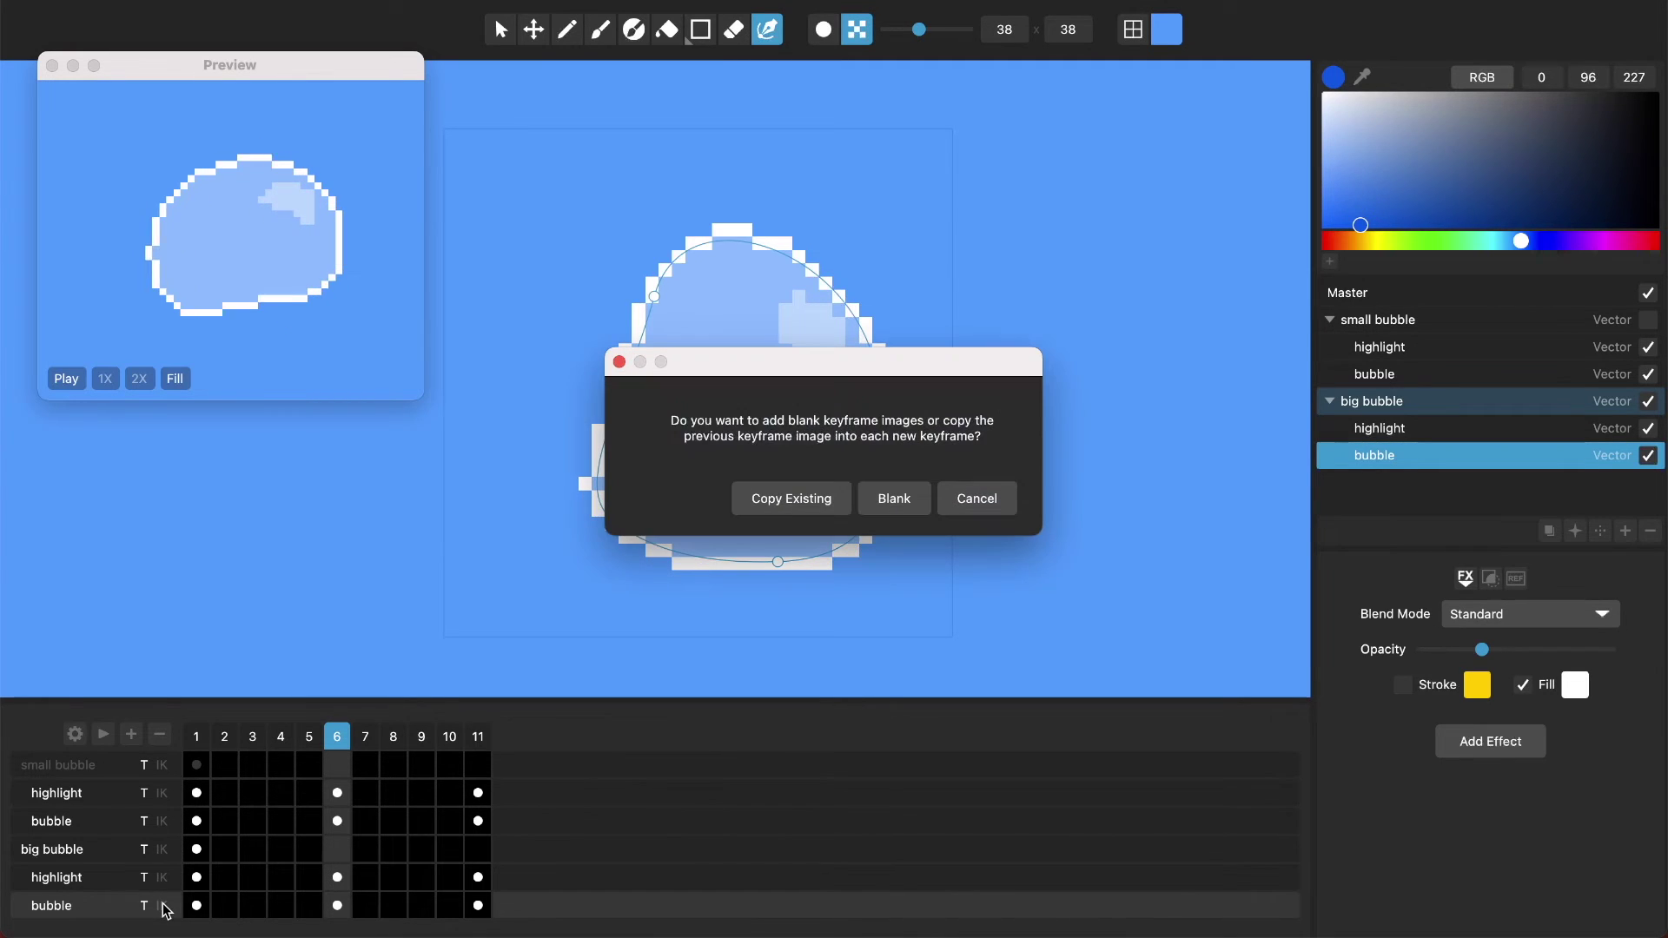
pyautogui.click(804, 502)
pyautogui.click(224, 905)
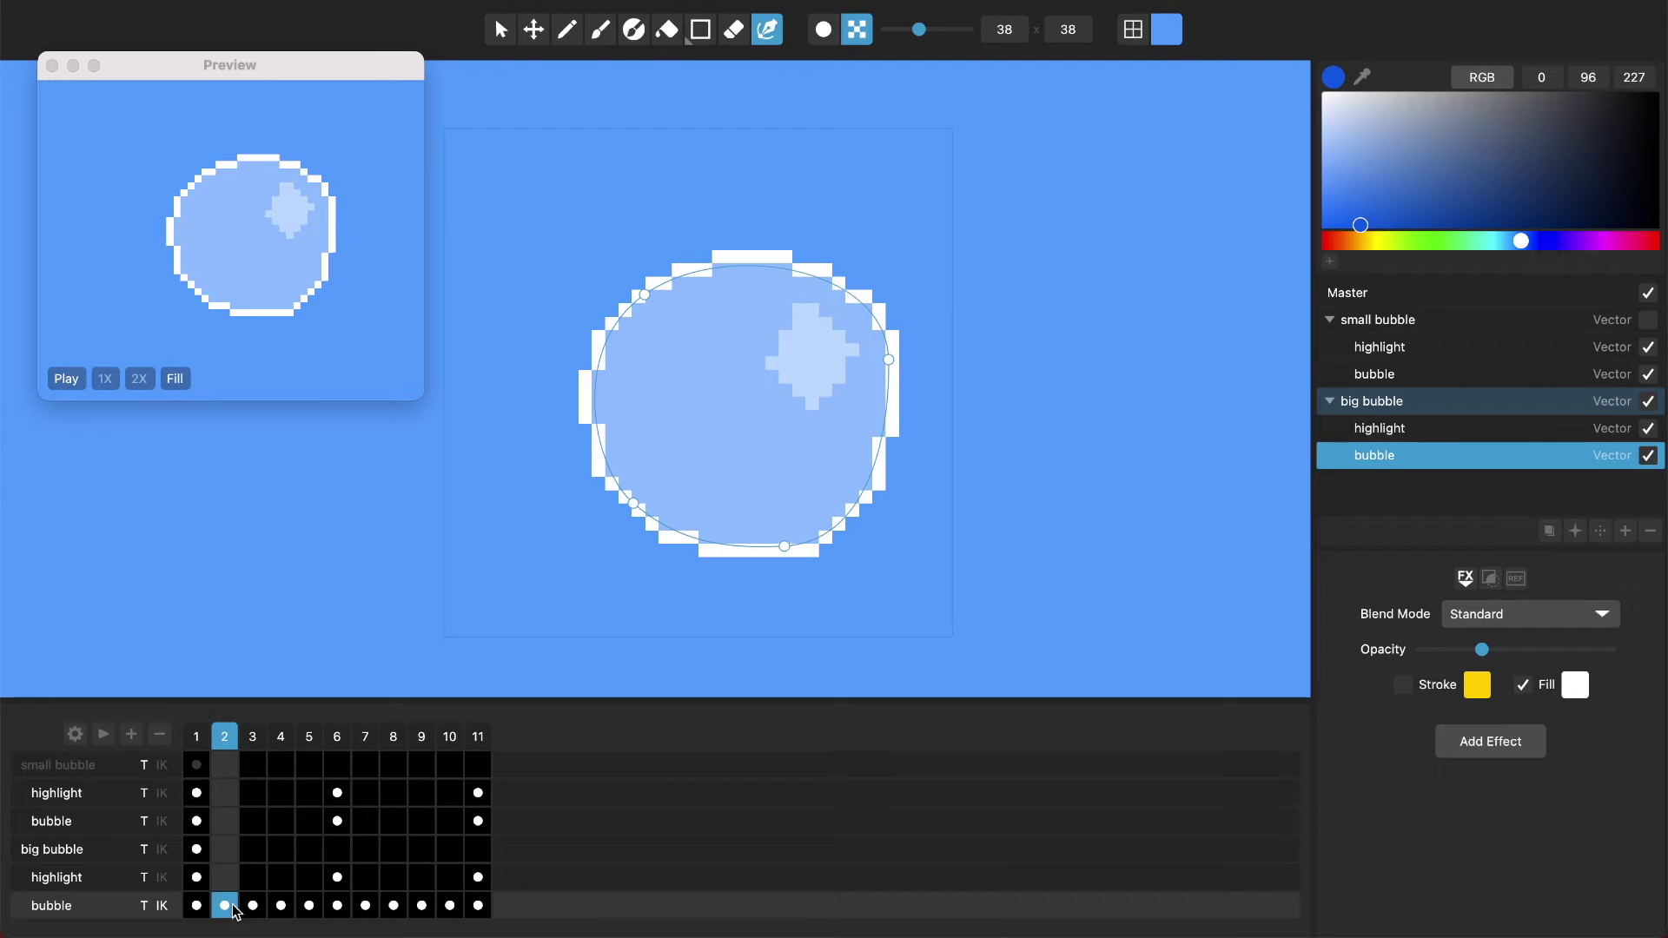
pyautogui.click(253, 905)
pyautogui.click(280, 905)
pyautogui.click(309, 905)
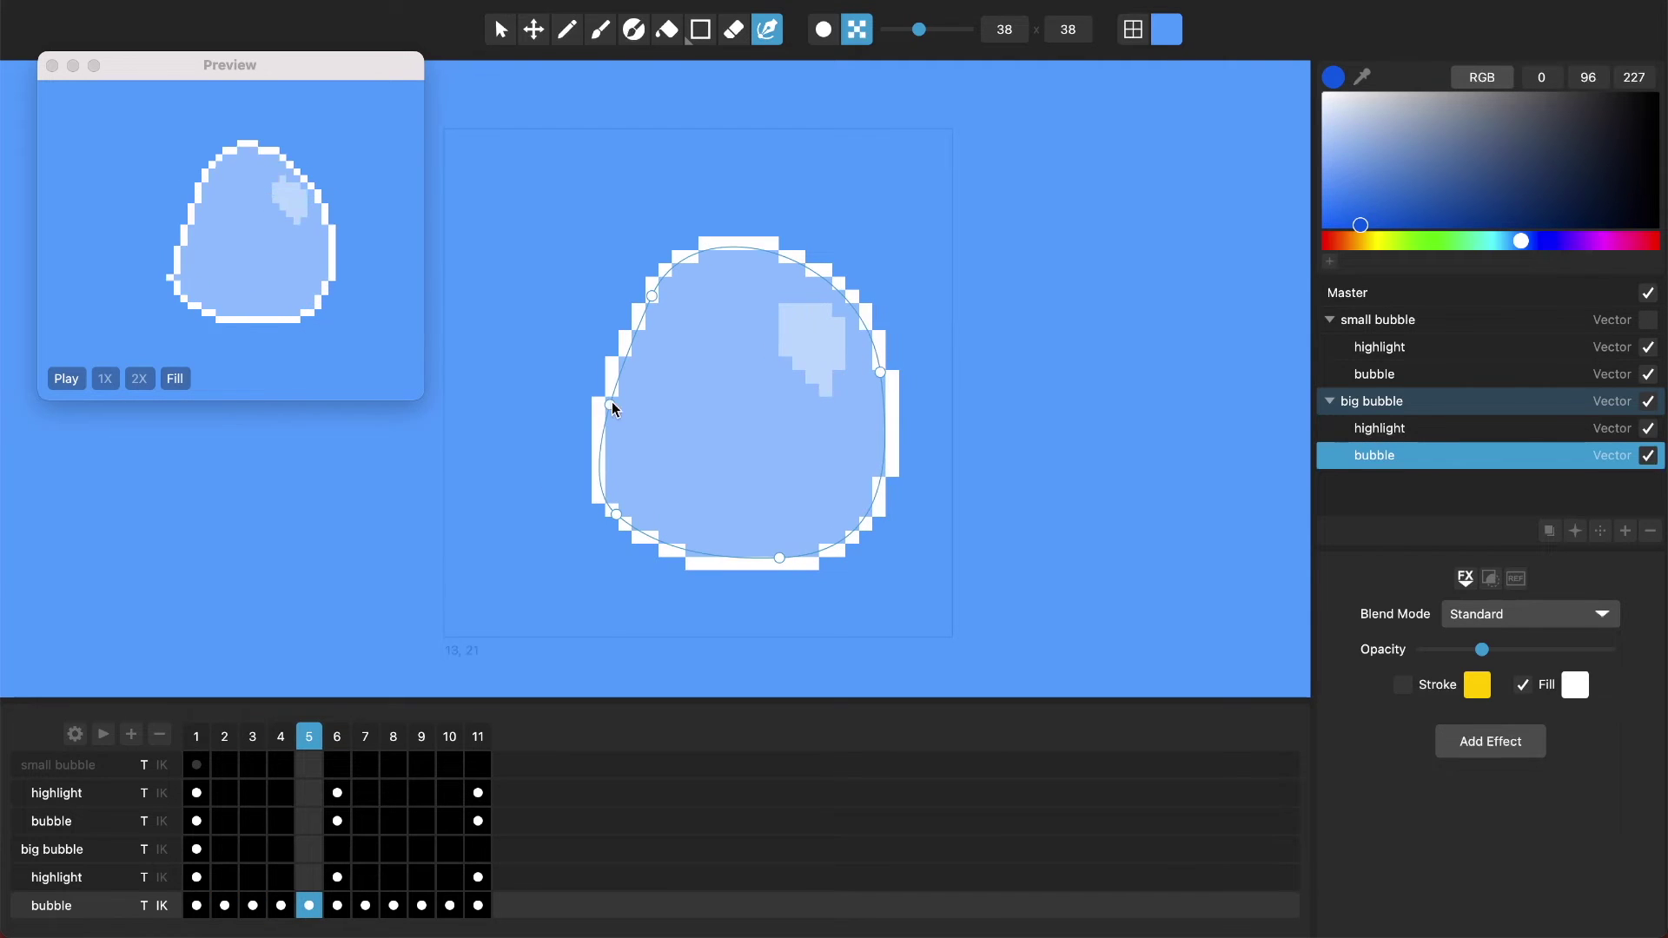
pyautogui.moveTo(653, 297); pyautogui.dragTo(674, 354)
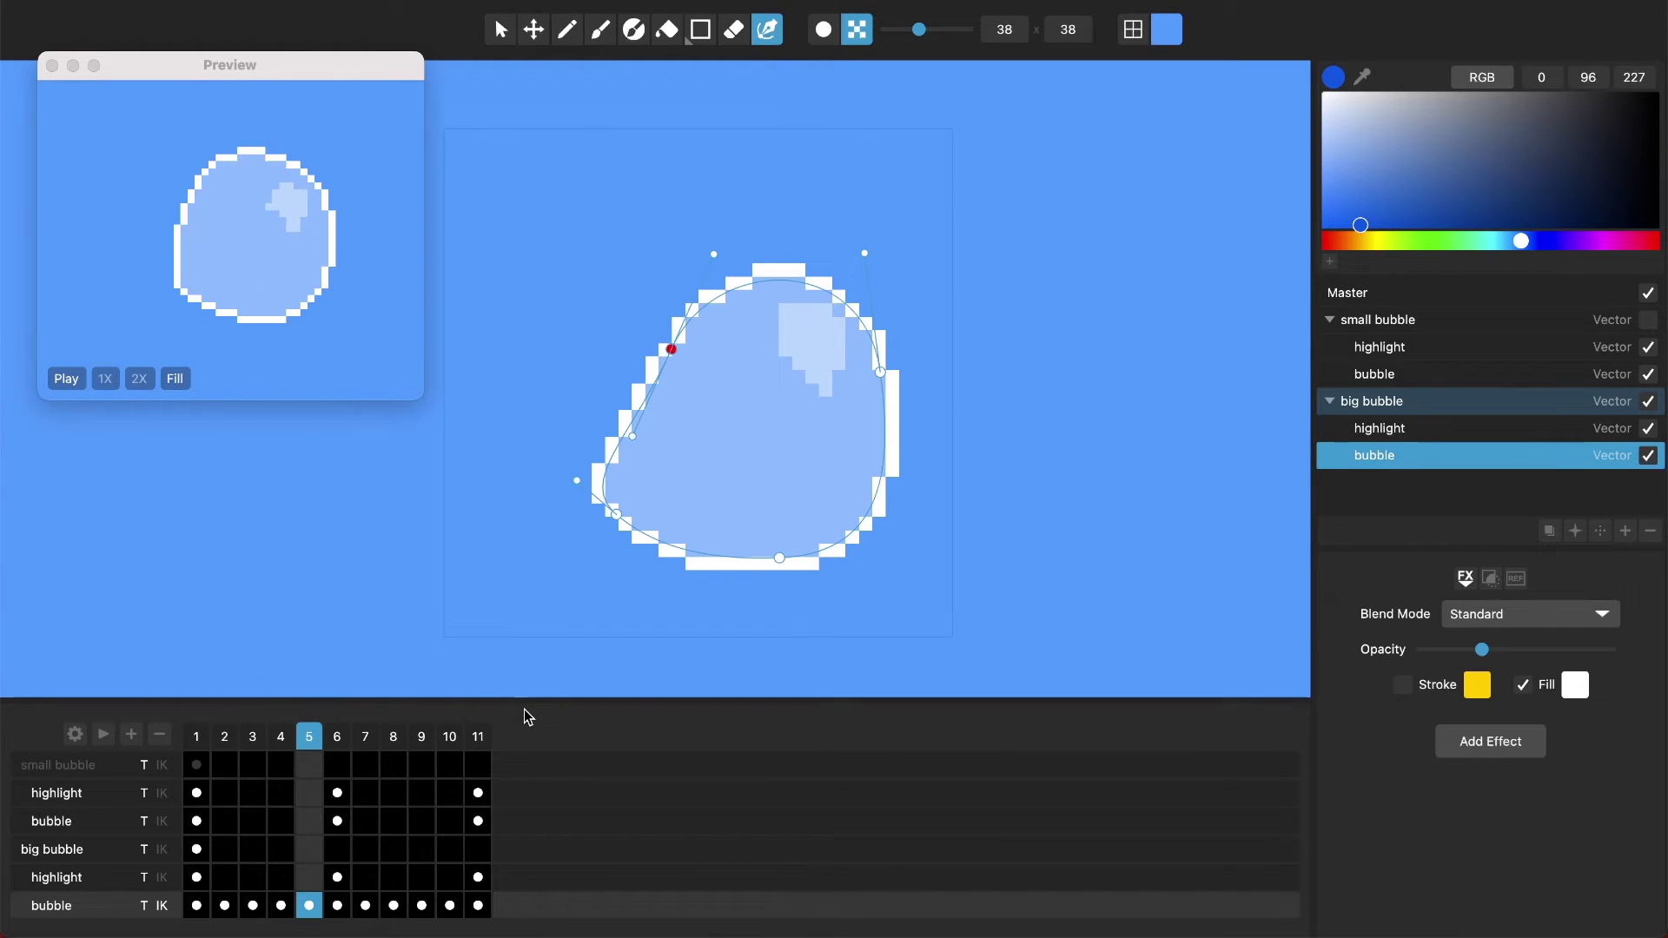
pyautogui.press('super+z')
pyautogui.press('Right')
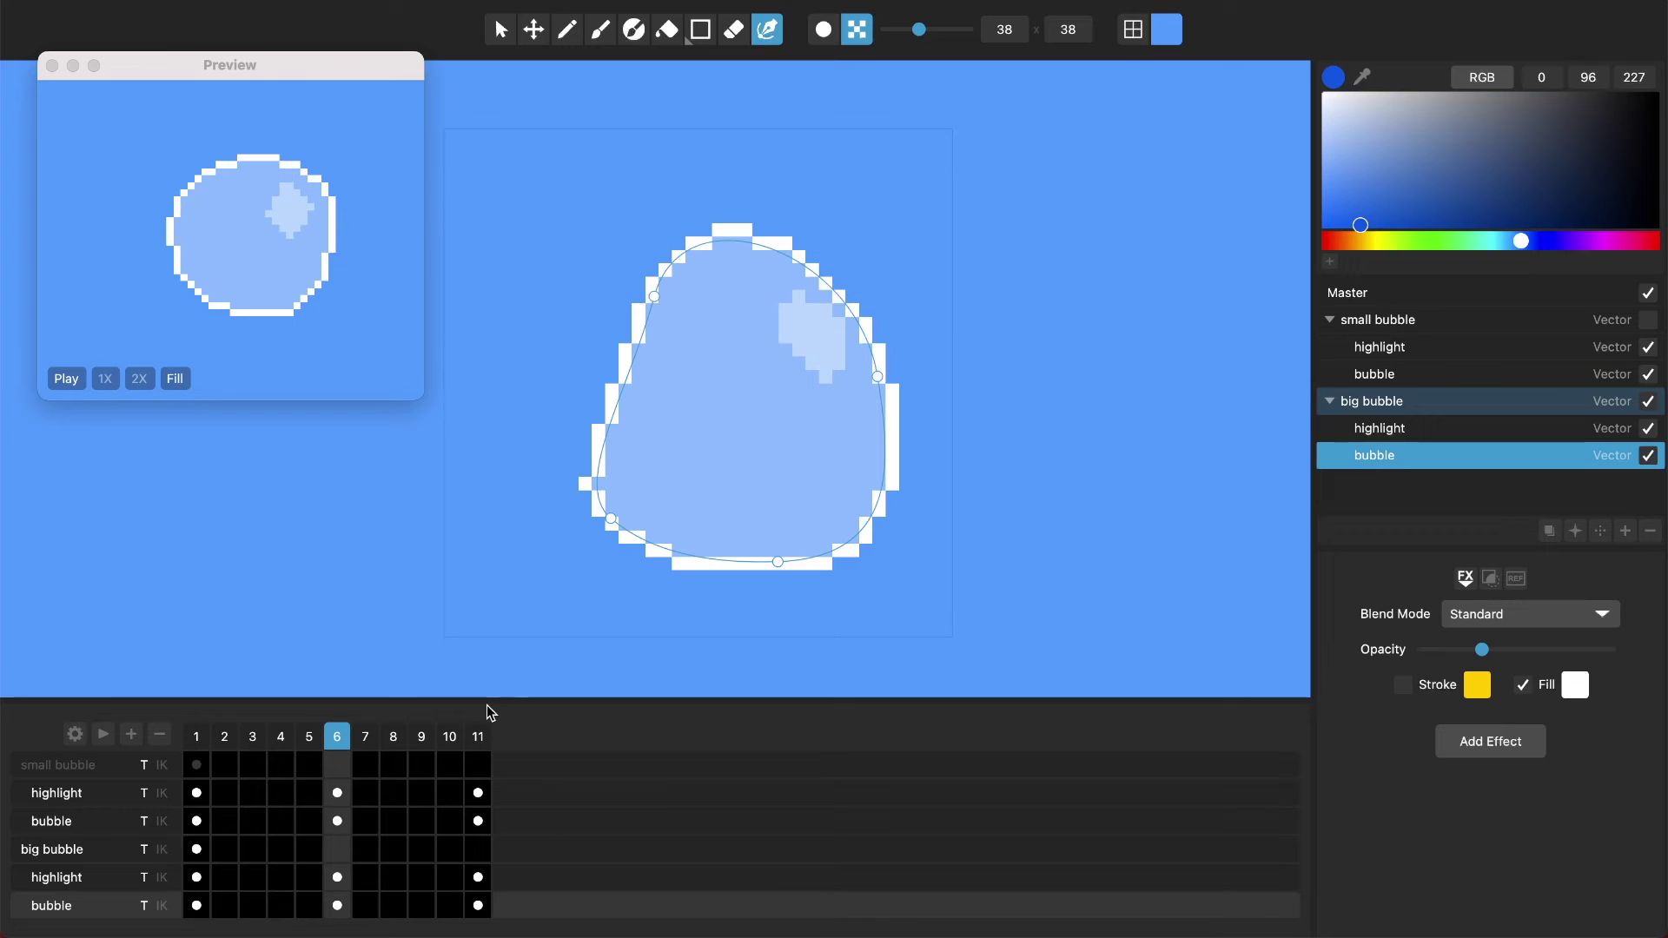
pyautogui.press('Right')
pyautogui.press('Right')
pyautogui.press('Right')
pyautogui.press('Right')
pyautogui.press('Right')
pyautogui.press('Left')
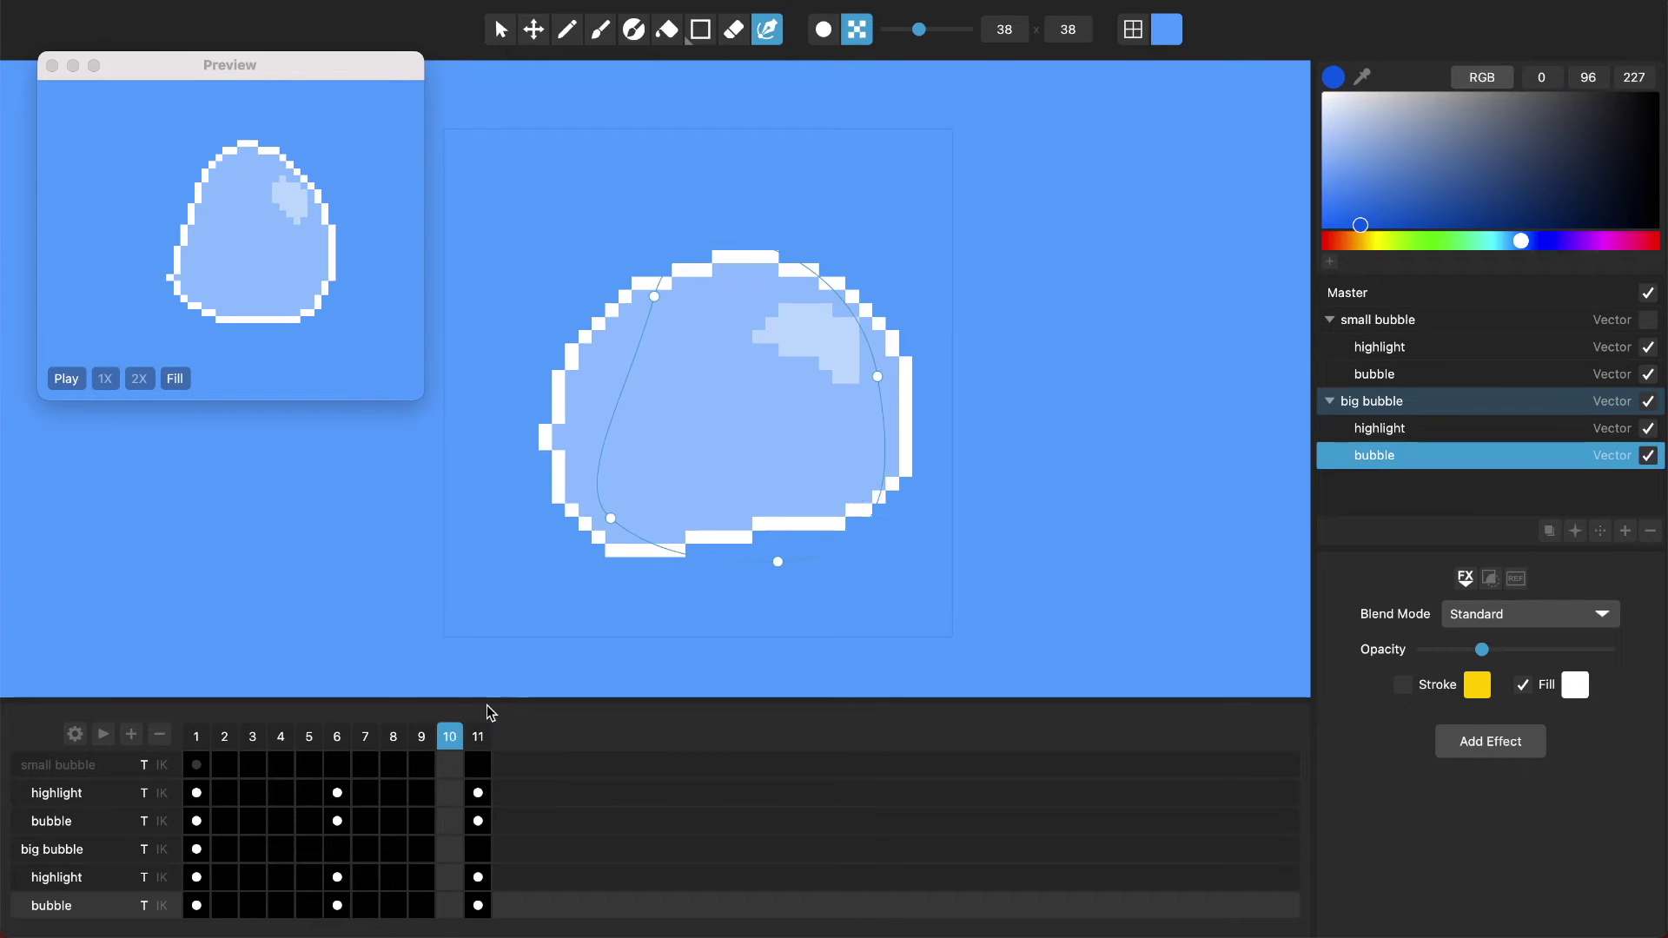
pyautogui.press('Left')
pyautogui.press('Left')
pyautogui.press('Left')
pyautogui.press('Left')
pyautogui.press('Left')
pyautogui.press('Left')
pyautogui.press('Left')
pyautogui.press('Left')
pyautogui.press('Left')
pyautogui.press('Right')
pyautogui.press('Right')
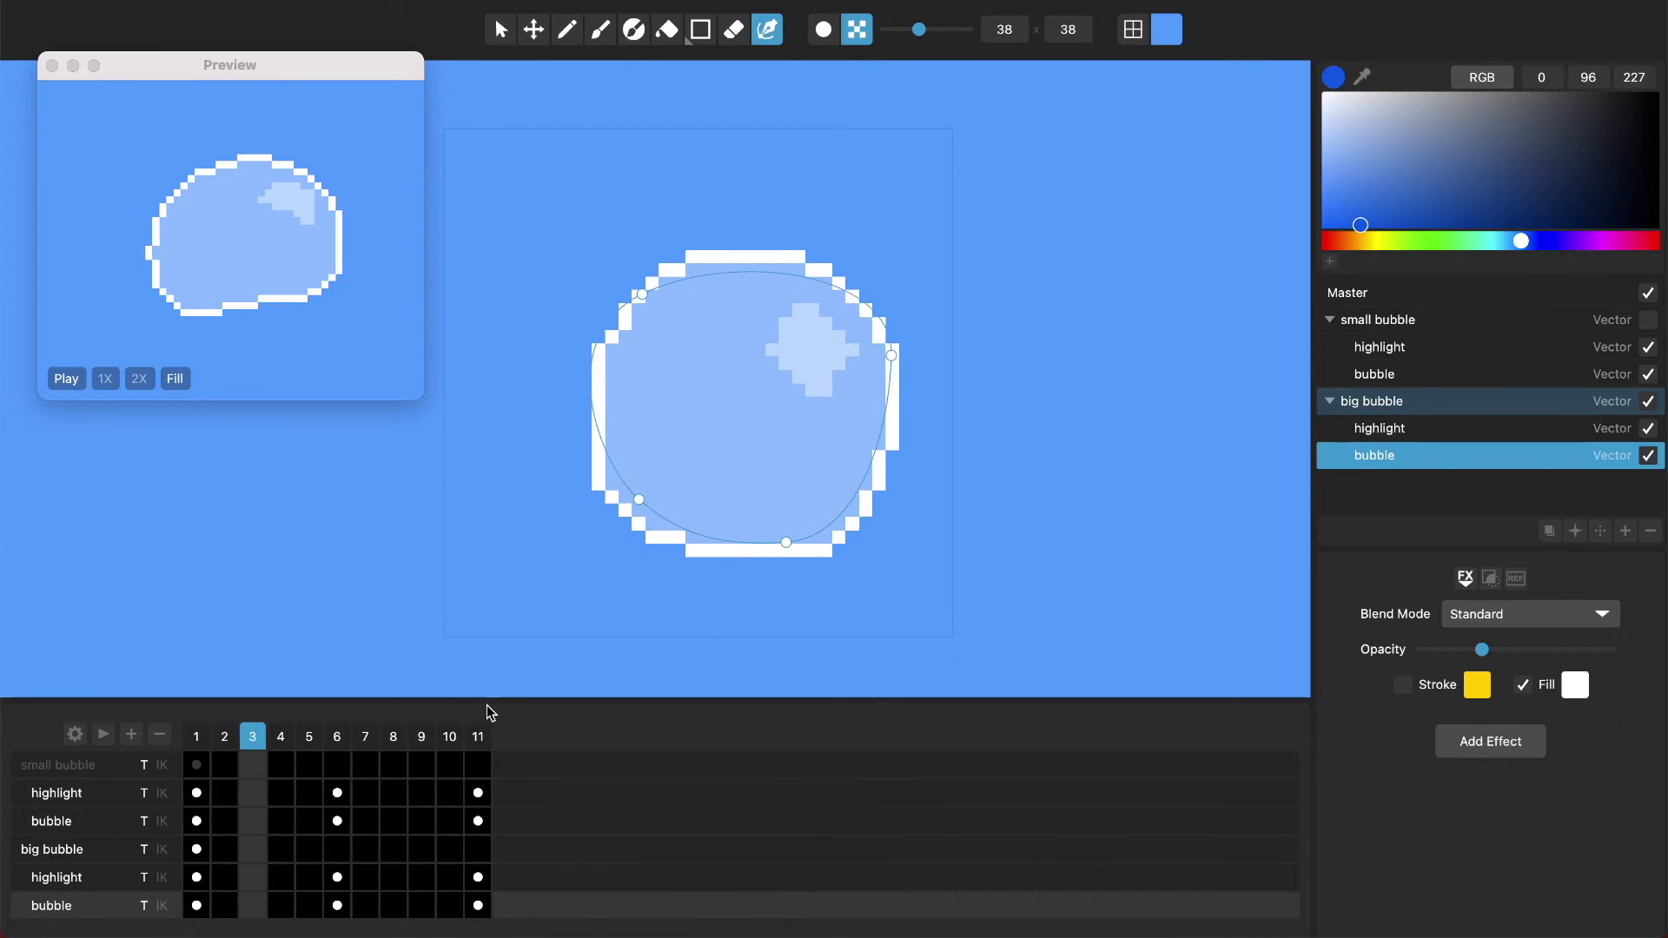
pyautogui.press('Right')
pyautogui.press('Right')
pyautogui.press('Right')
pyautogui.press('Right')
pyautogui.press('Right')
pyautogui.press('Right')
pyautogui.press('Right')
pyautogui.press('Right')
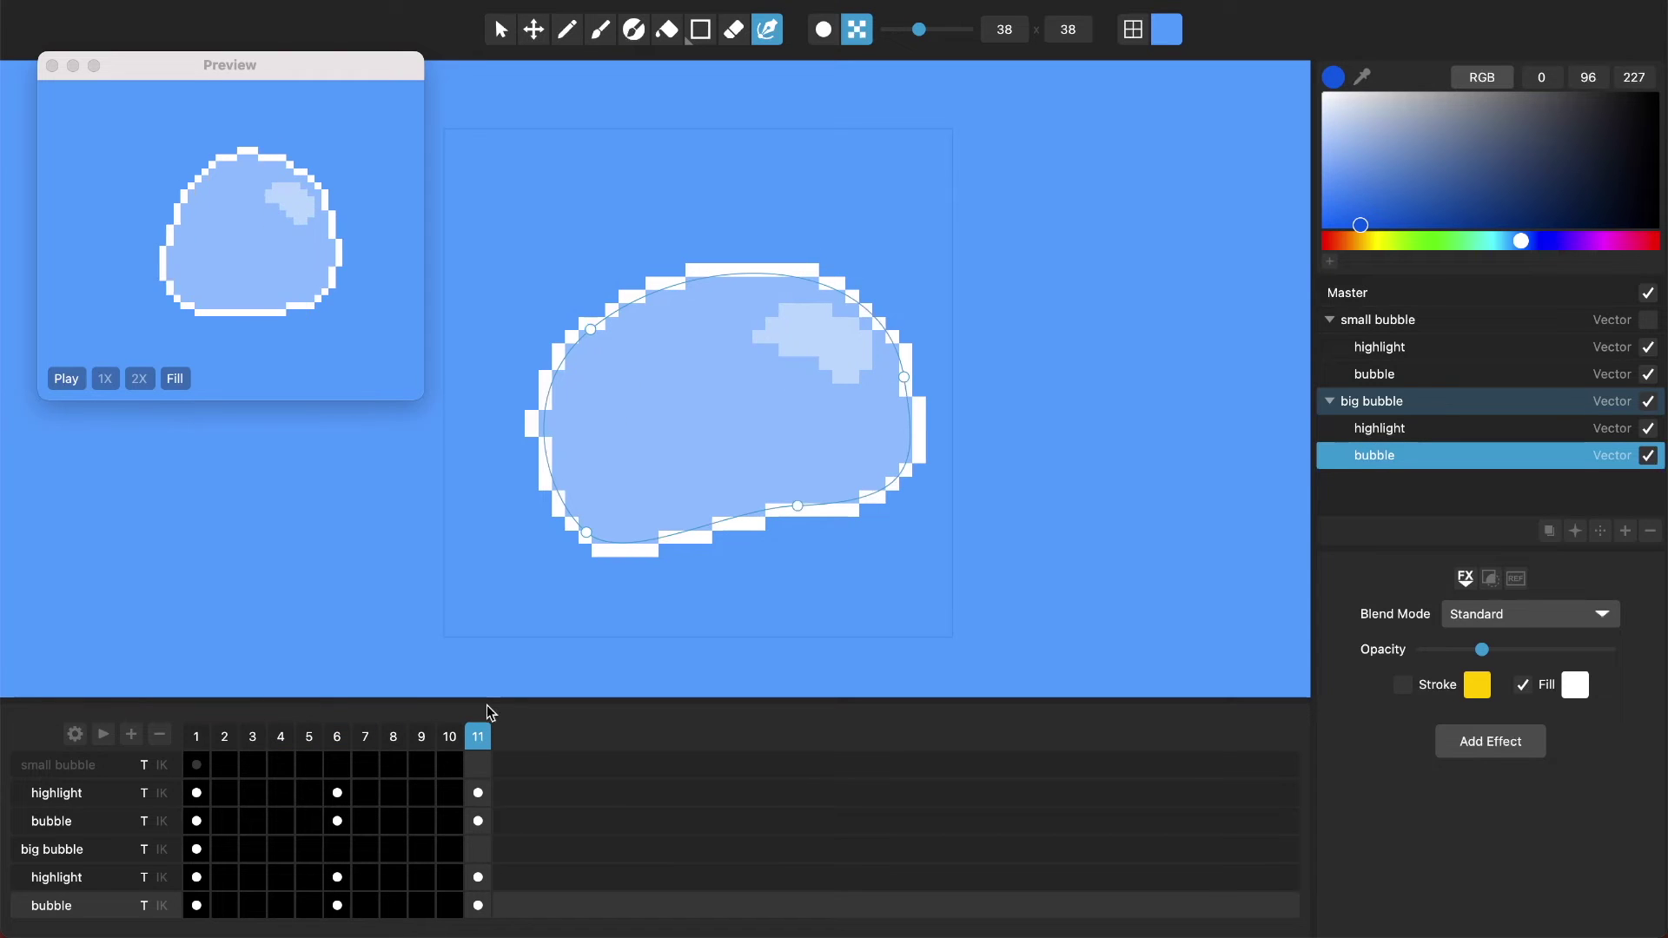
pyautogui.click(450, 737)
# - Enlarge the timeline panel and scrub the bubble through frames 2 to 11
pyautogui.click(477, 737)
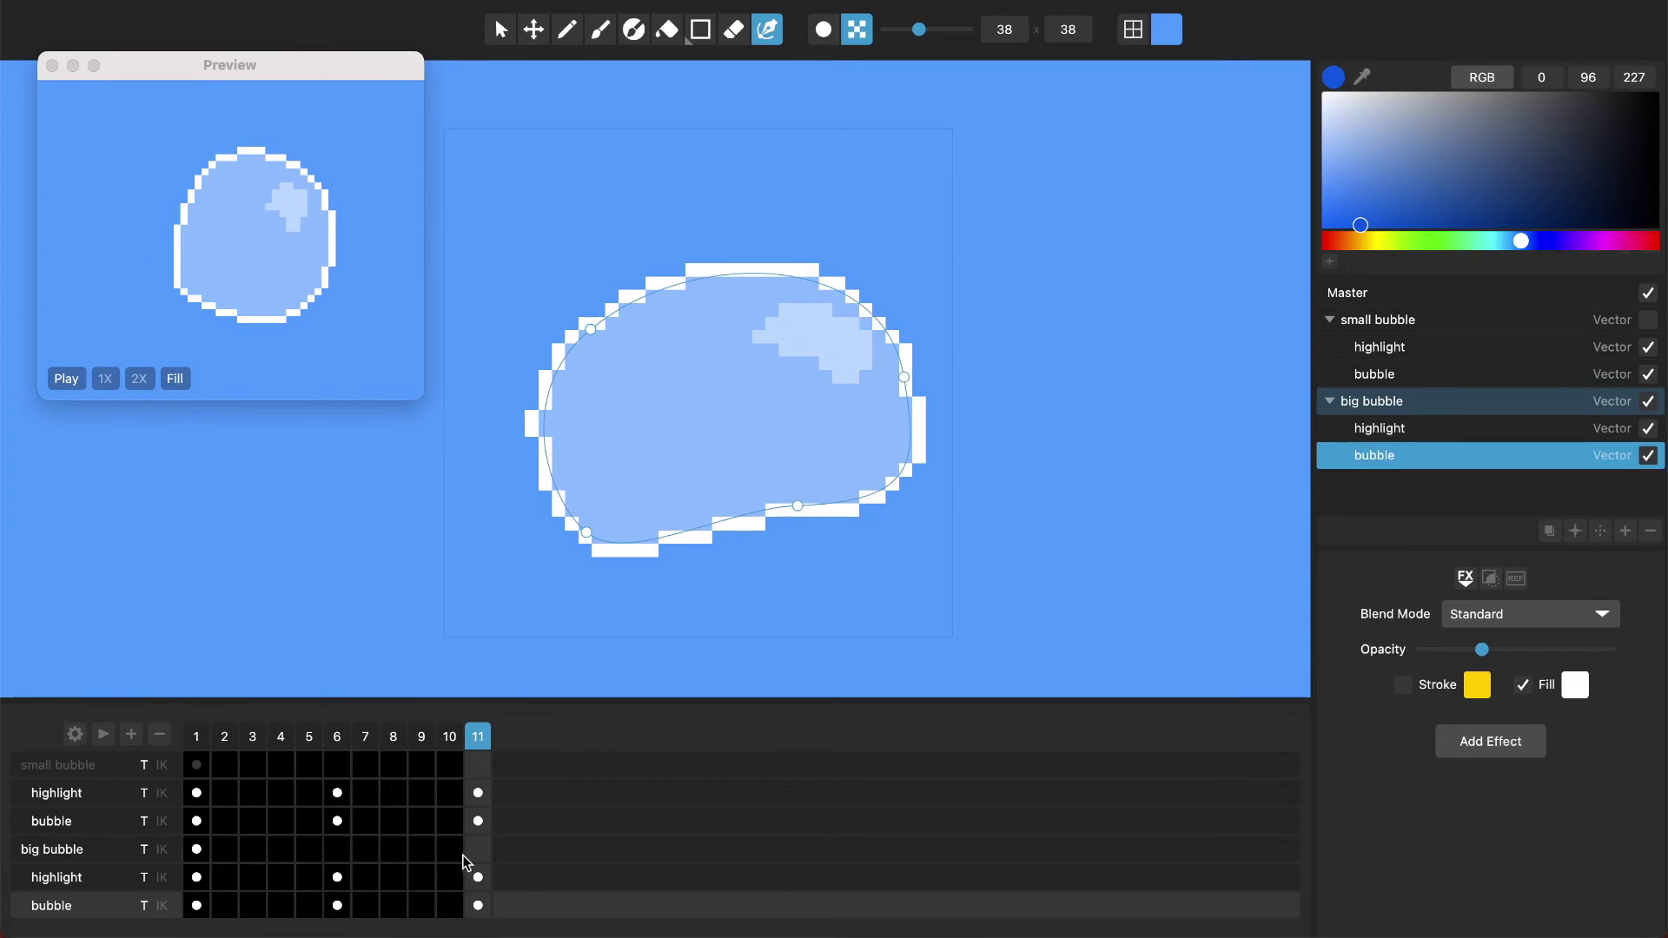
pyautogui.moveTo(521, 698); pyautogui.dragTo(519, 685)
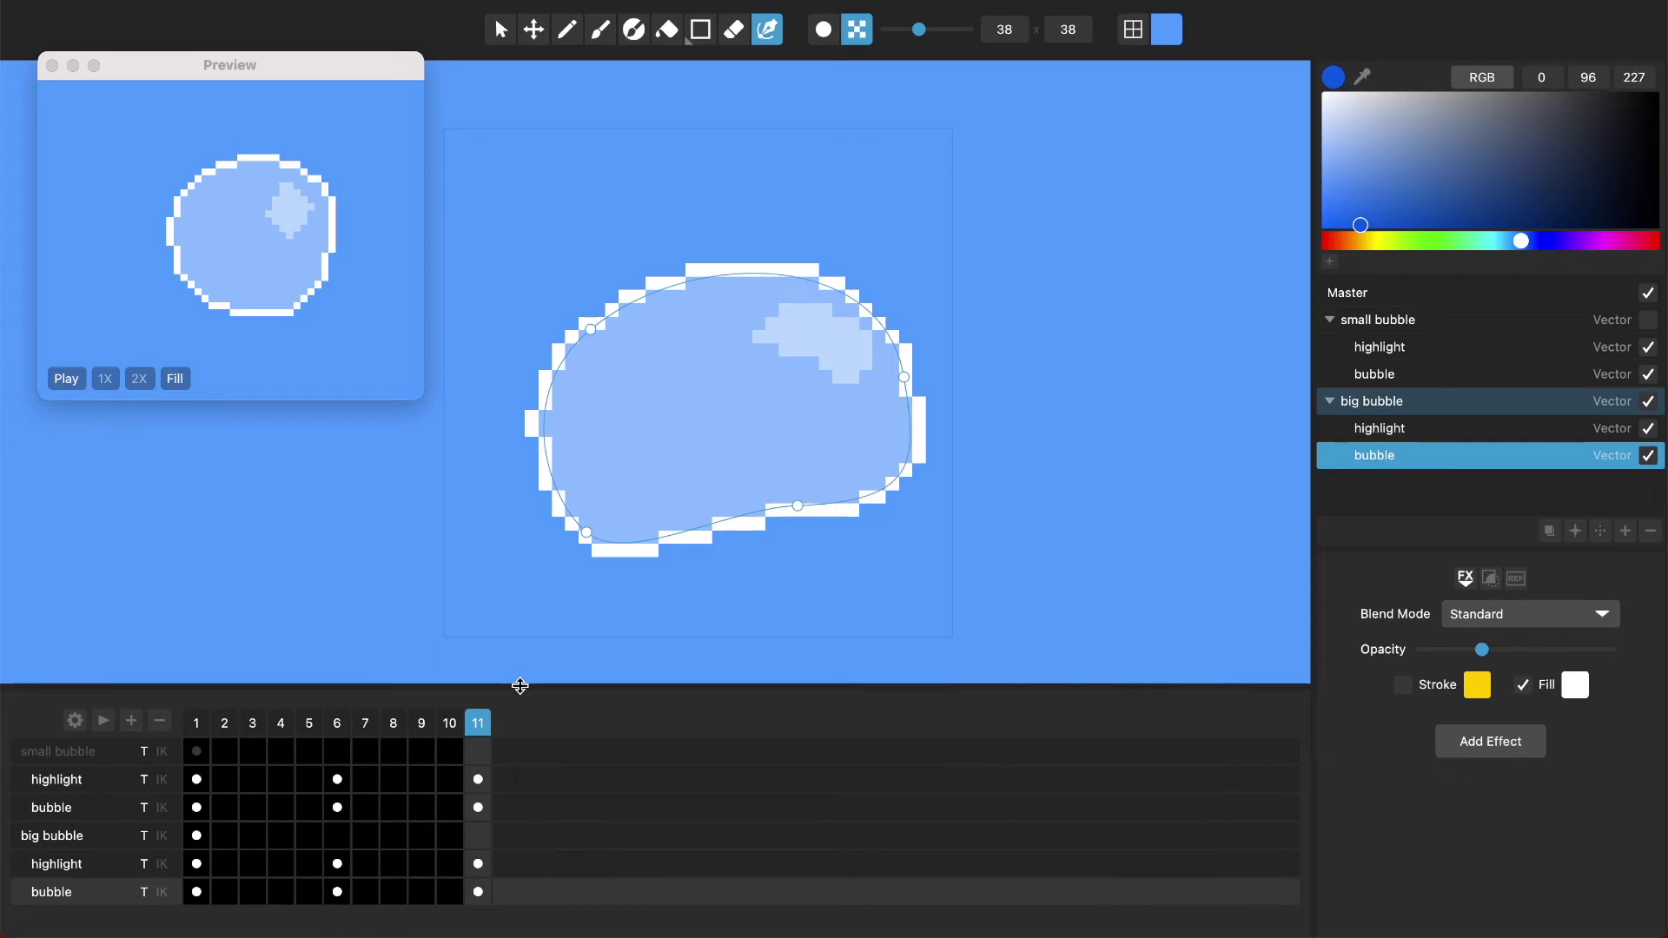
pyautogui.click(224, 894)
pyautogui.click(252, 897)
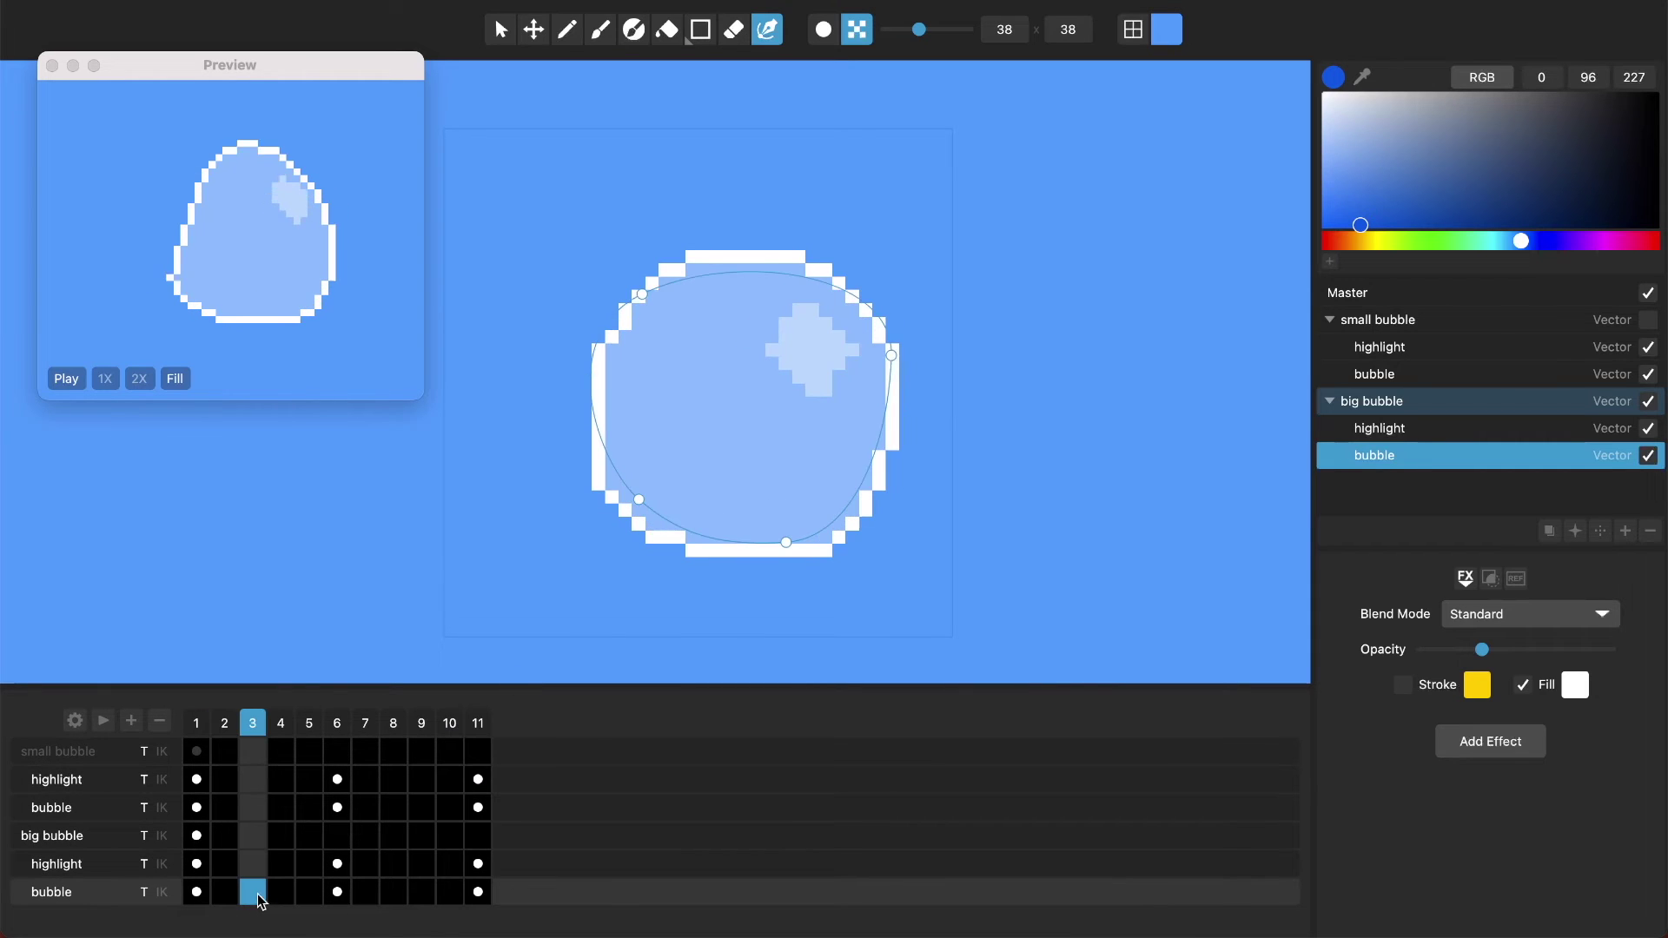
pyautogui.click(280, 899)
pyautogui.click(307, 900)
pyautogui.click(364, 898)
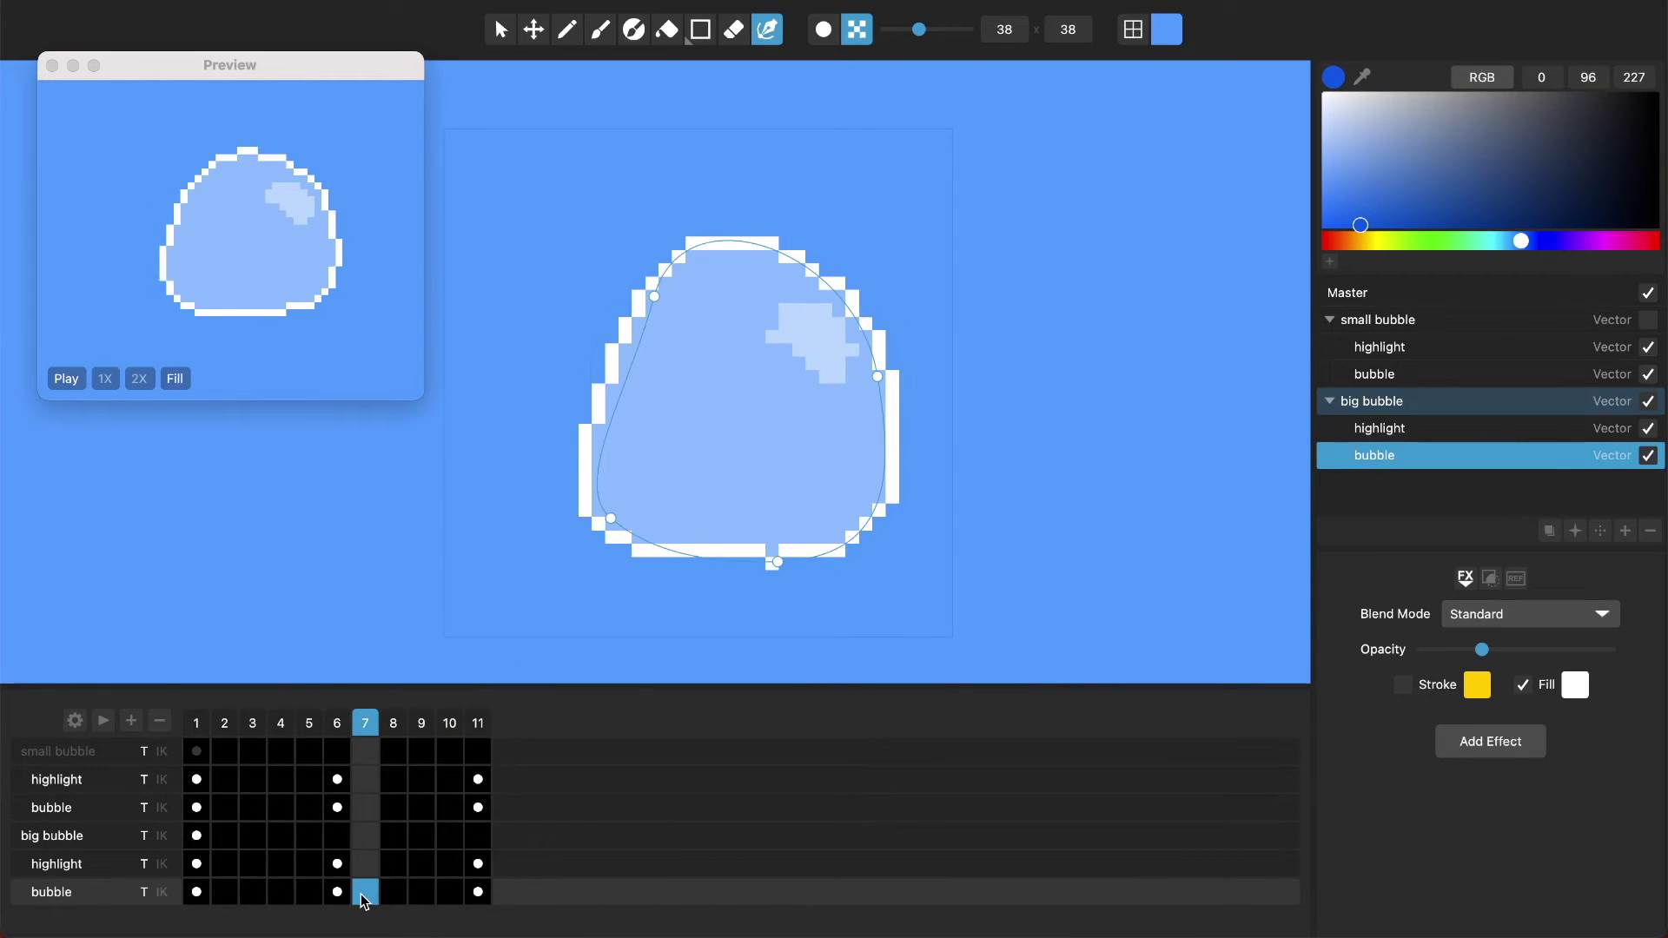
pyautogui.click(449, 894)
pyautogui.click(481, 722)
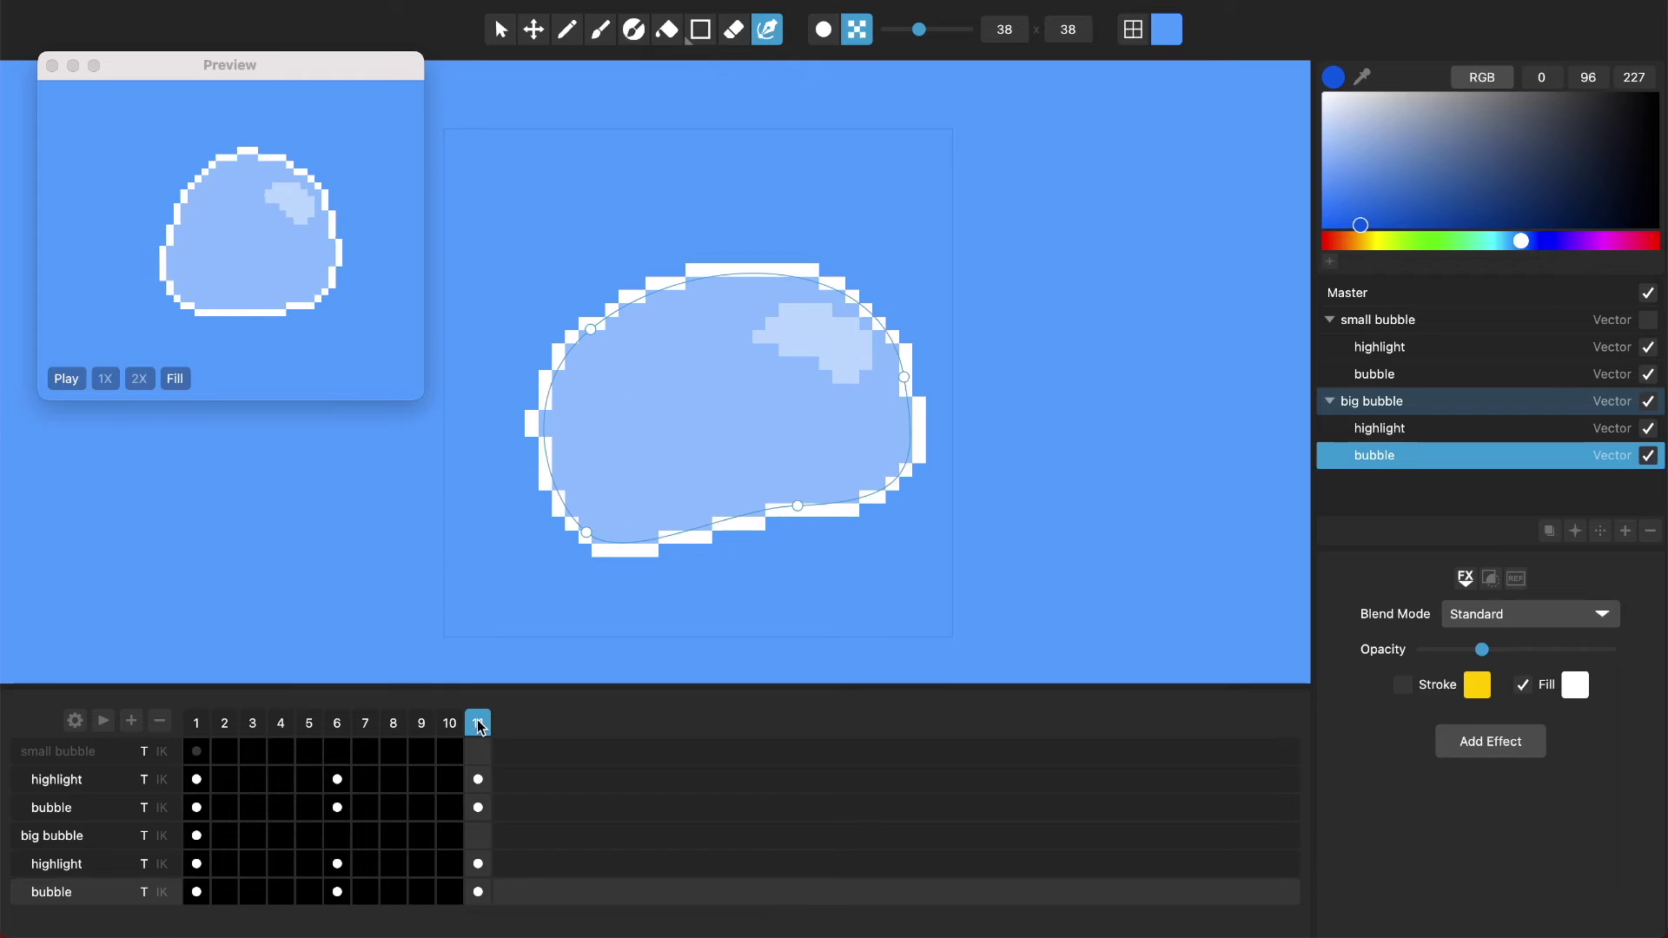
# - Delete frame 4 via Delete Frame and insert a fresh frame to keep 11 frames
pyautogui.click(337, 723)
pyautogui.click(281, 723)
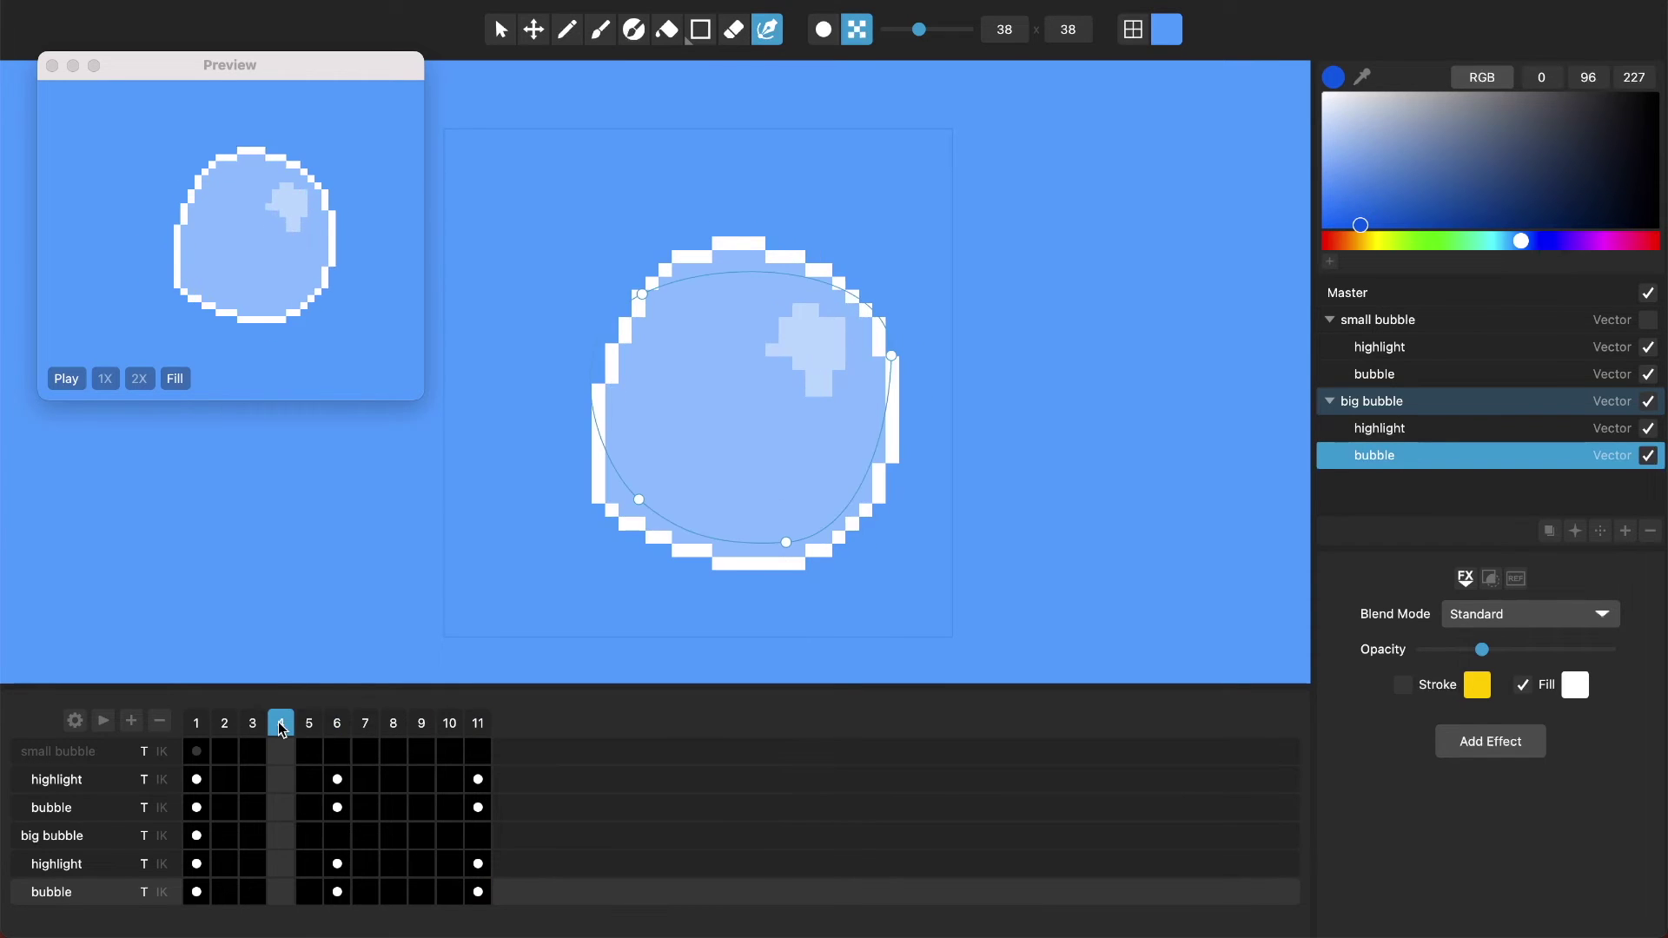
pyautogui.rightClick(281, 727)
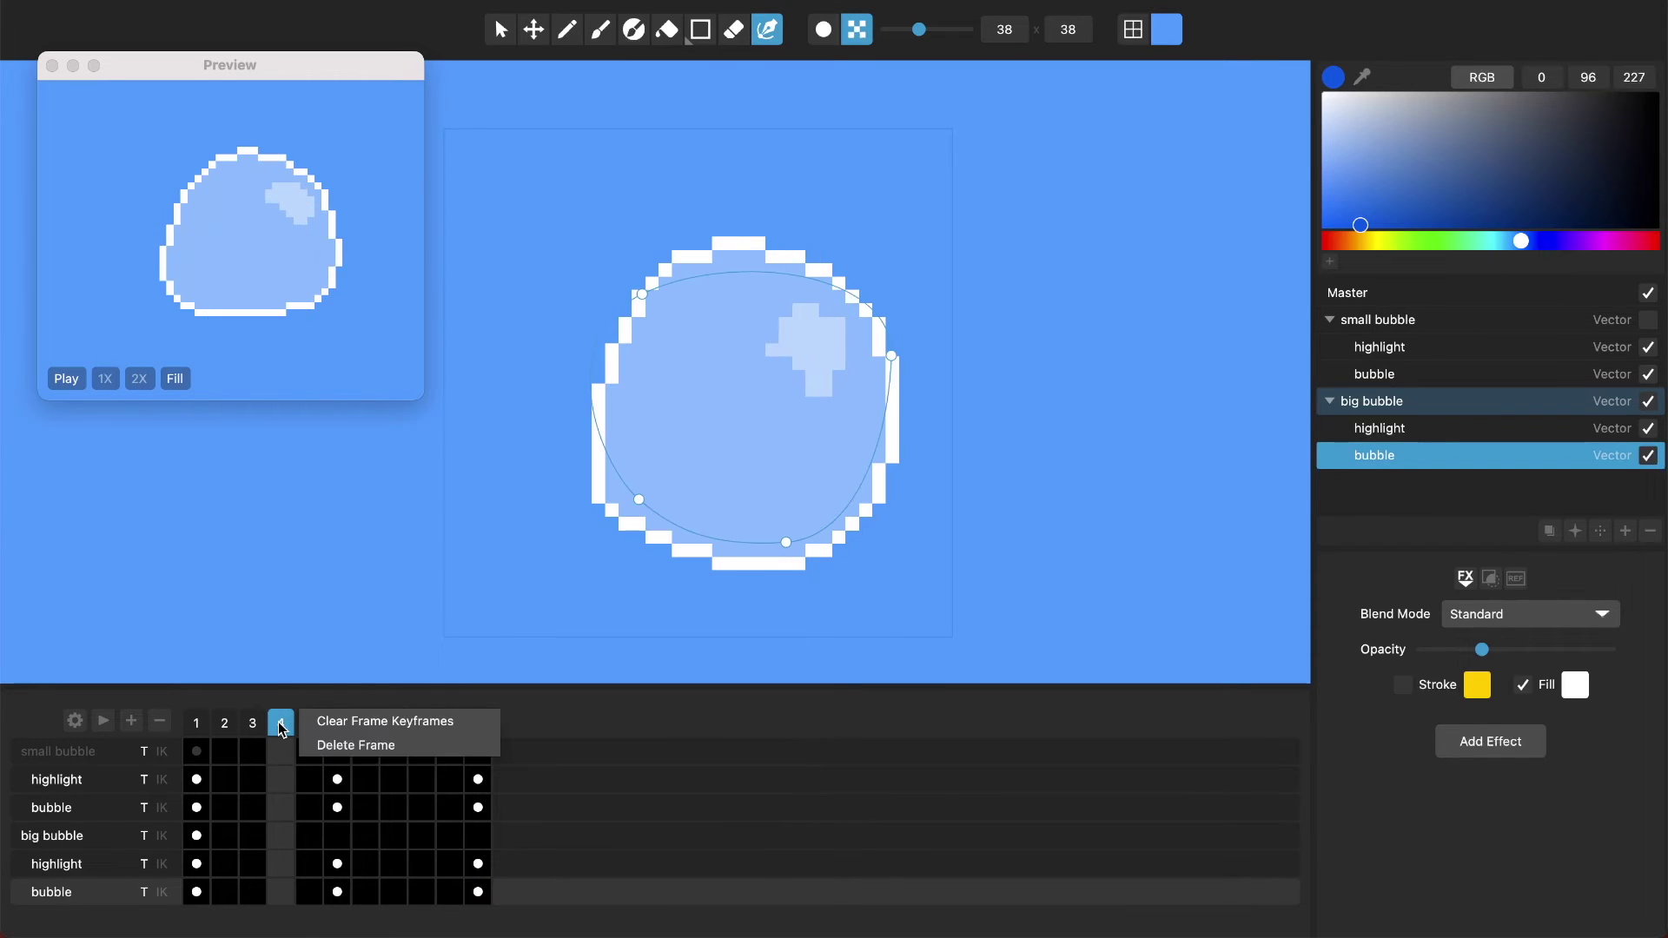
pyautogui.click(319, 749)
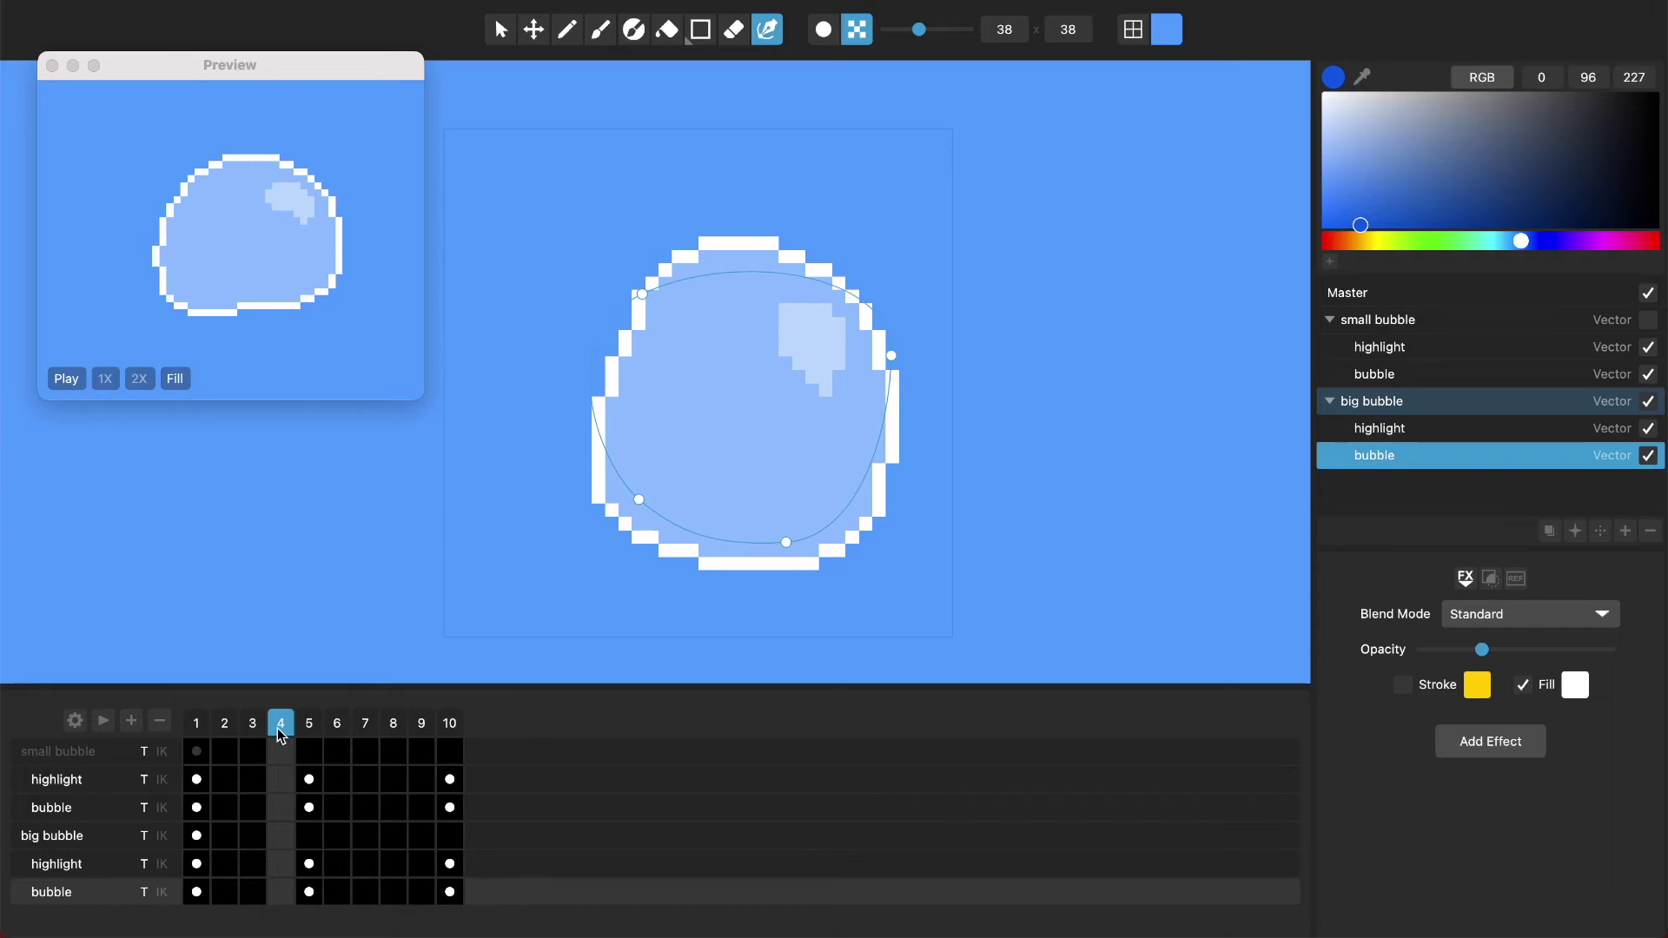
pyautogui.click(131, 721)
# - Append empty frames after frame 11 to reach 17 frames, then play from frame 11
pyautogui.click(477, 722)
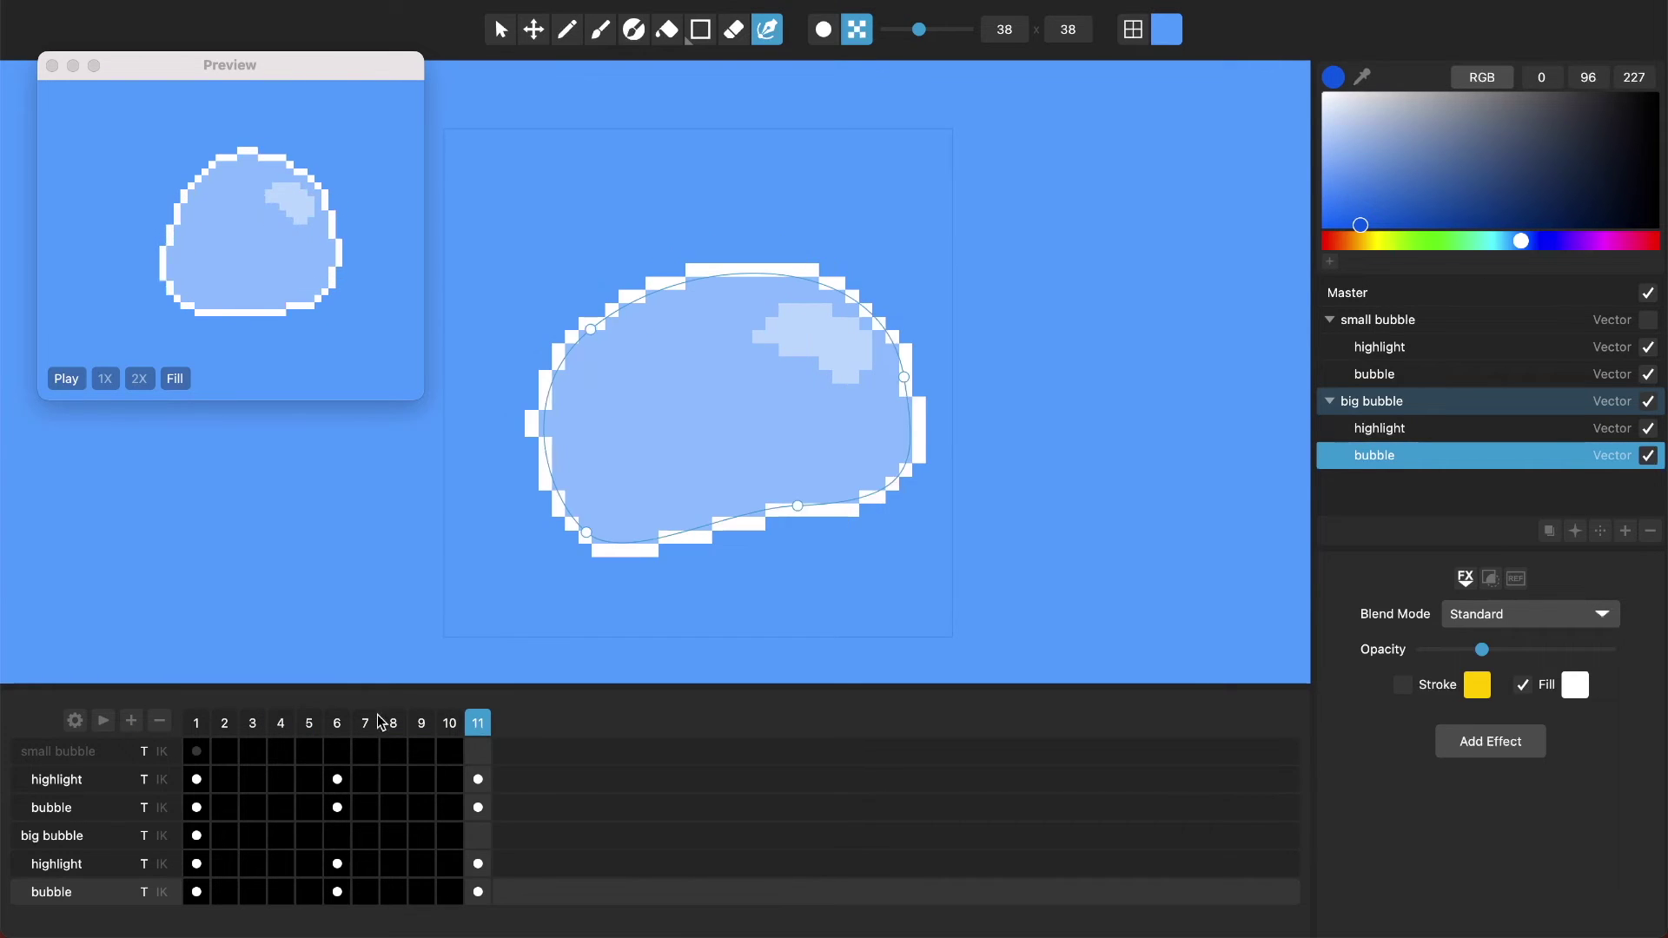
pyautogui.click(132, 721)
pyautogui.click(132, 721)
pyautogui.click(132, 721)
pyautogui.click(131, 721)
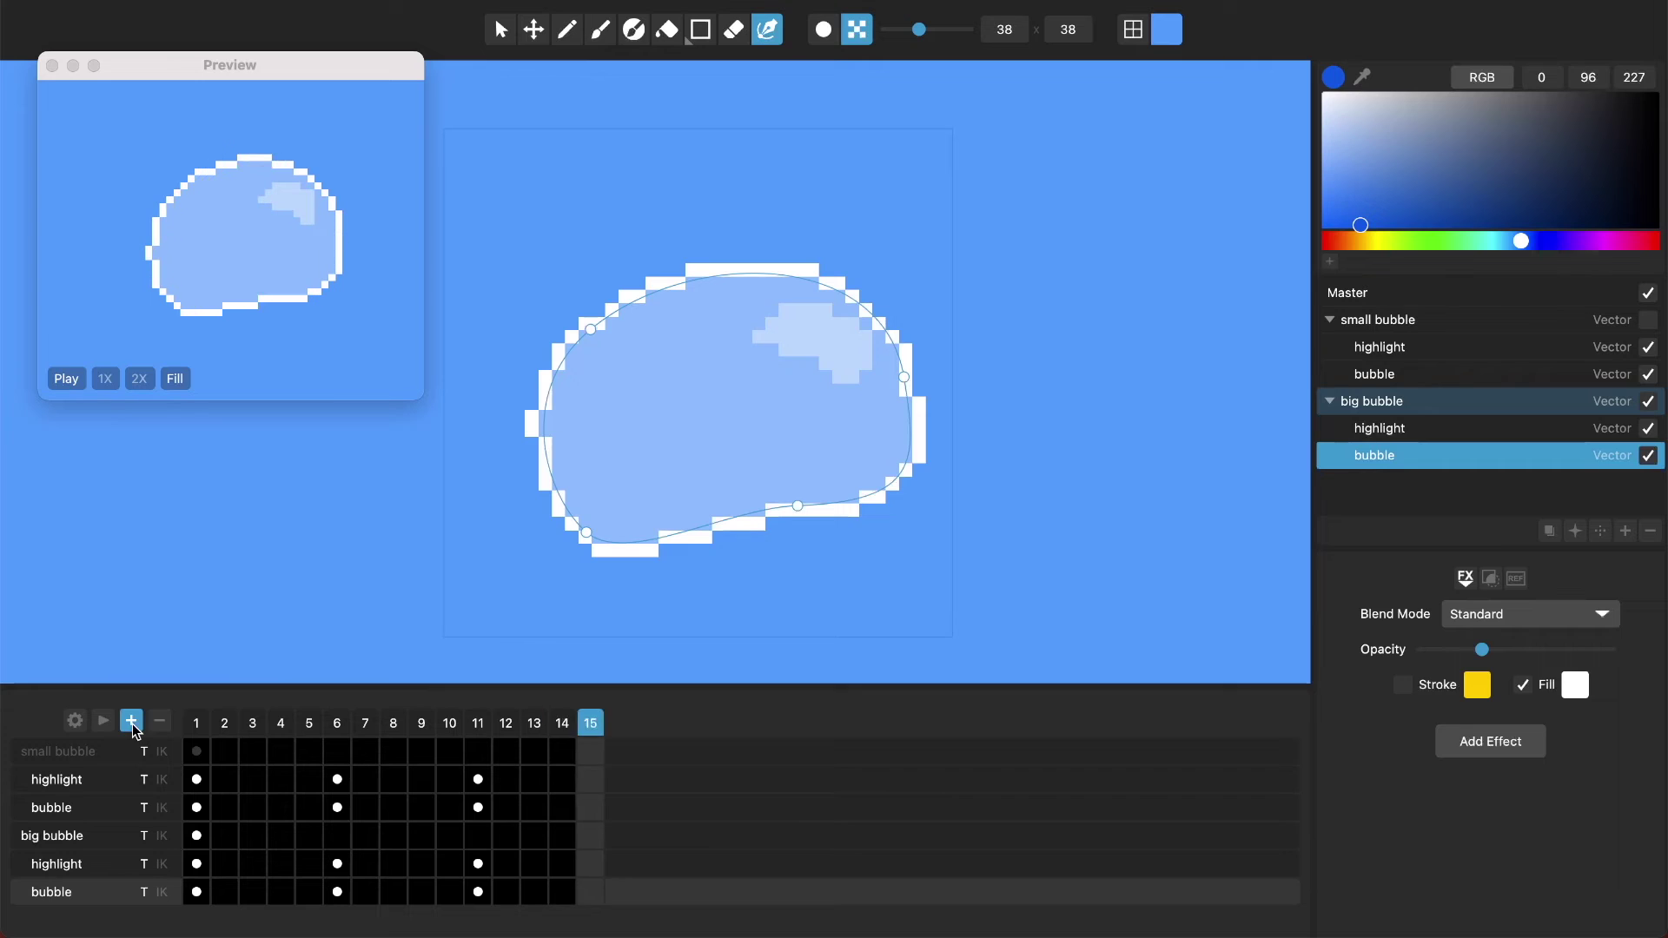
pyautogui.click(131, 721)
pyautogui.click(131, 721)
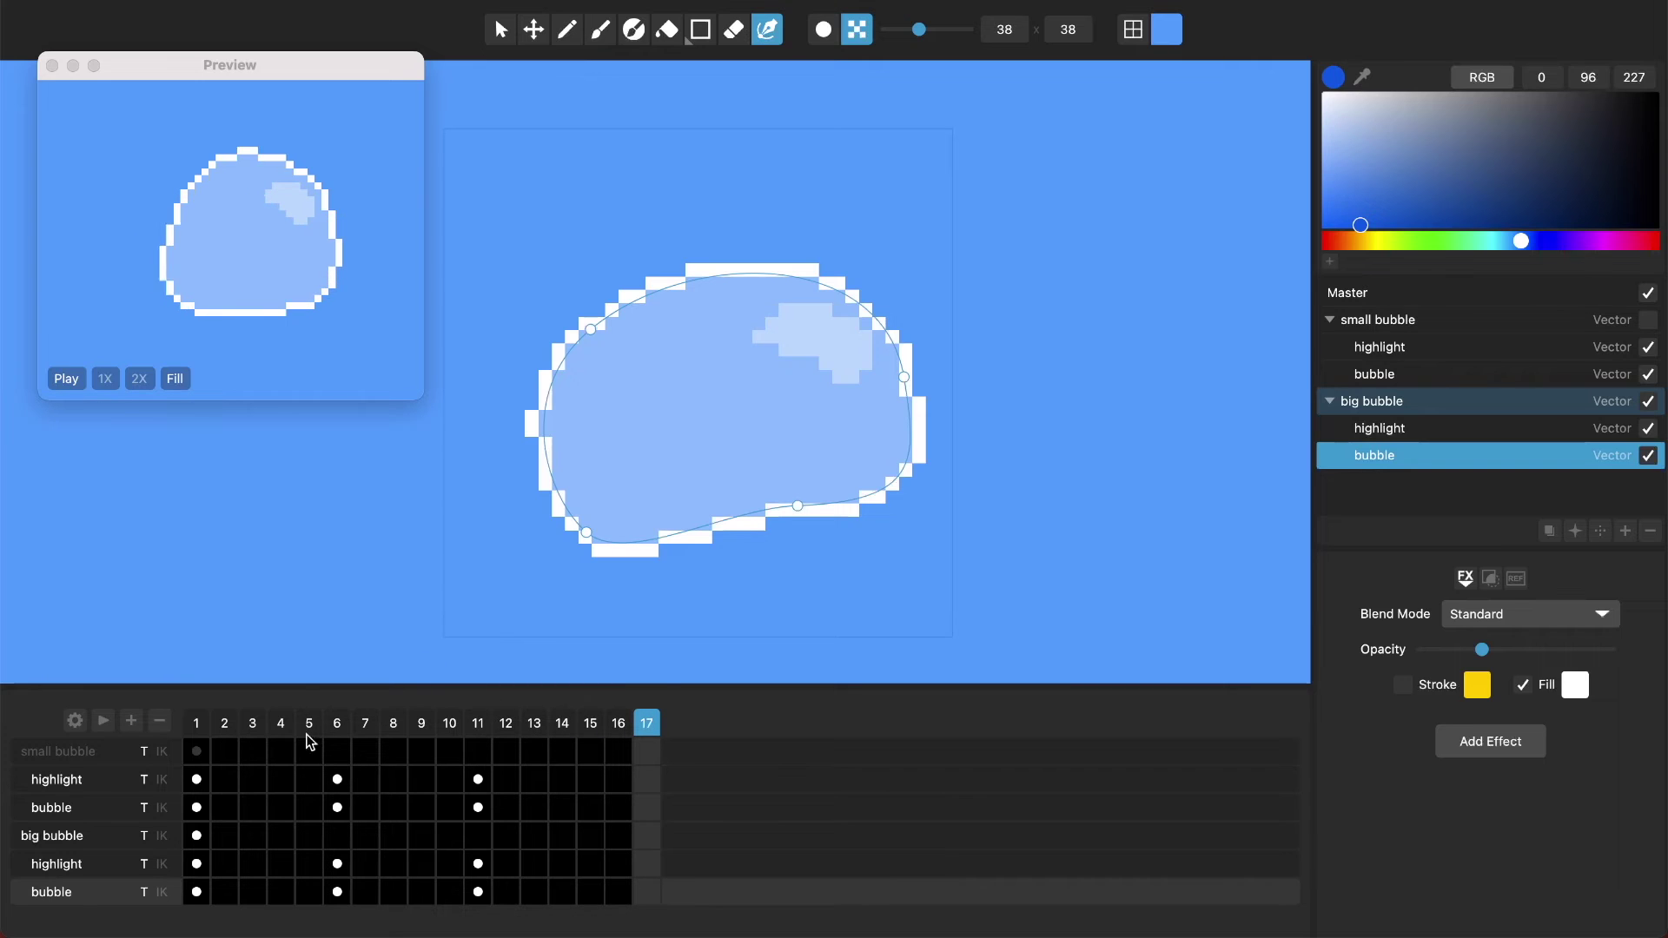
pyautogui.click(487, 726)
pyautogui.press('space')
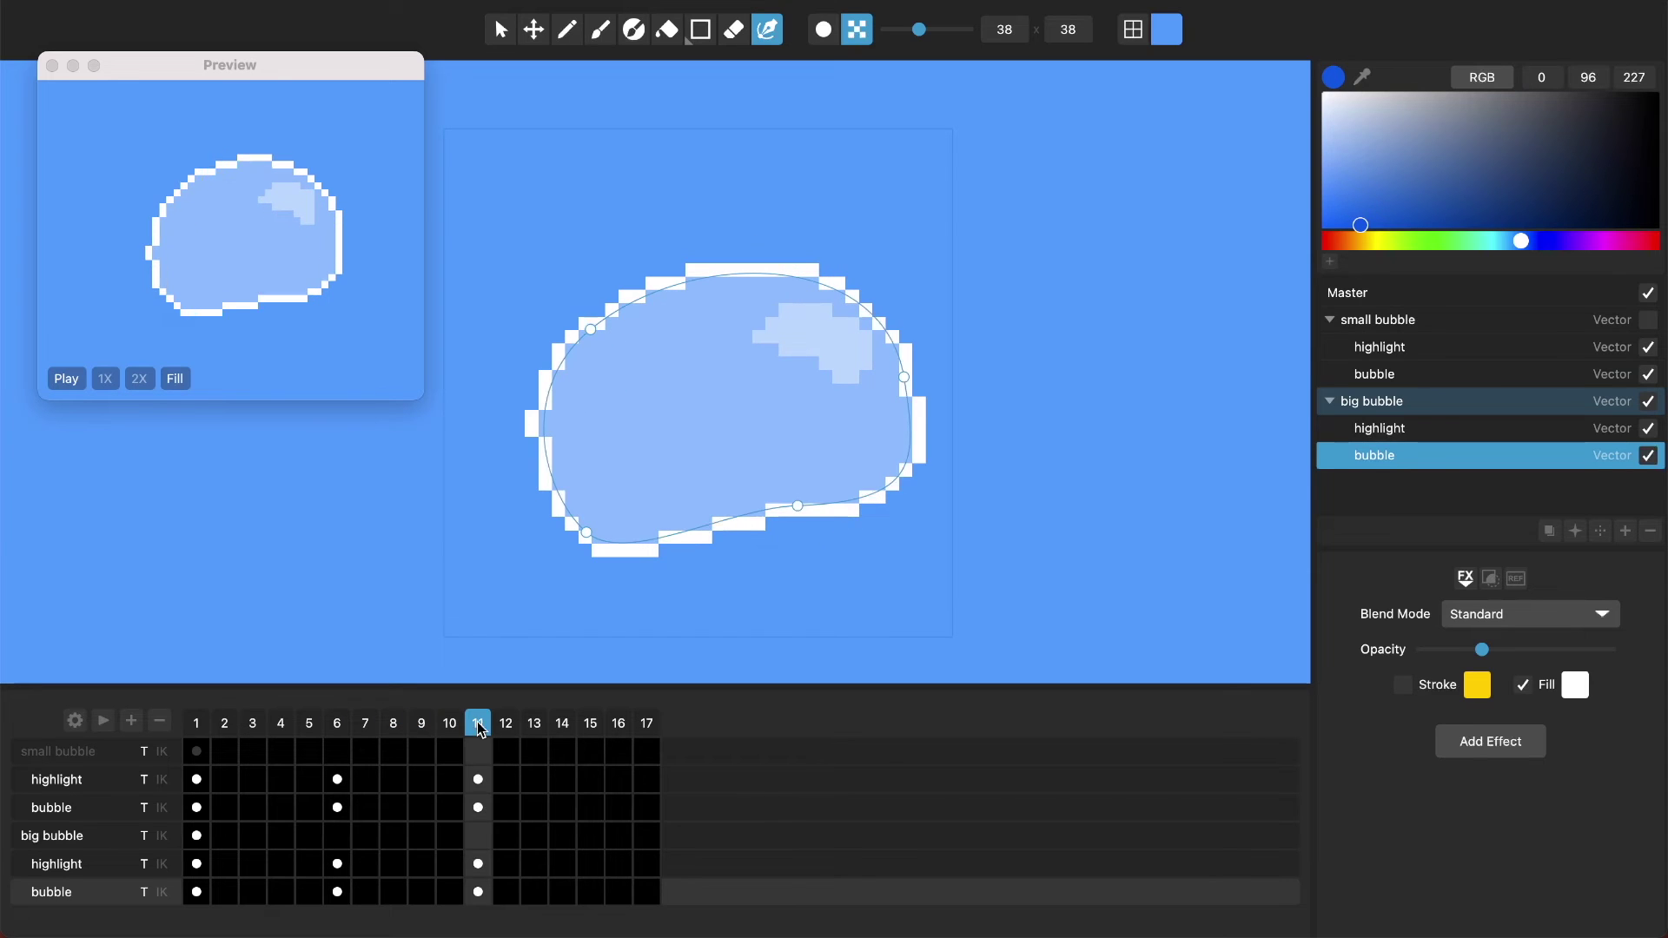
# - Copy the small bubble highlight's frame 1 keyframe and select its frame 17
pyautogui.click(204, 786)
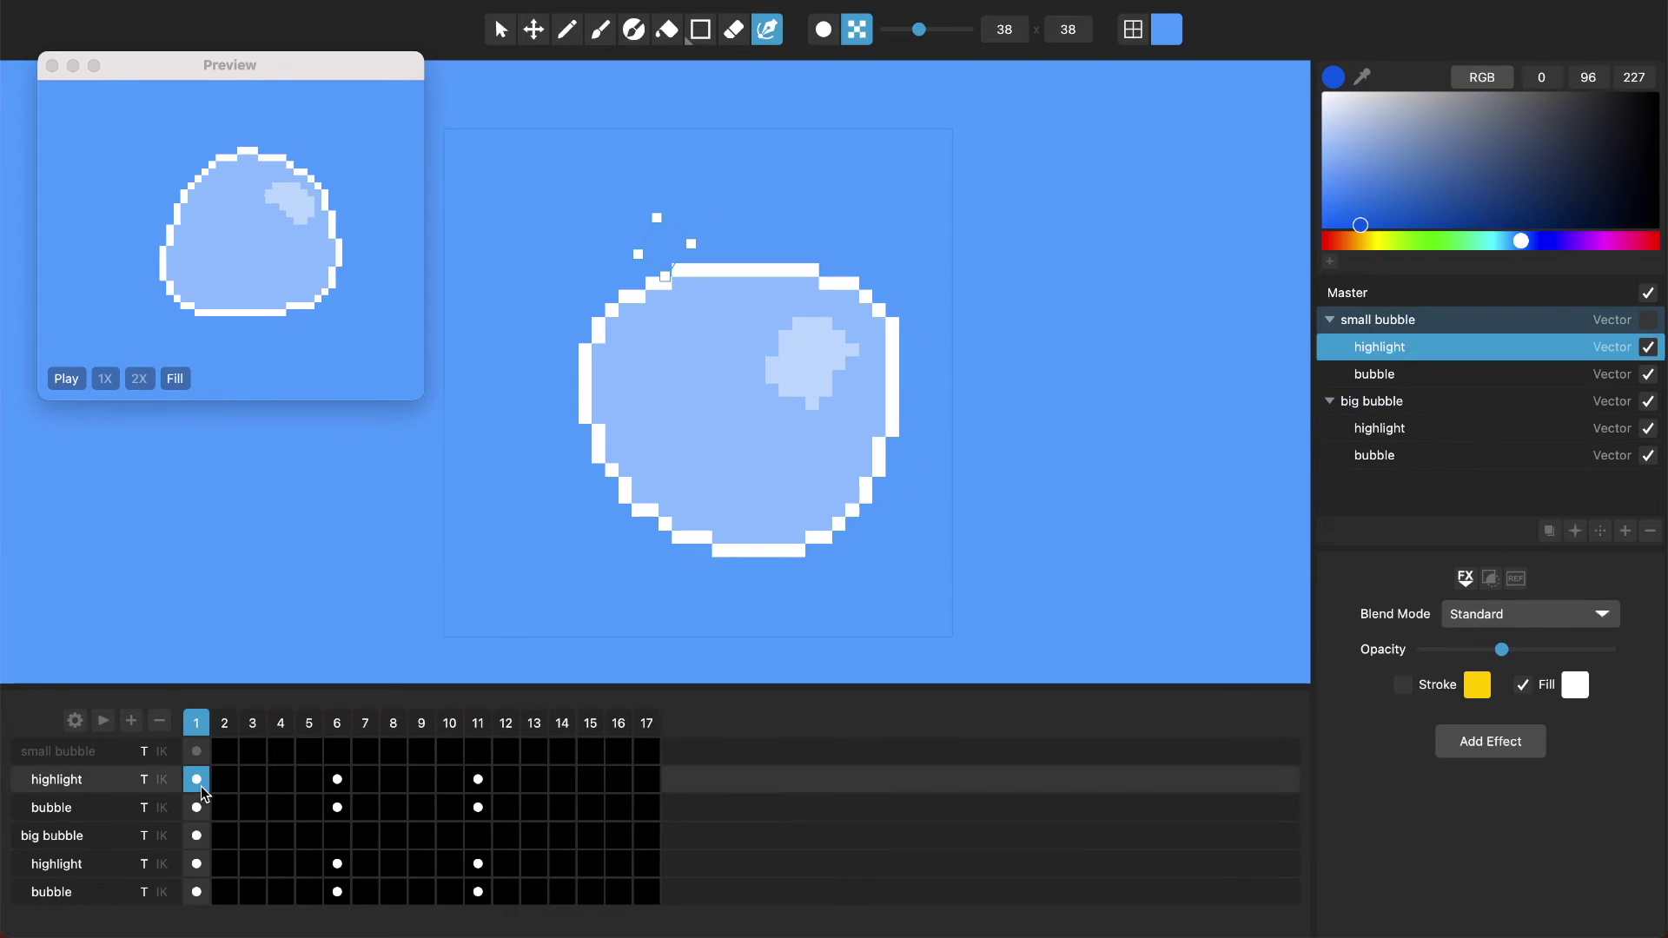
pyautogui.rightClick(213, 778)
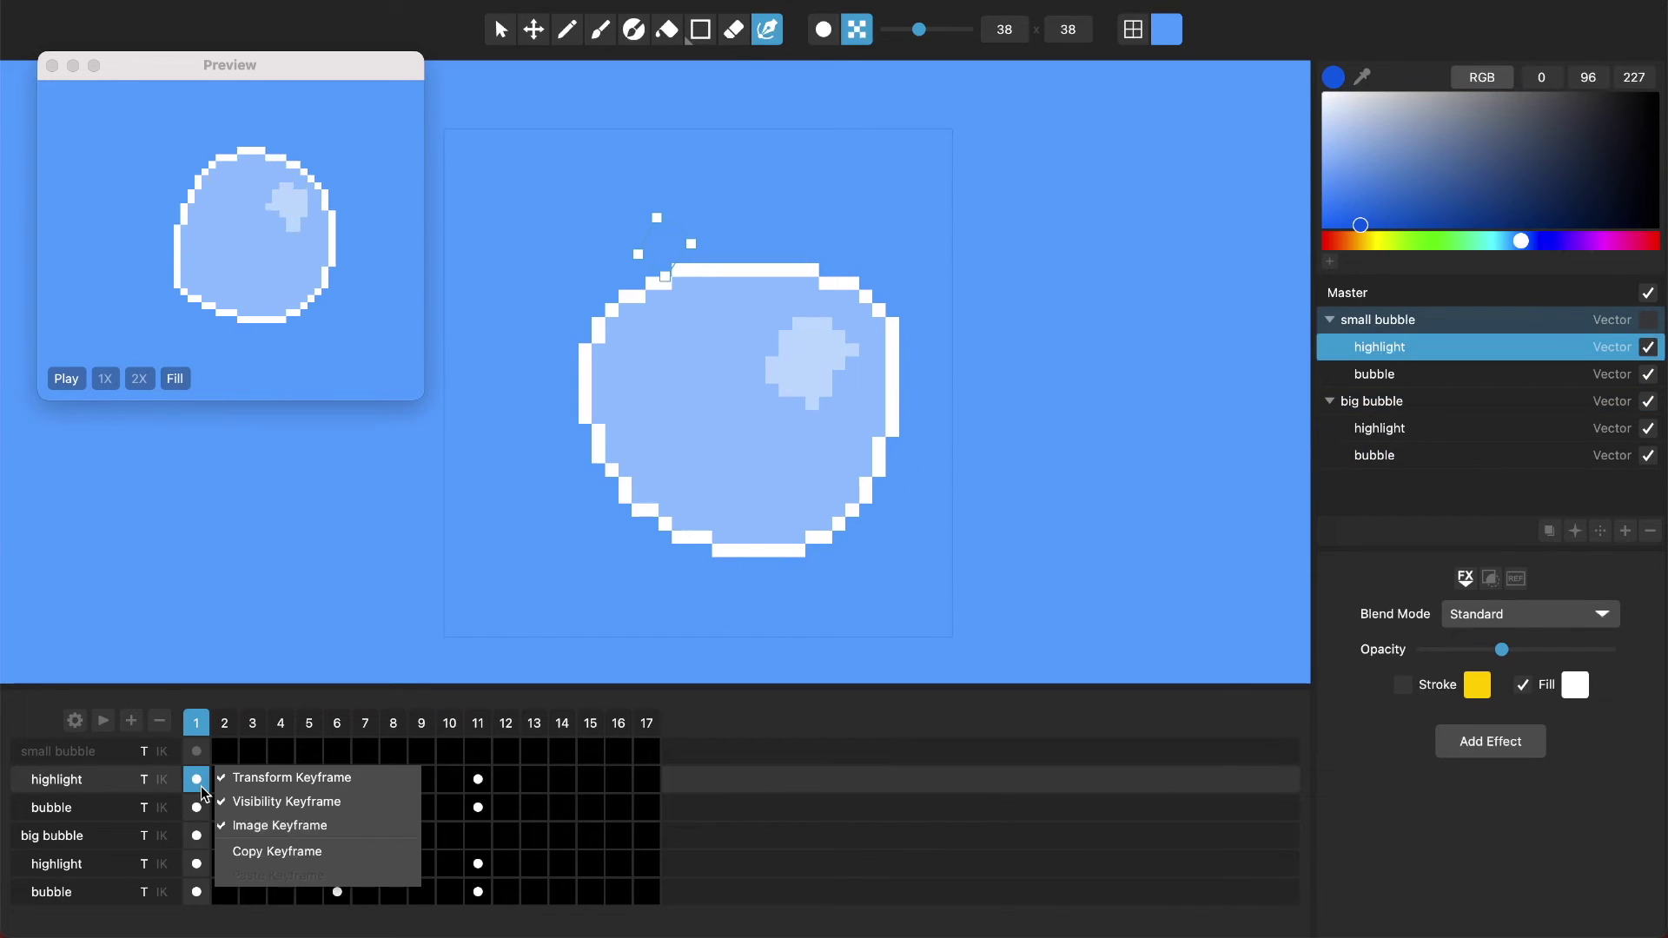
pyautogui.click(259, 852)
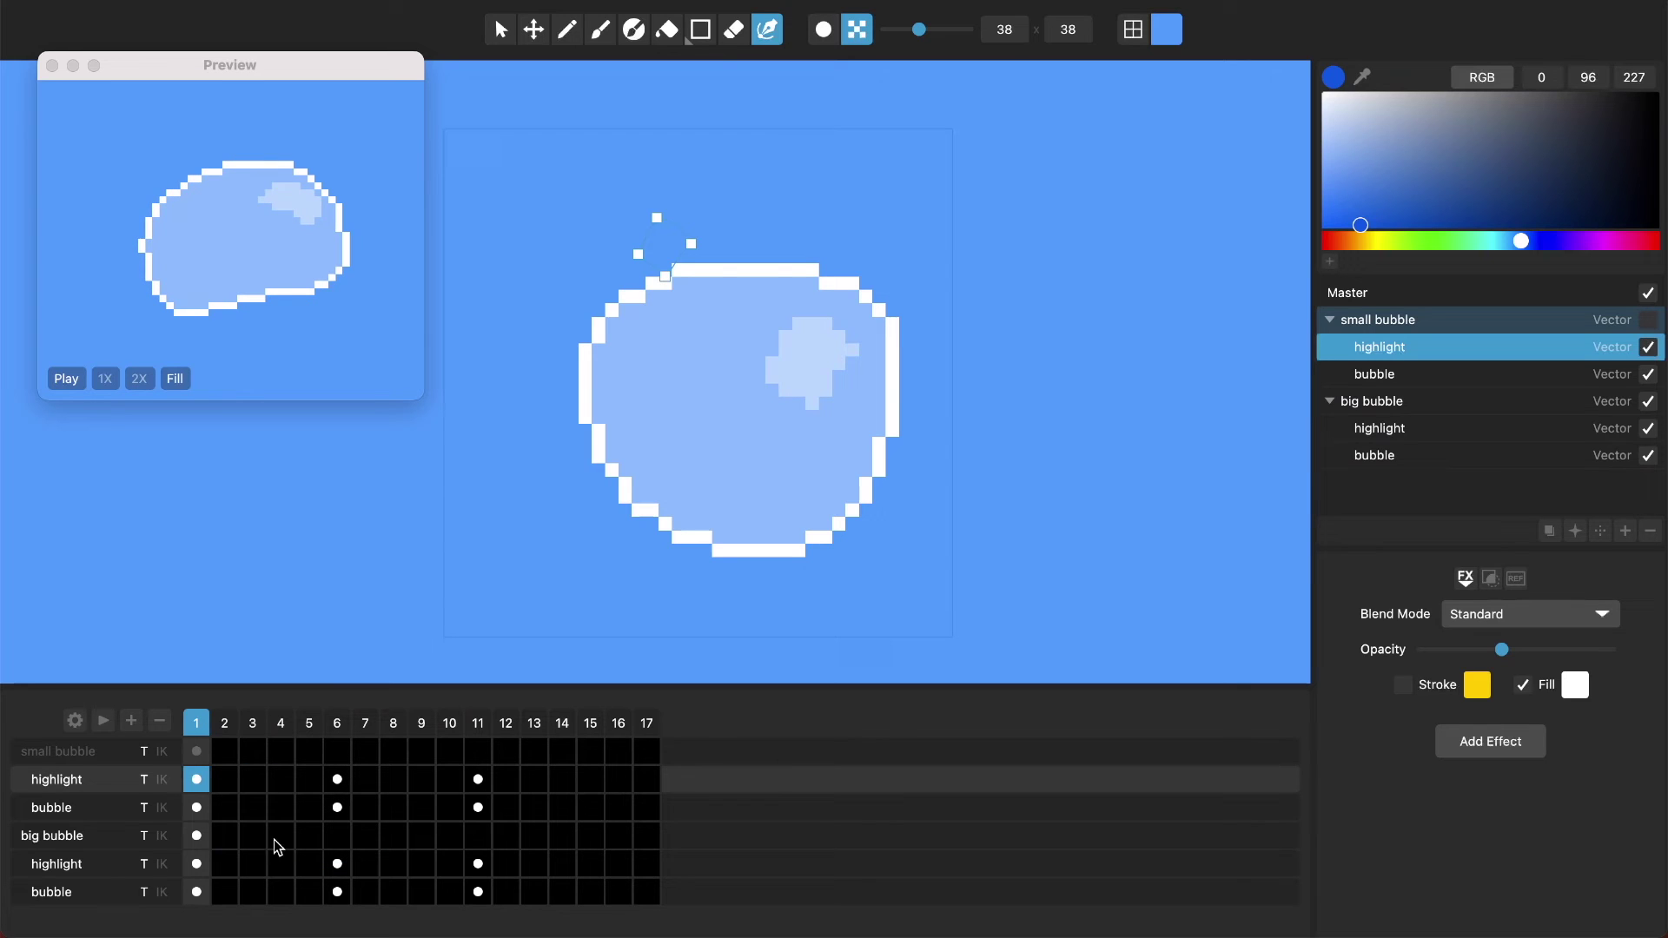
pyautogui.click(642, 777)
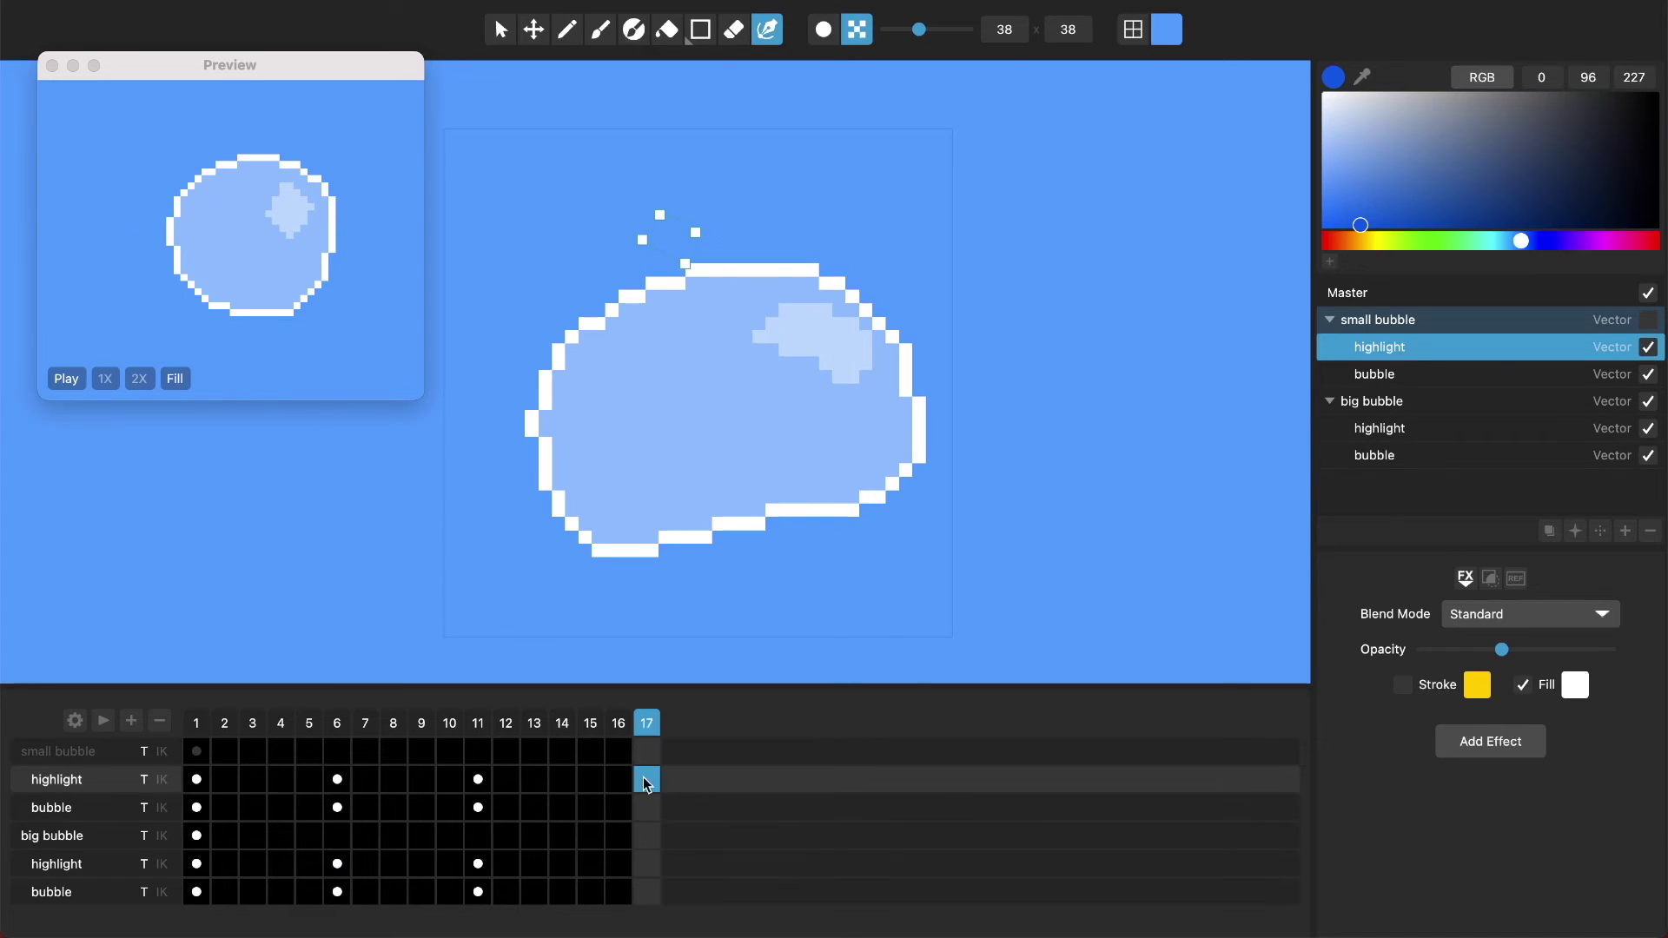
# - Copy the big bubble's frame 1 keyframe and paste it onto frame 17
pyautogui.click(197, 836)
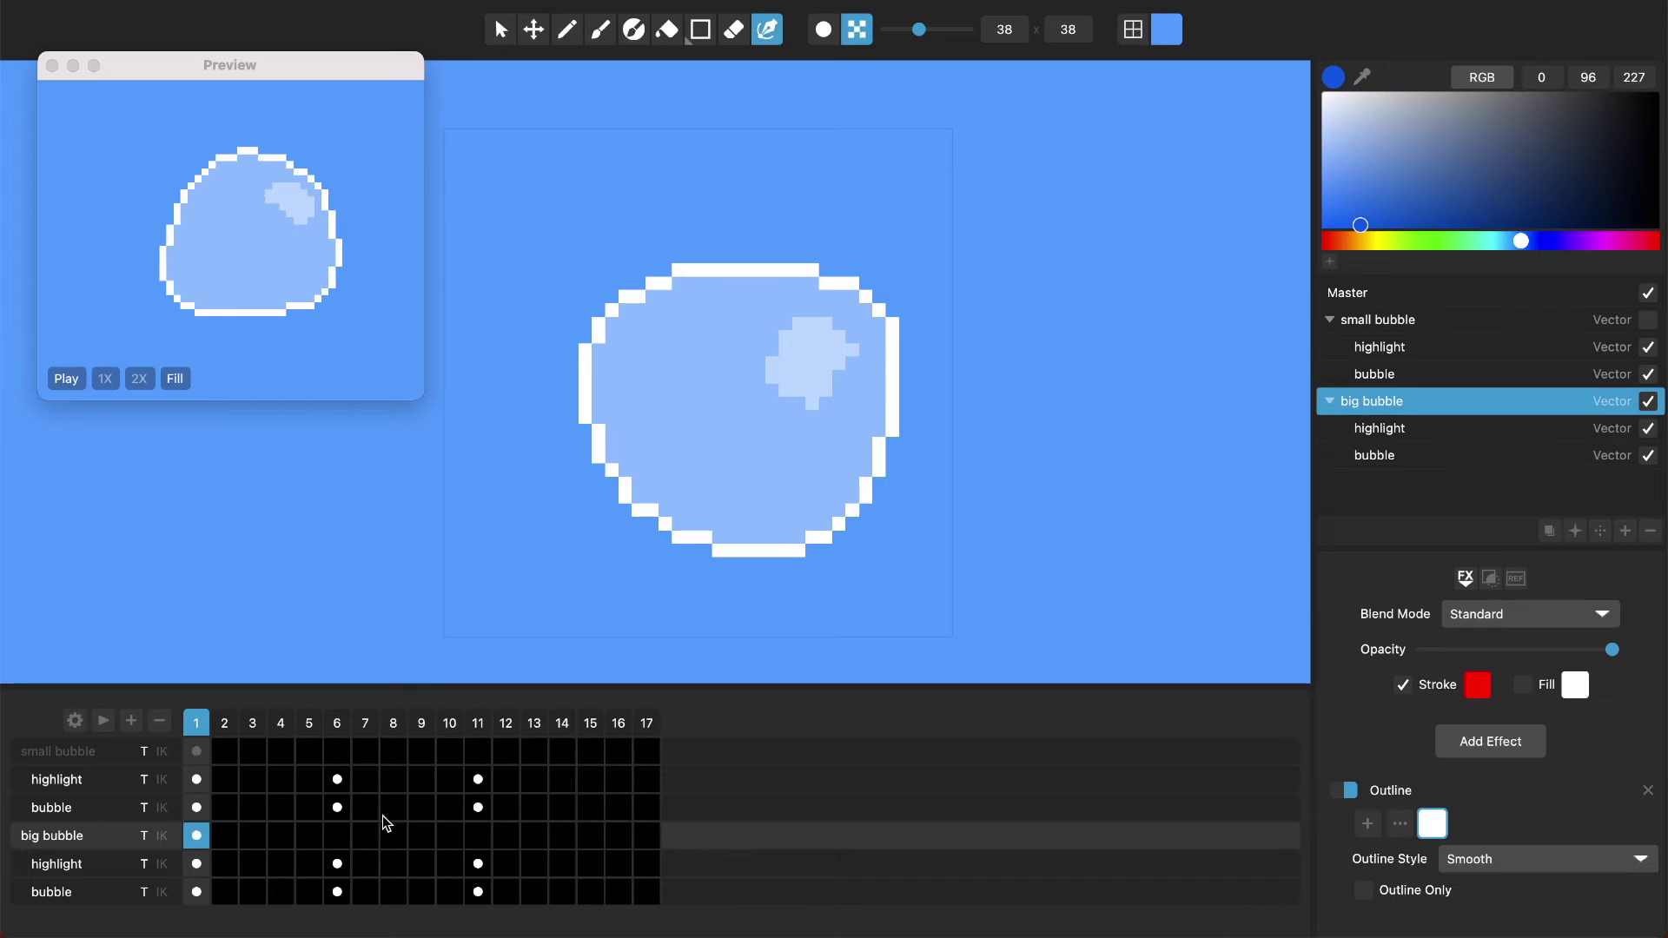
pyautogui.click(197, 863)
pyautogui.click(197, 893)
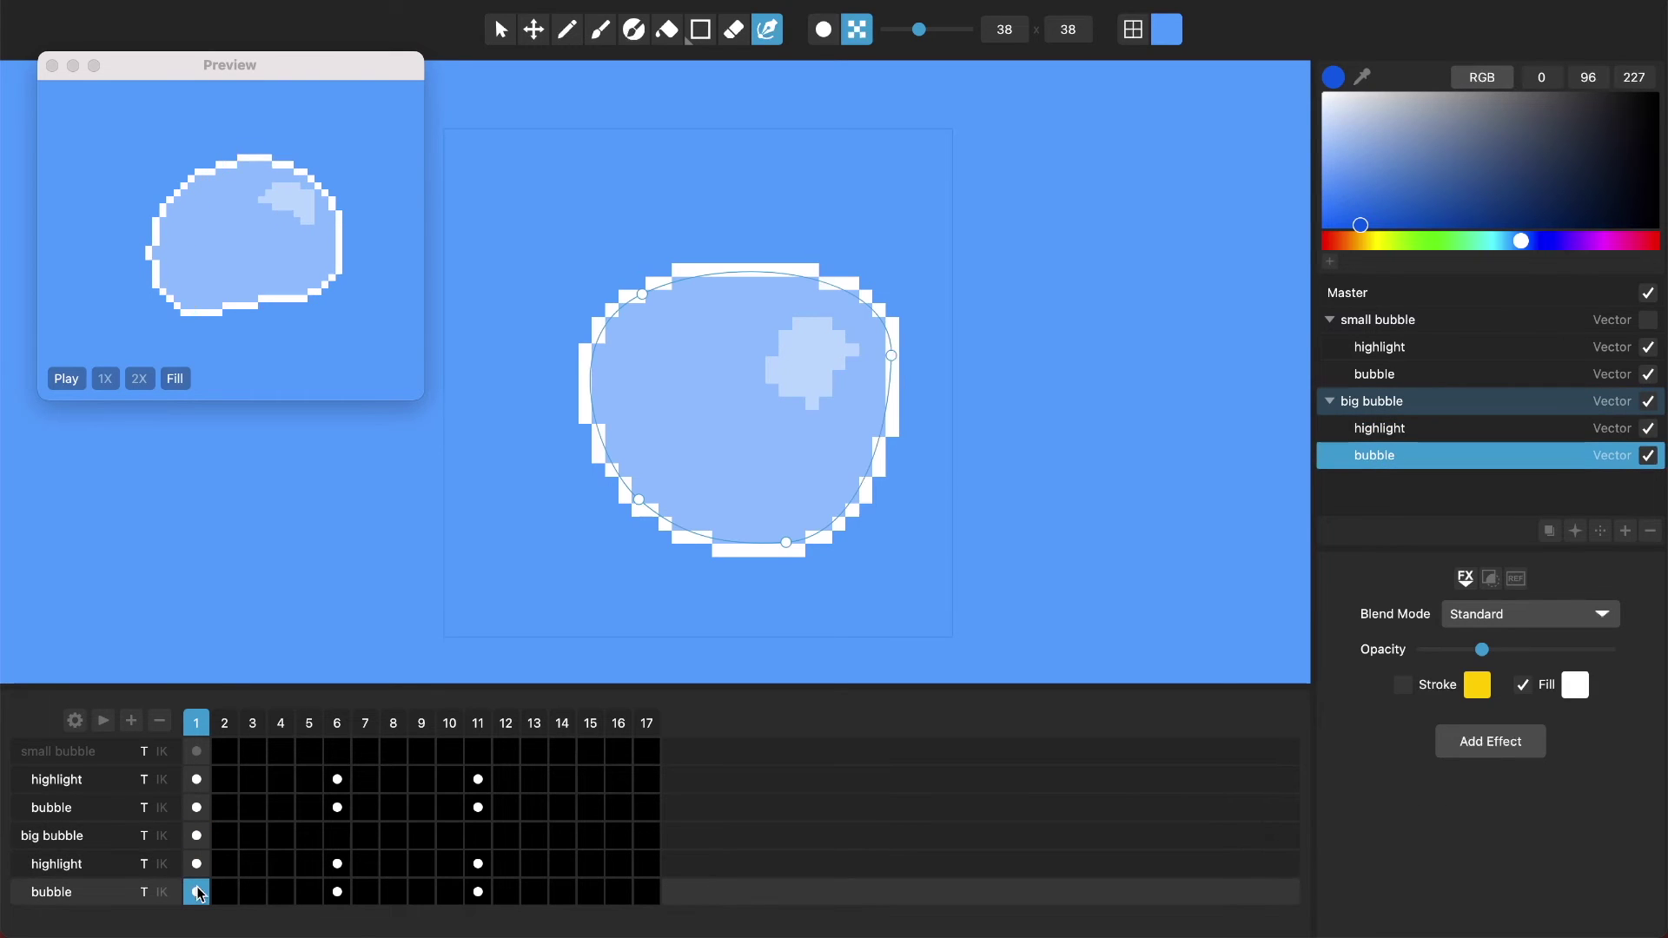
pyautogui.rightClick(200, 889)
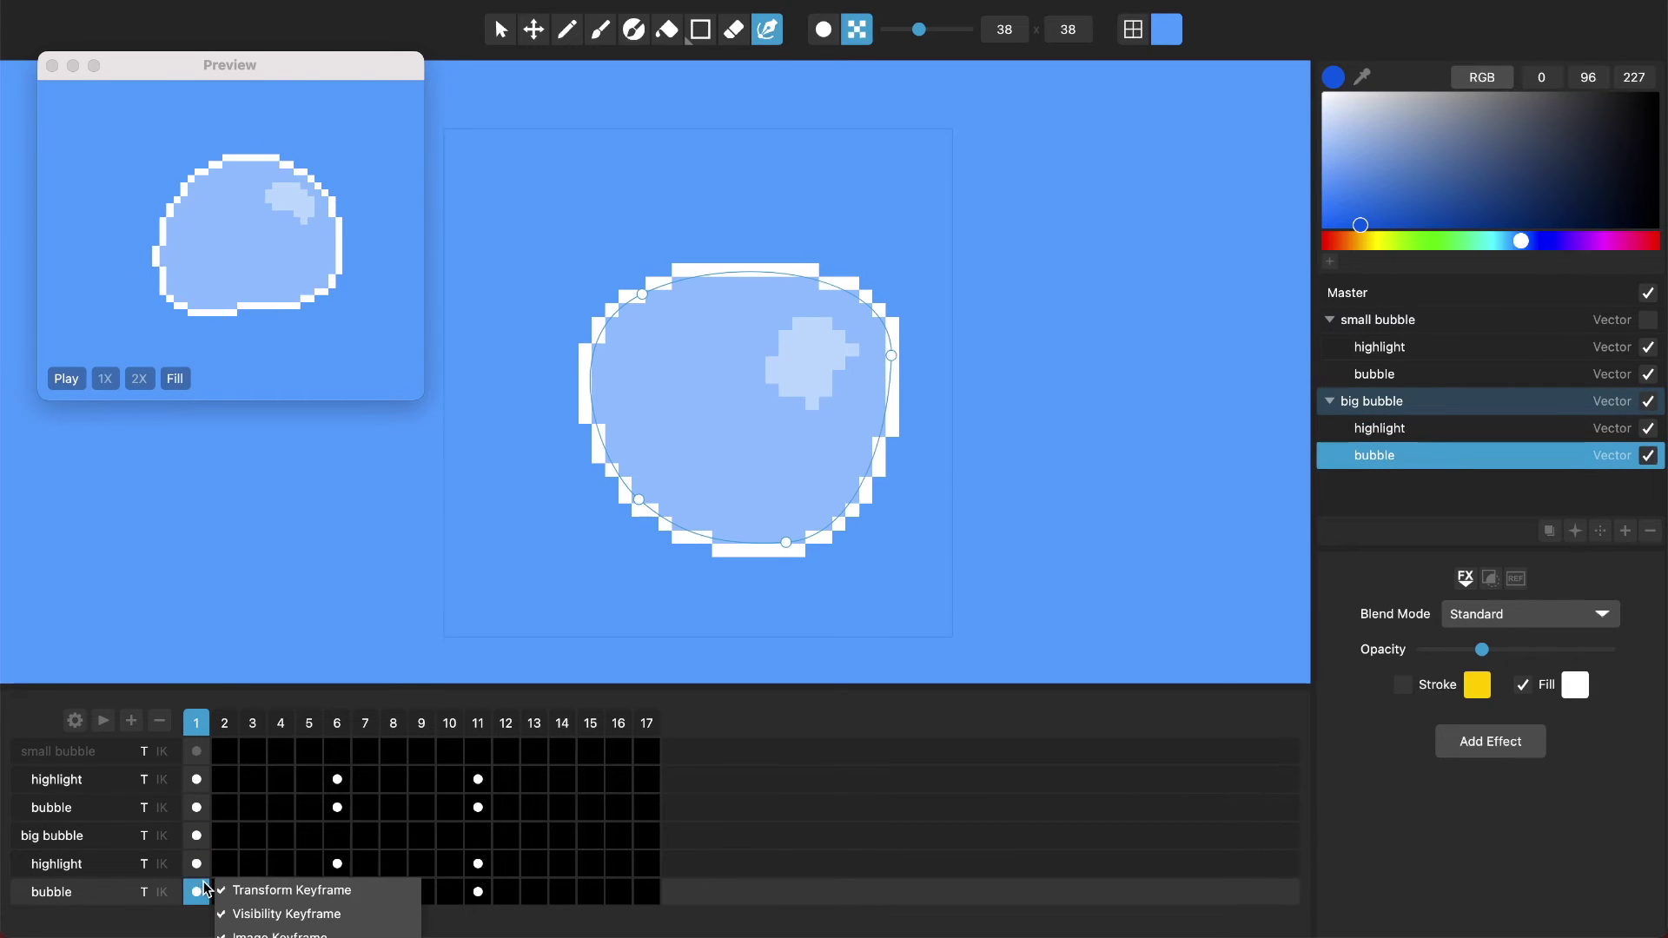
pyautogui.click(313, 887)
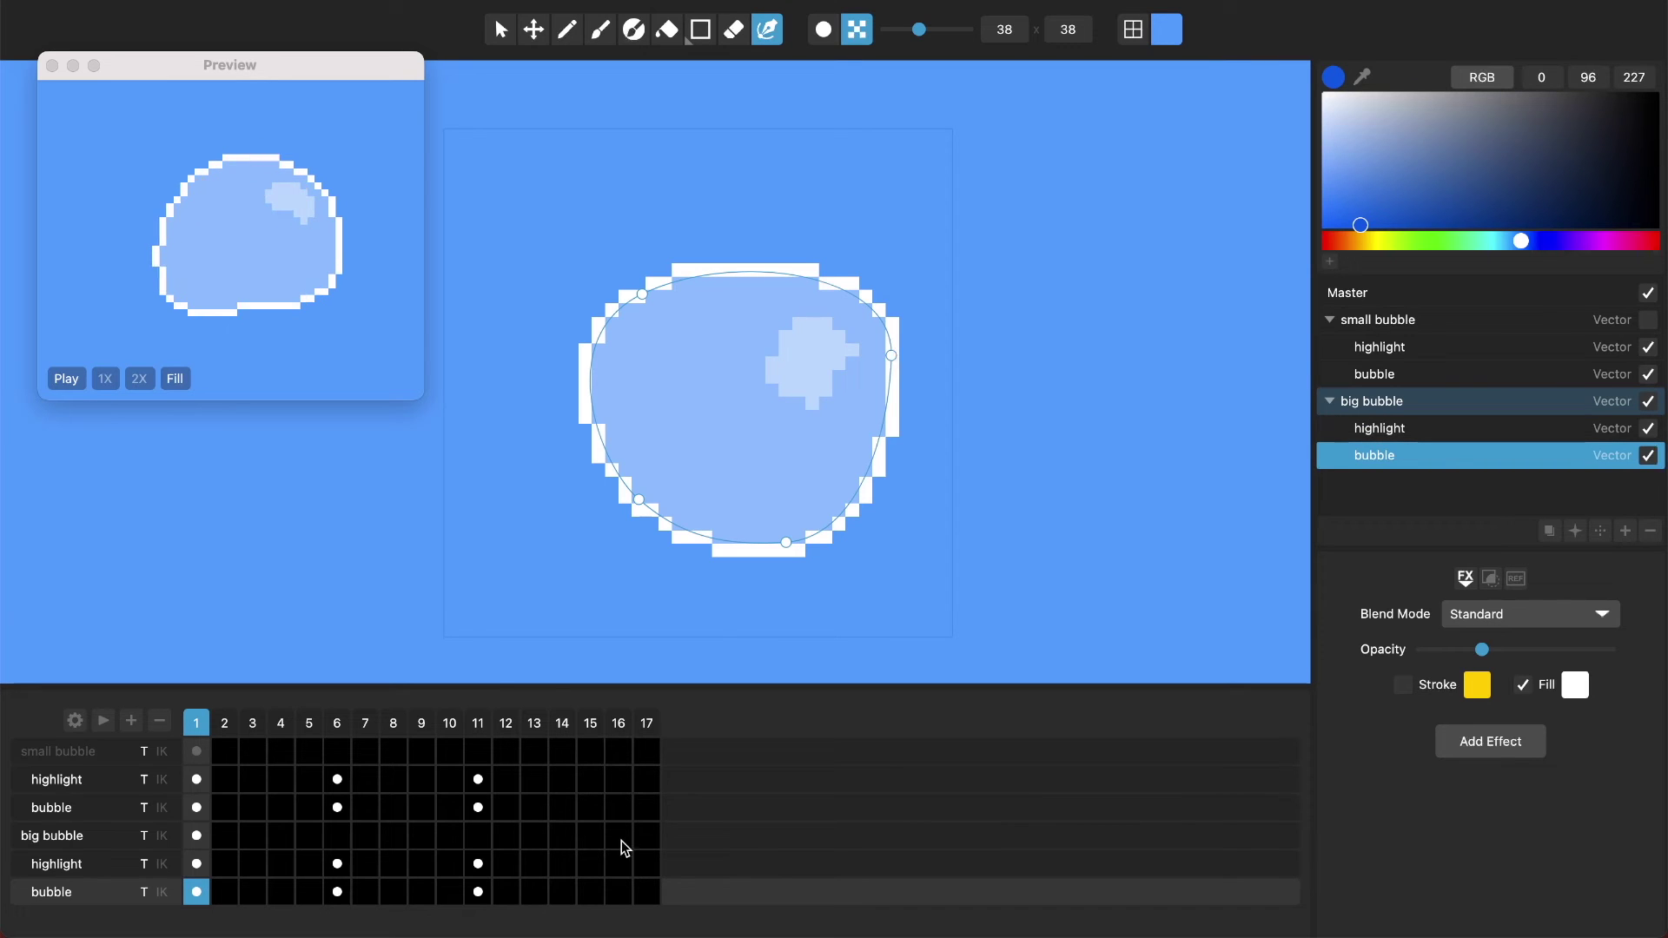
pyautogui.click(652, 885)
pyautogui.rightClick(652, 884)
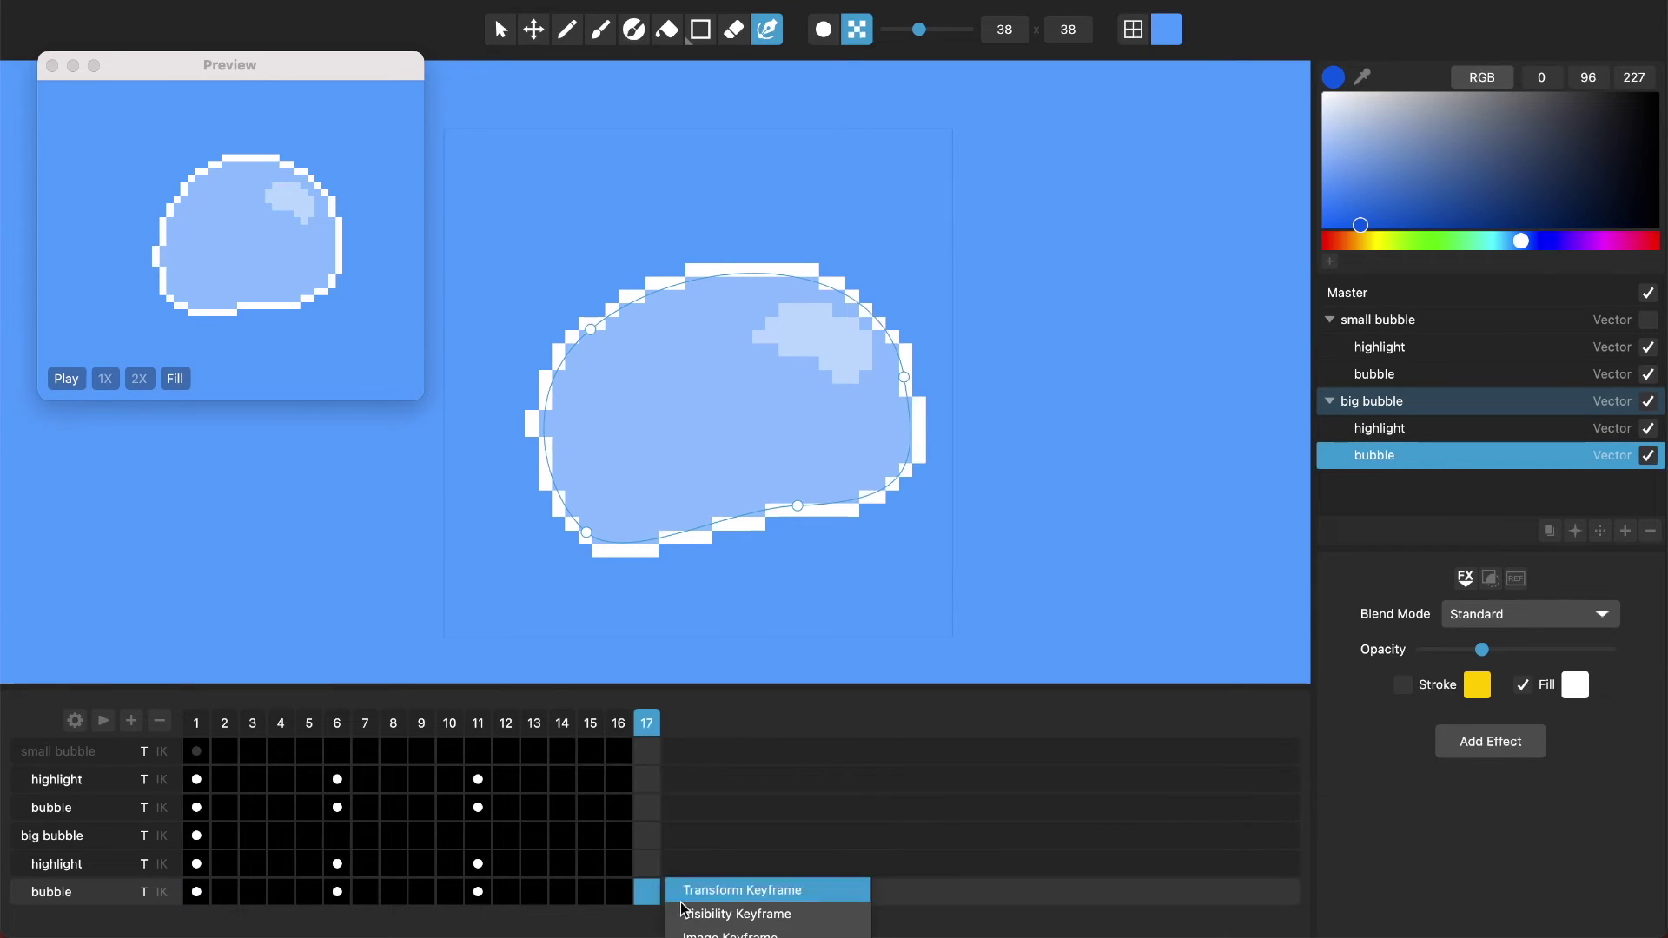
pyautogui.click(742, 890)
# - Compare the bubble's keyframes at frames 1, 17 and 11 to check the morph
pyautogui.press('Left')
pyautogui.press('Left')
pyautogui.press('Left')
pyautogui.press('Left')
pyautogui.press('Left')
pyautogui.press('Left')
pyautogui.press('Left')
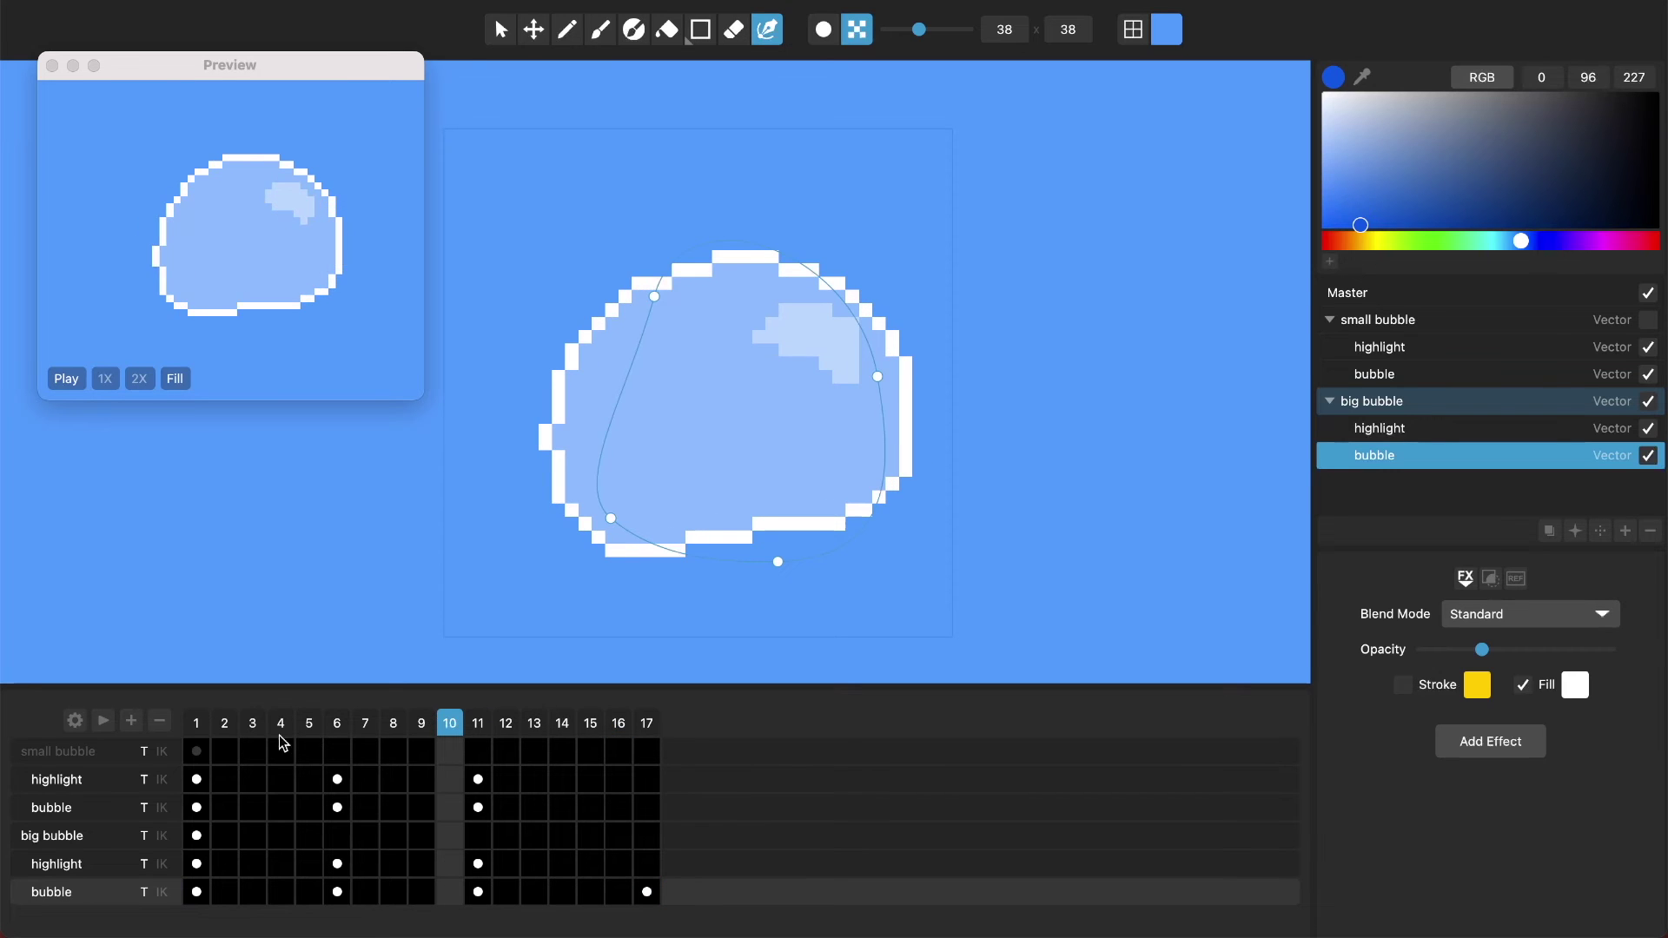
pyautogui.click(205, 725)
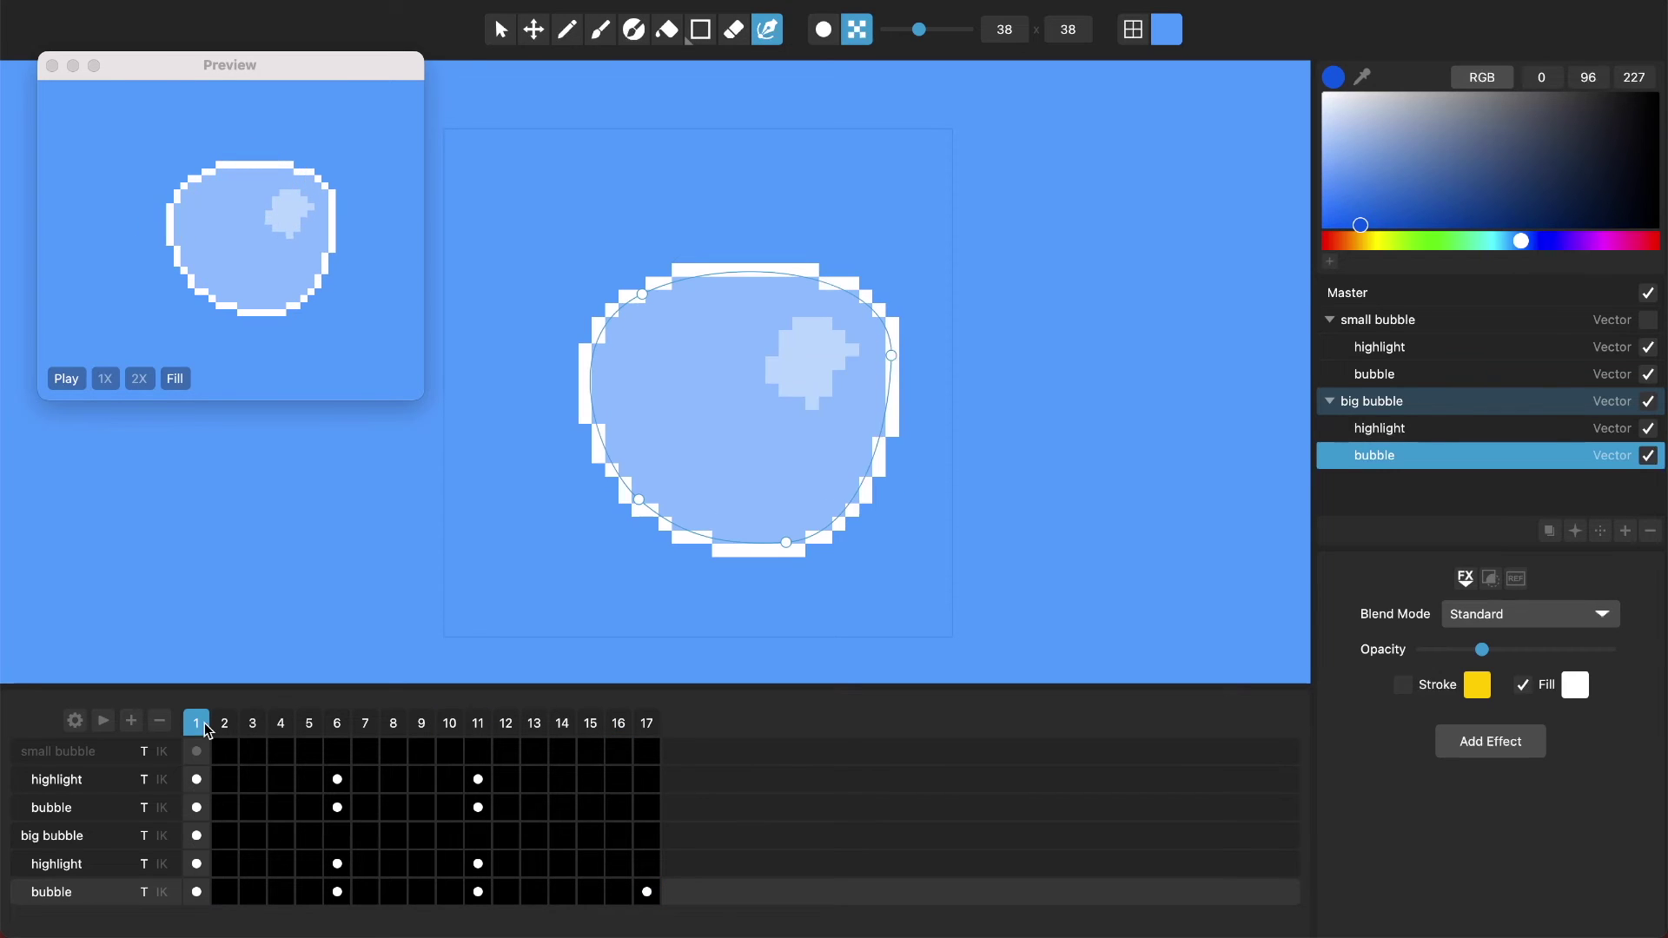
pyautogui.click(195, 892)
pyautogui.click(647, 893)
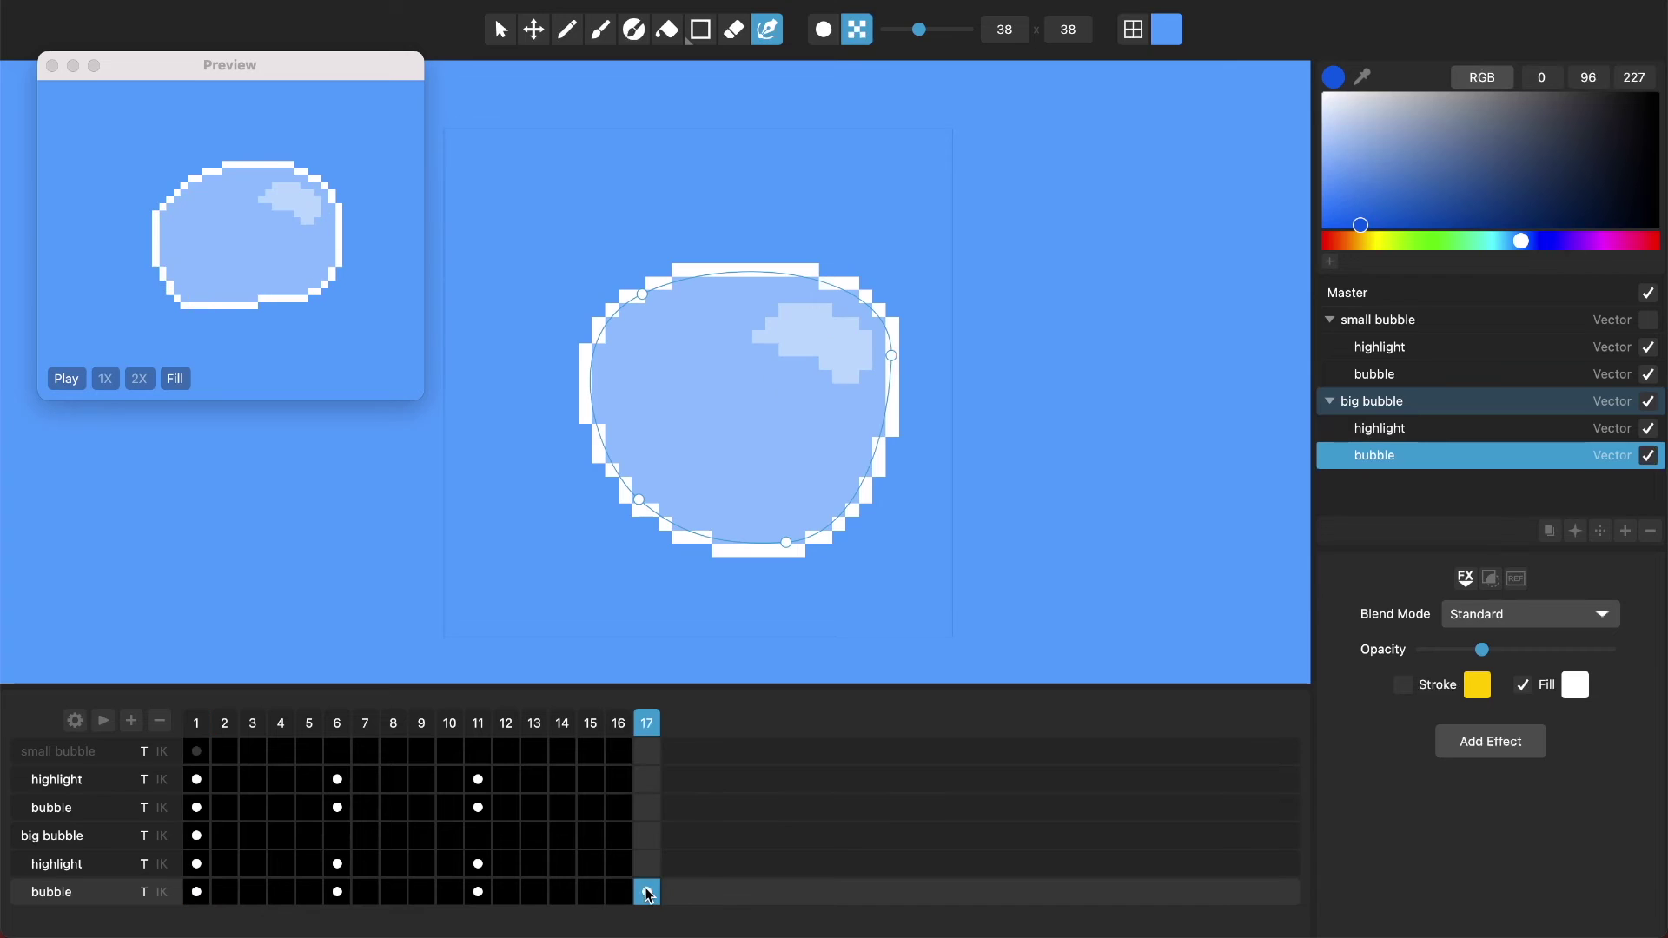
pyautogui.click(477, 892)
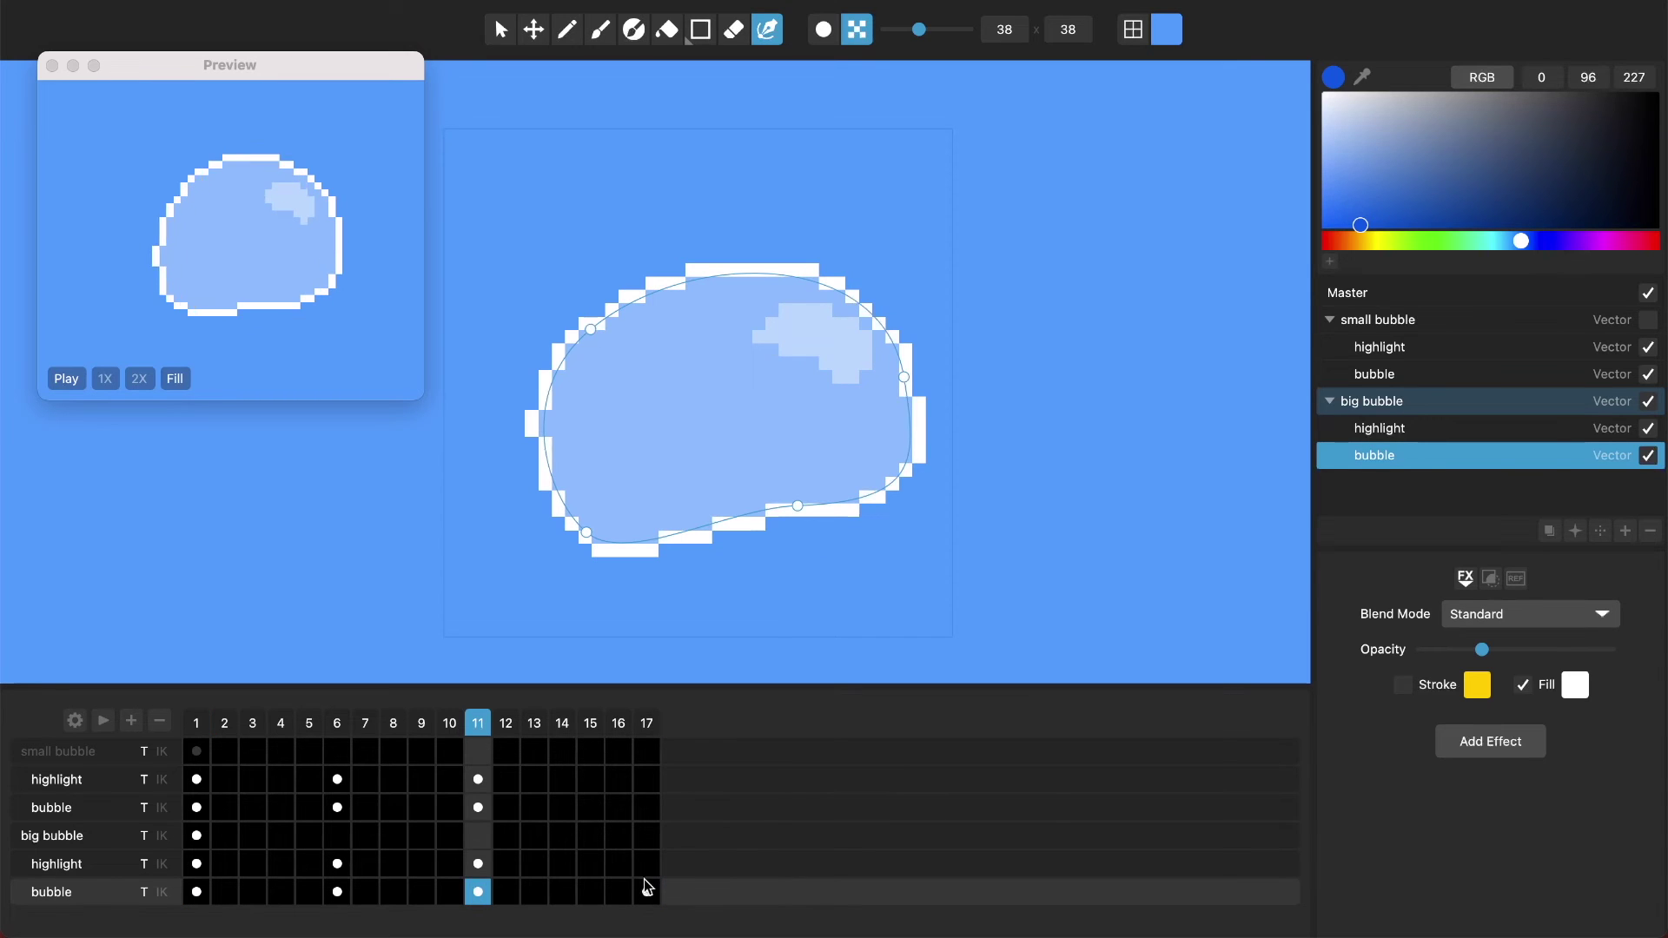
pyautogui.click(647, 893)
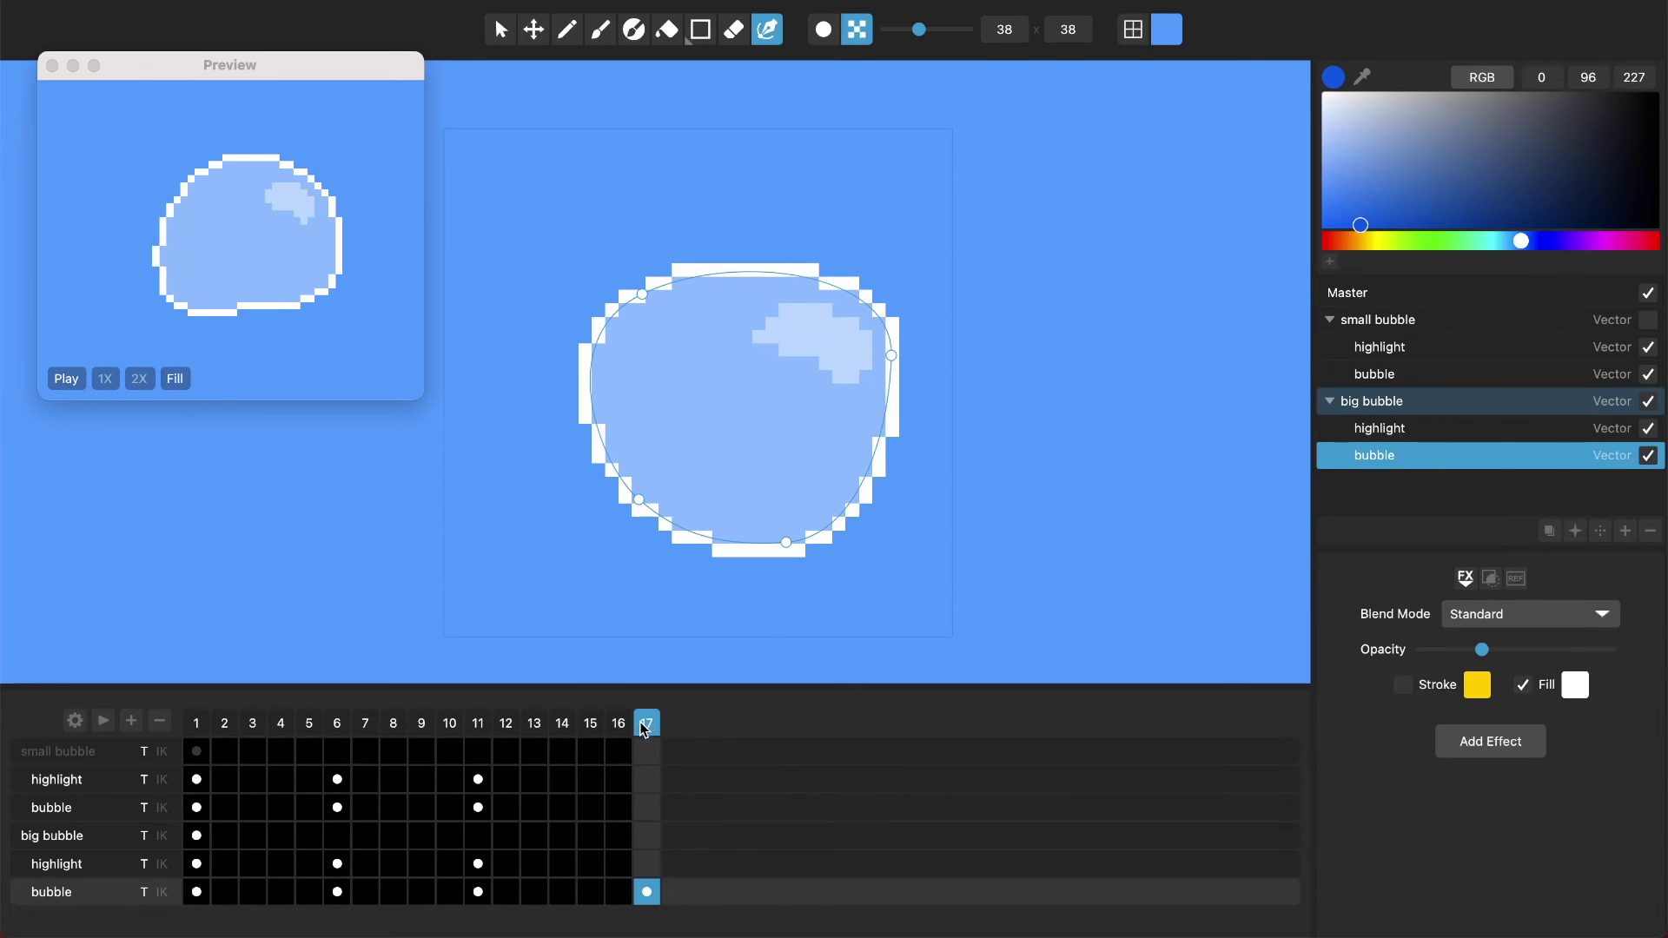
# - Remove three trailing frames from the end of the timeline
pyautogui.click(160, 722)
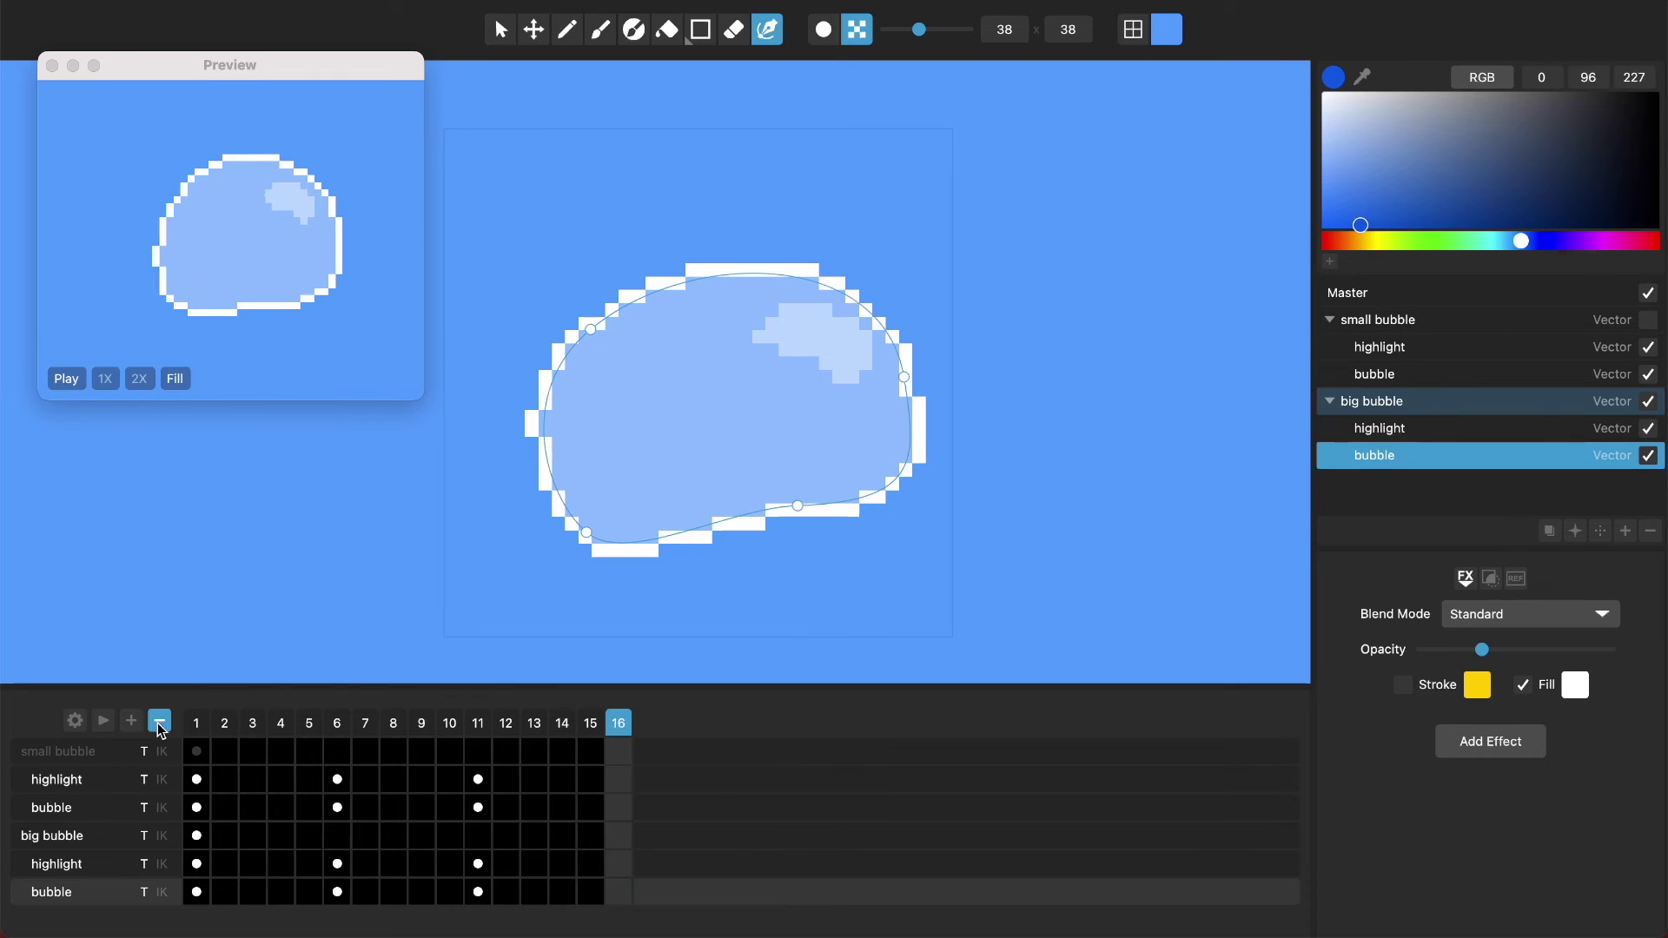
pyautogui.click(160, 722)
pyautogui.click(160, 722)
# - Trim the timeline to end at frame 11, undo a trial clear of its keyframes, then go to frame 2
pyautogui.click(160, 722)
pyautogui.click(160, 722)
pyautogui.click(160, 722)
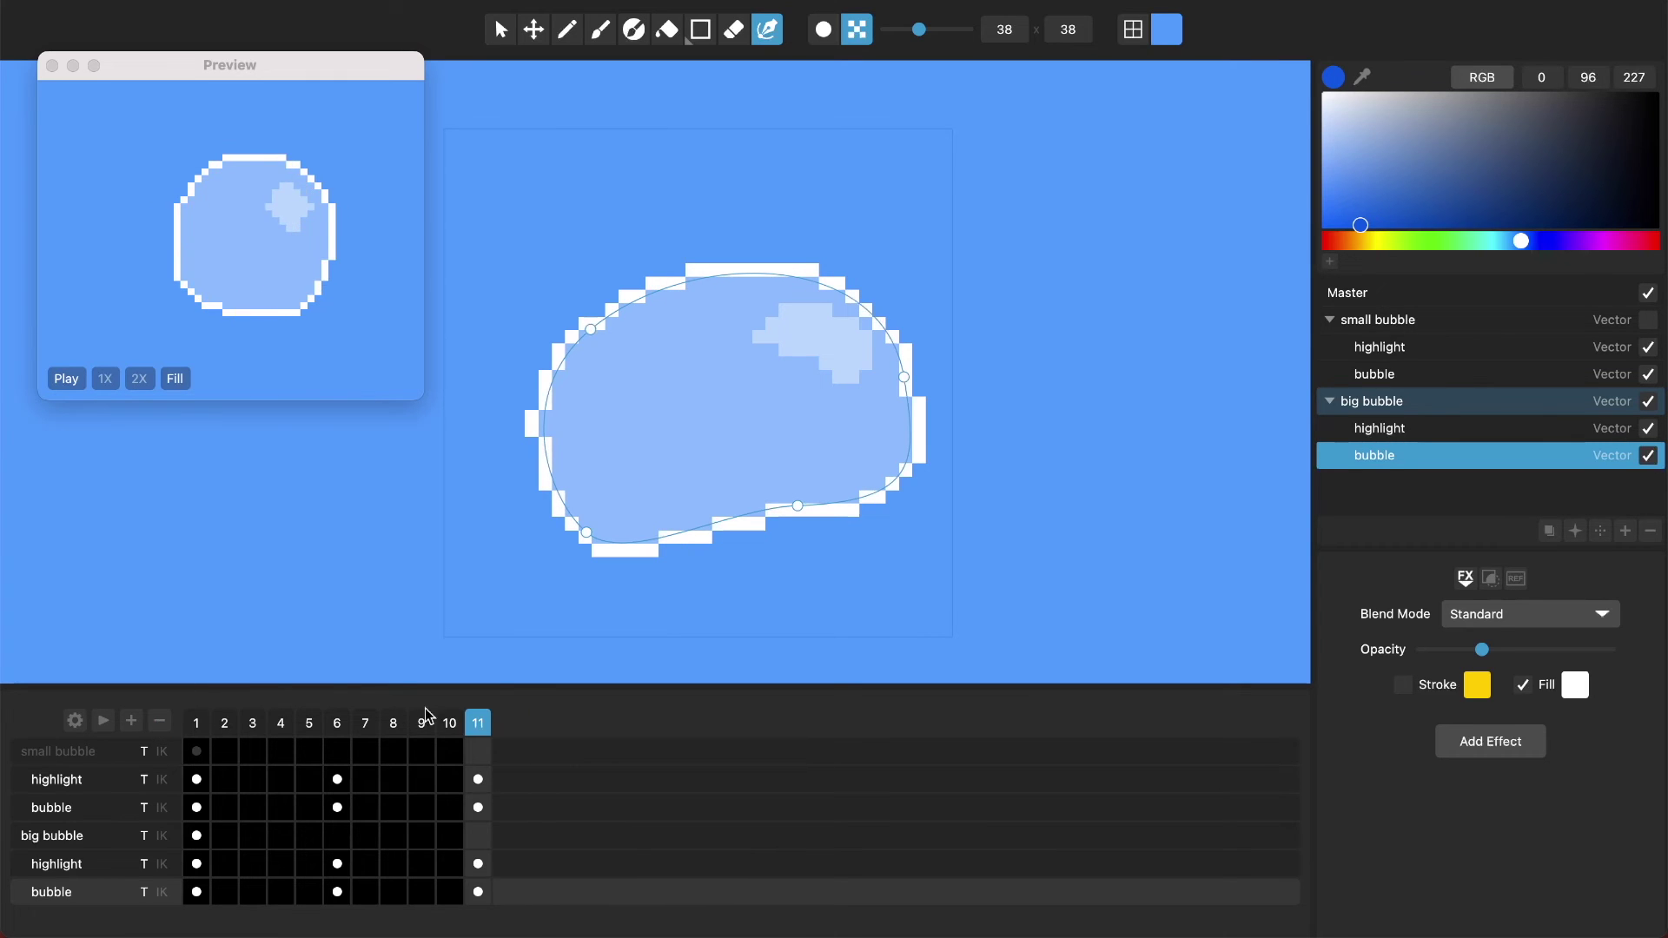
pyautogui.rightClick(484, 731)
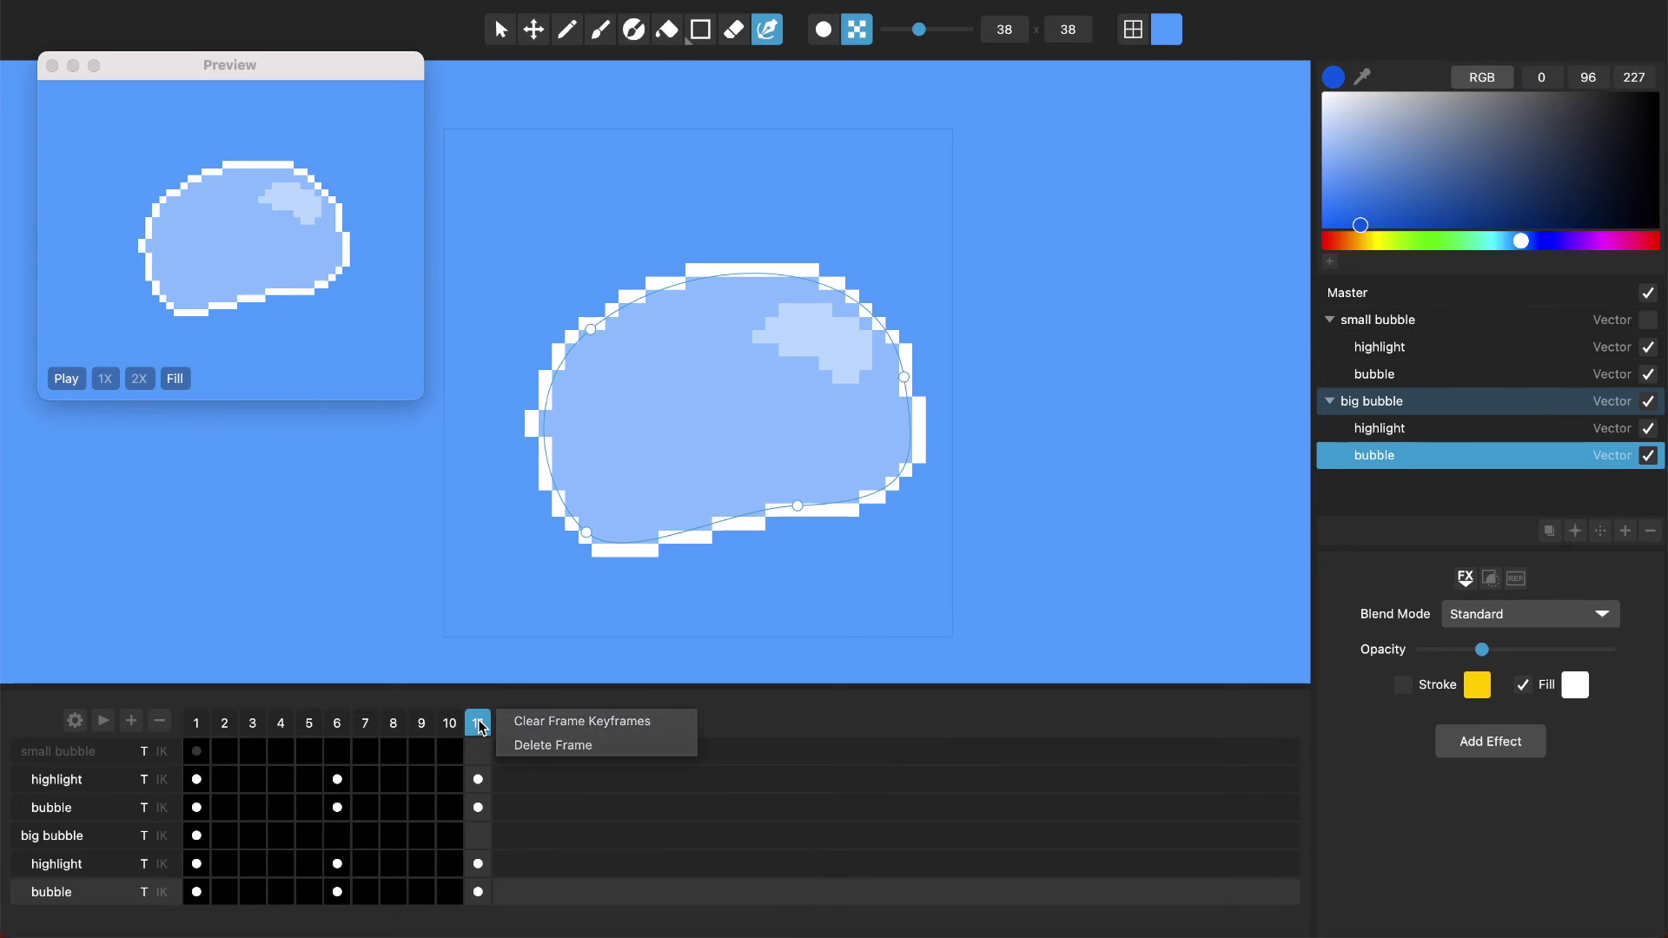
pyautogui.click(550, 724)
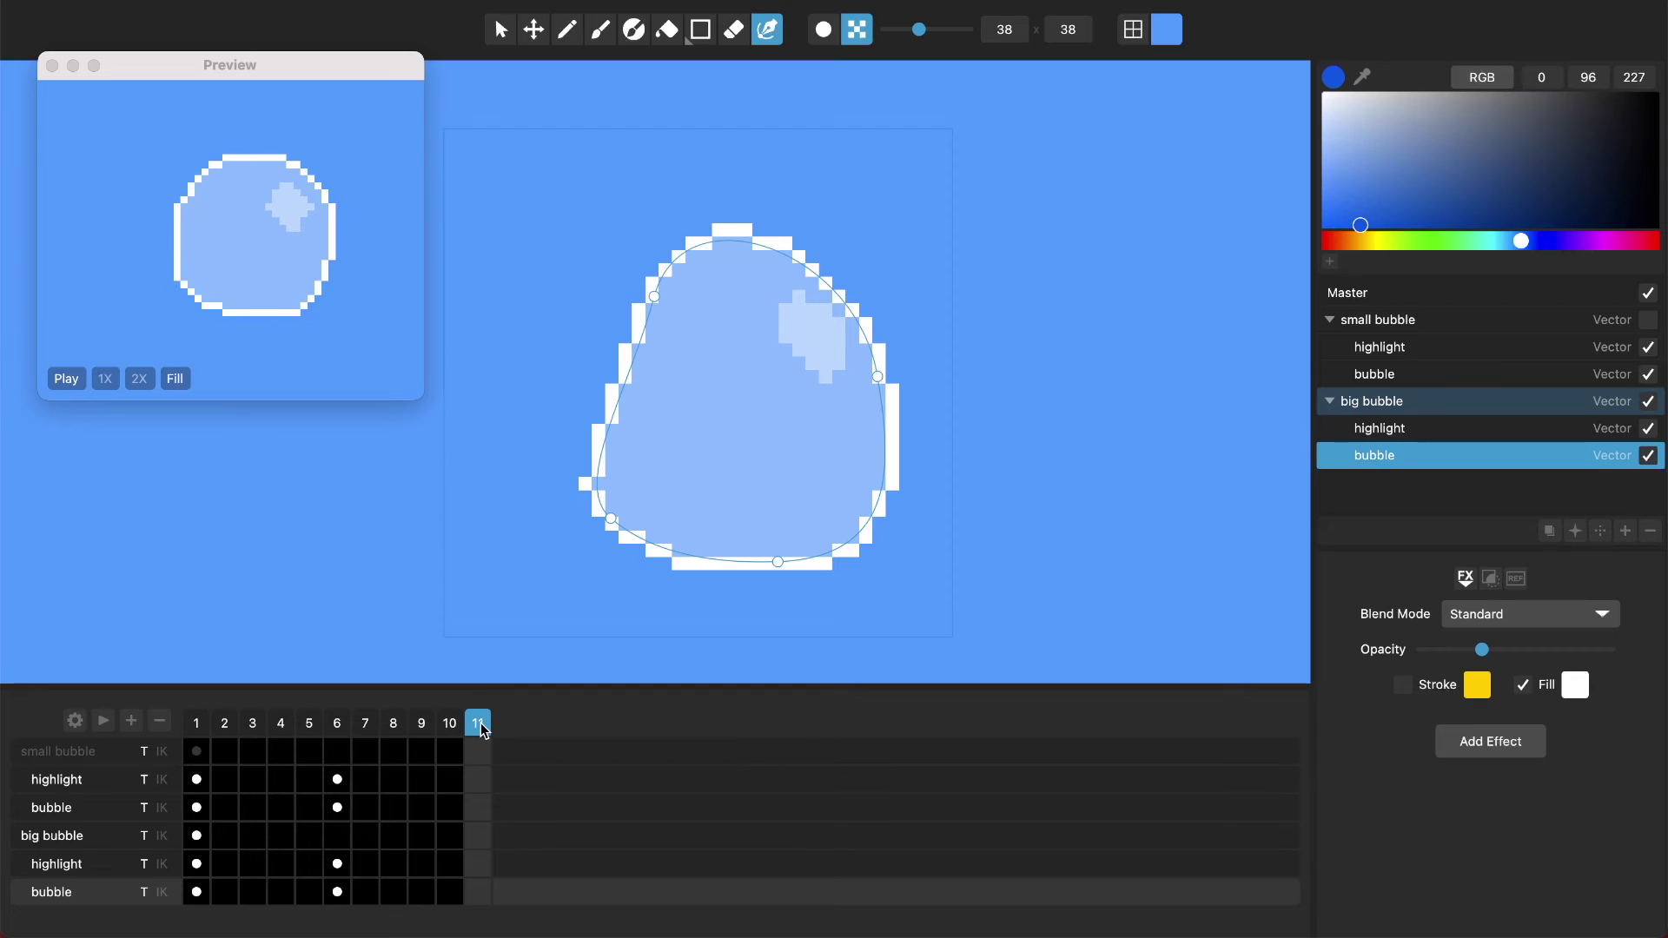
pyautogui.press('super+z')
pyautogui.press('Left')
pyautogui.press('Left')
pyautogui.press('Left')
pyautogui.press('Left')
pyautogui.press('Left')
pyautogui.press('Left')
pyautogui.press('Left')
pyautogui.press('Left')
pyautogui.press('Left')
pyautogui.press('Left')
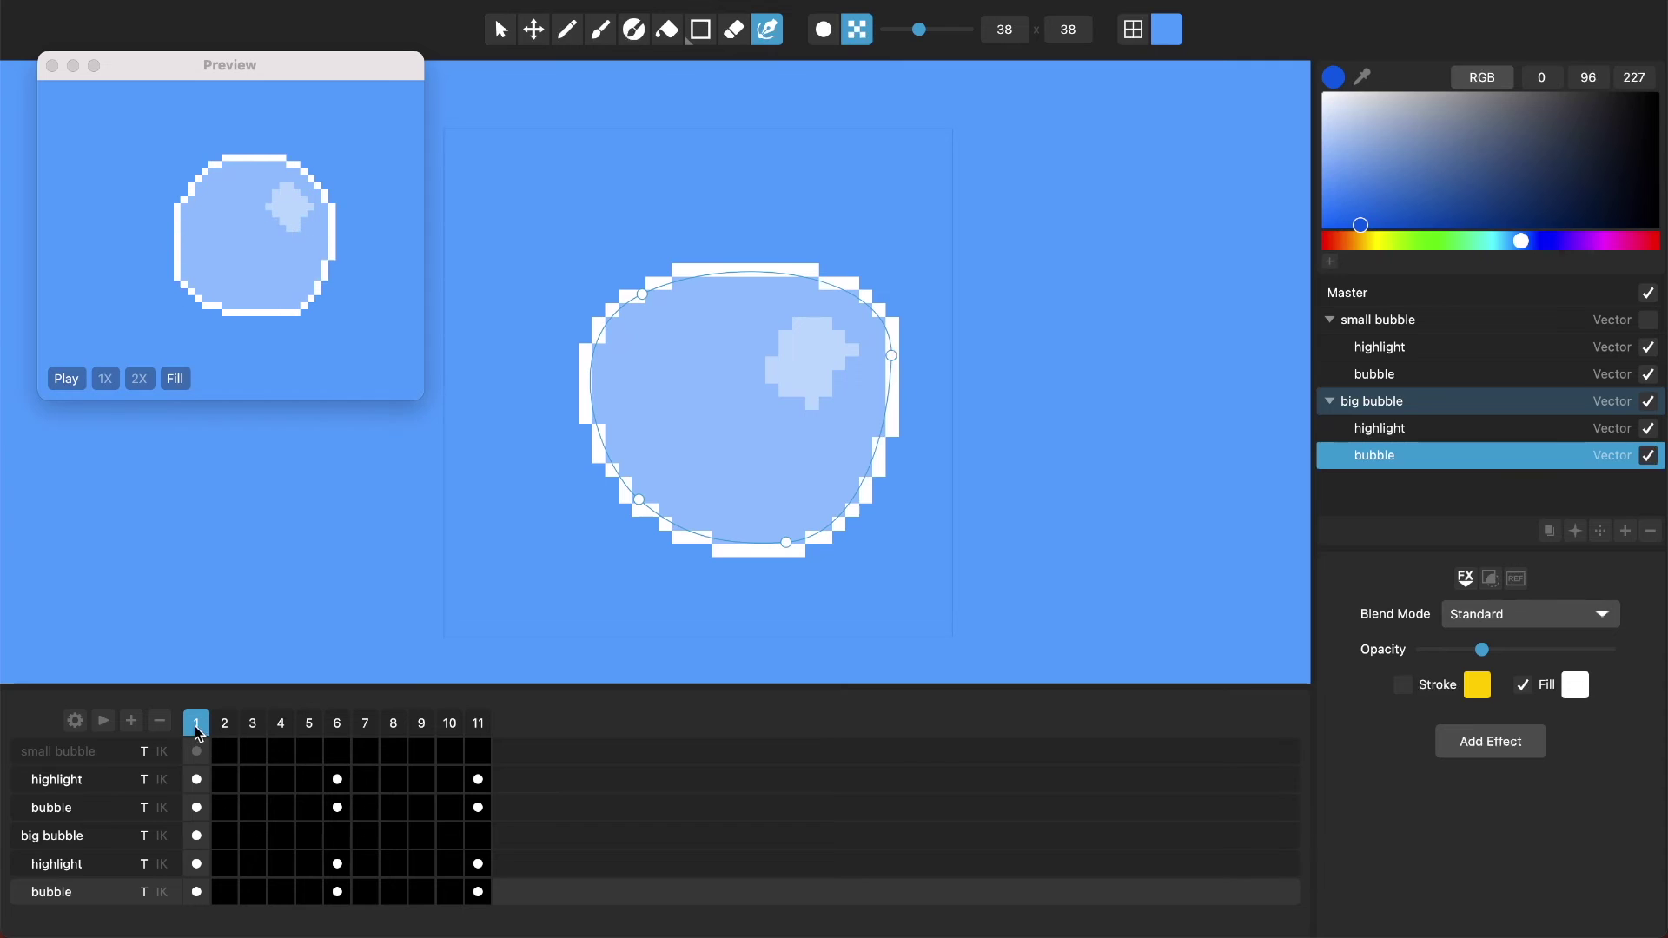
pyautogui.click(224, 729)
pyautogui.press('Right')
pyautogui.press('Right')
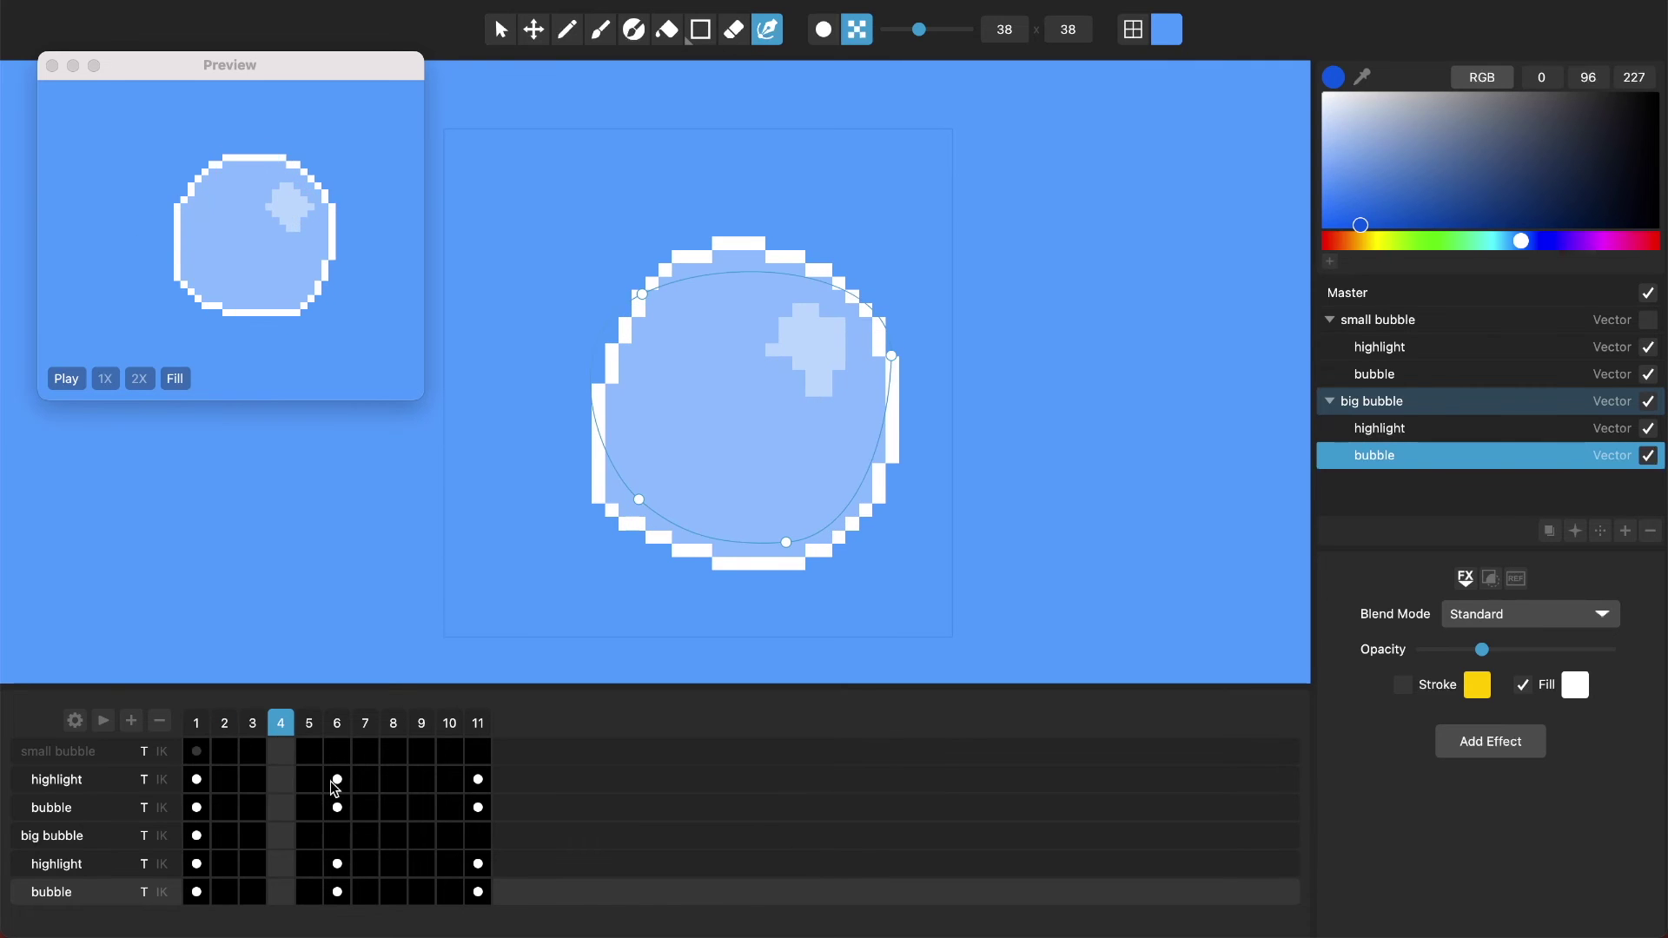
pyautogui.click(336, 780)
pyautogui.click(217, 781)
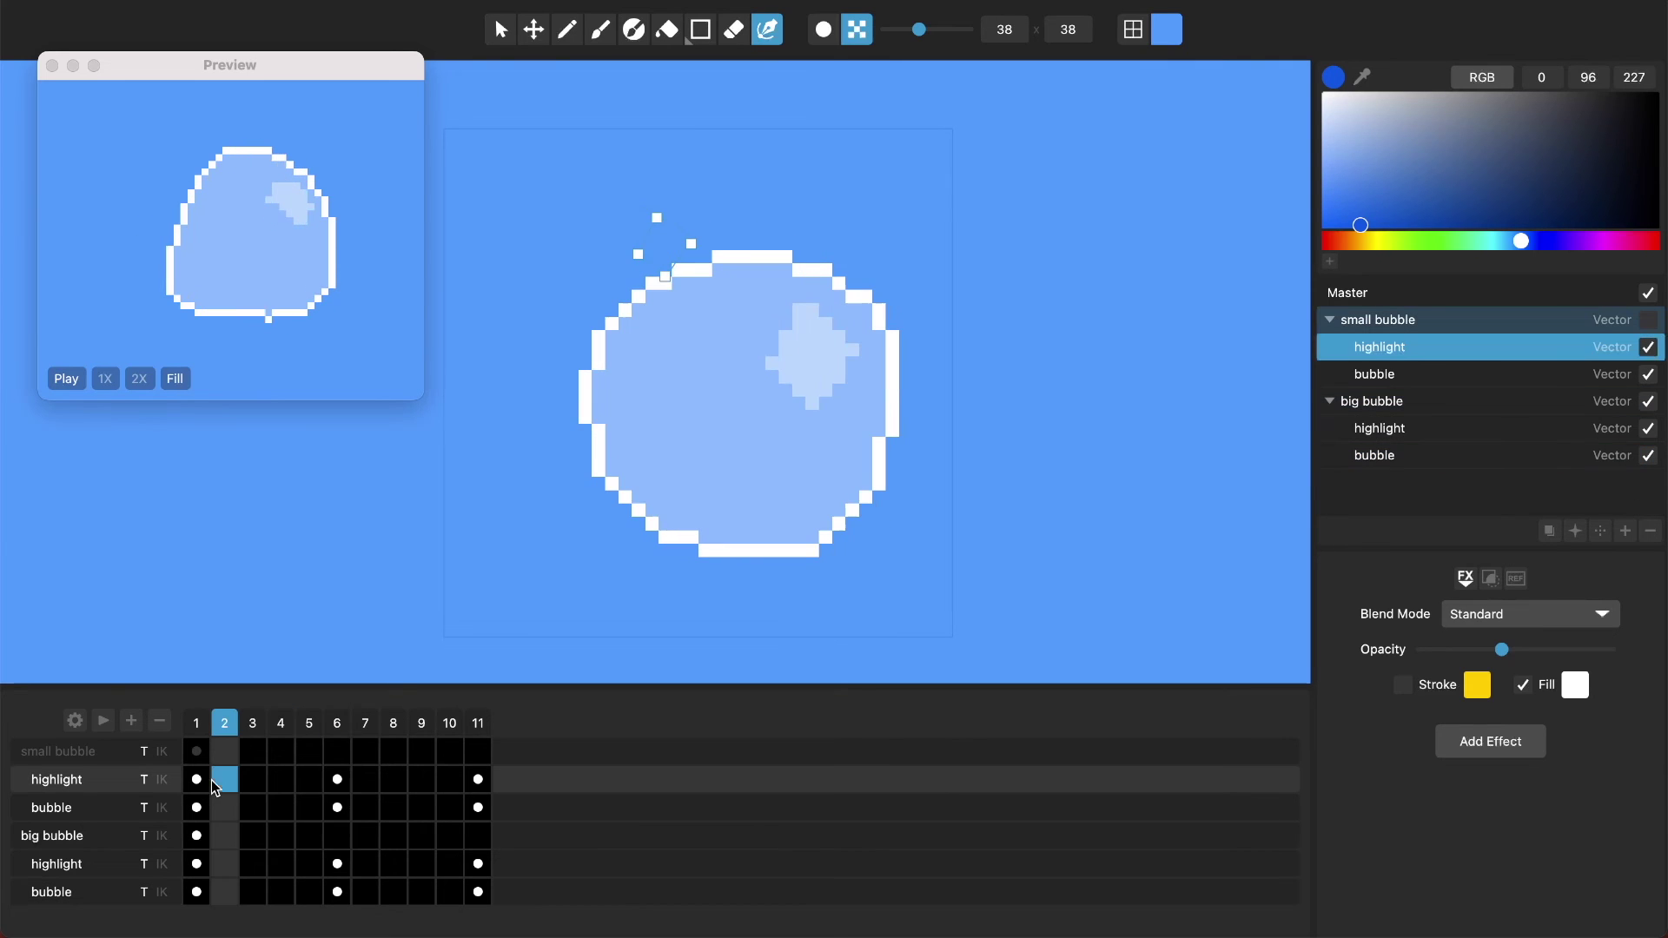
pyautogui.click(101, 808)
pyautogui.click(101, 836)
pyautogui.click(101, 862)
pyautogui.click(100, 881)
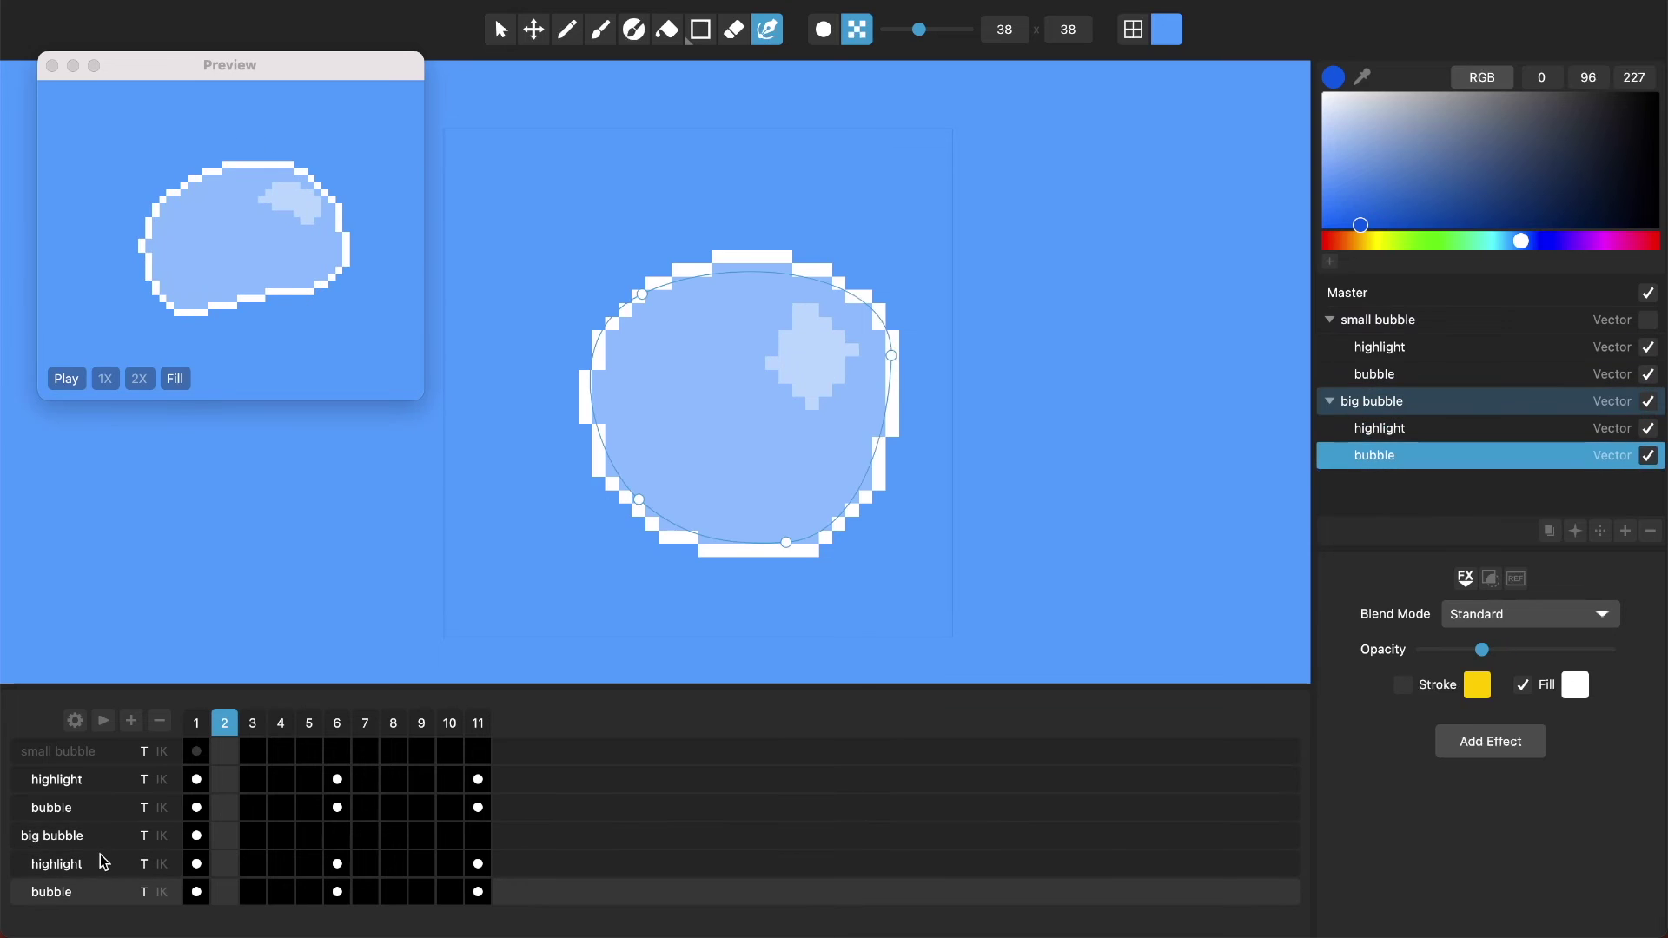
pyautogui.click(101, 837)
pyautogui.click(1360, 329)
pyautogui.click(1363, 347)
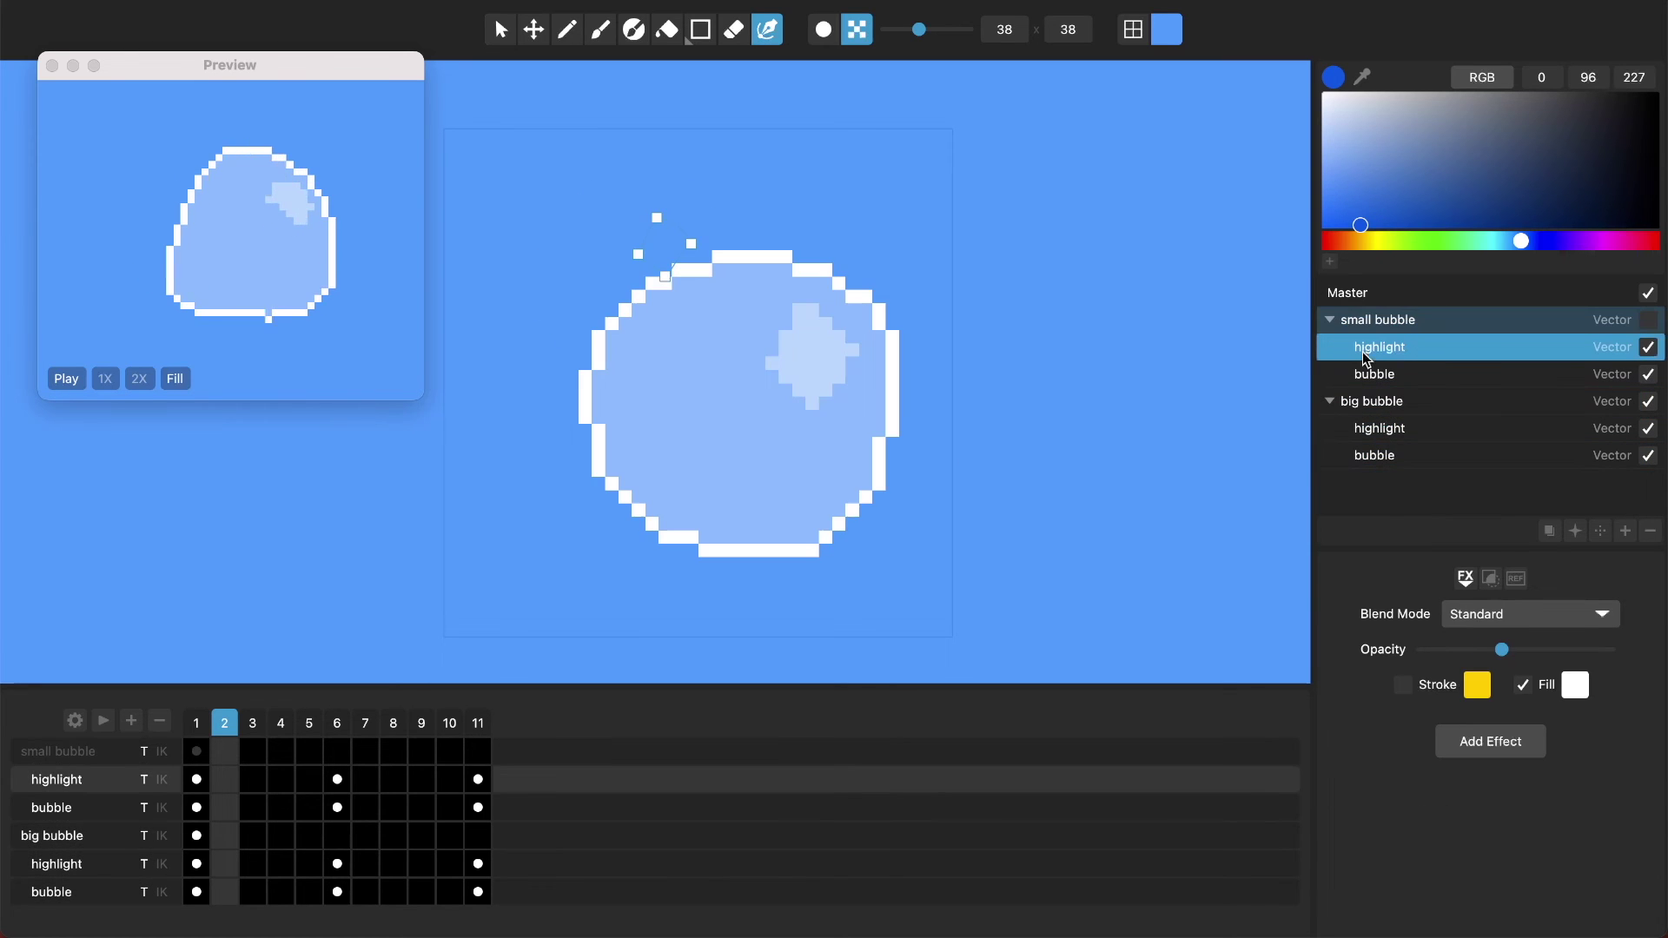
pyautogui.click(106, 869)
pyautogui.click(104, 892)
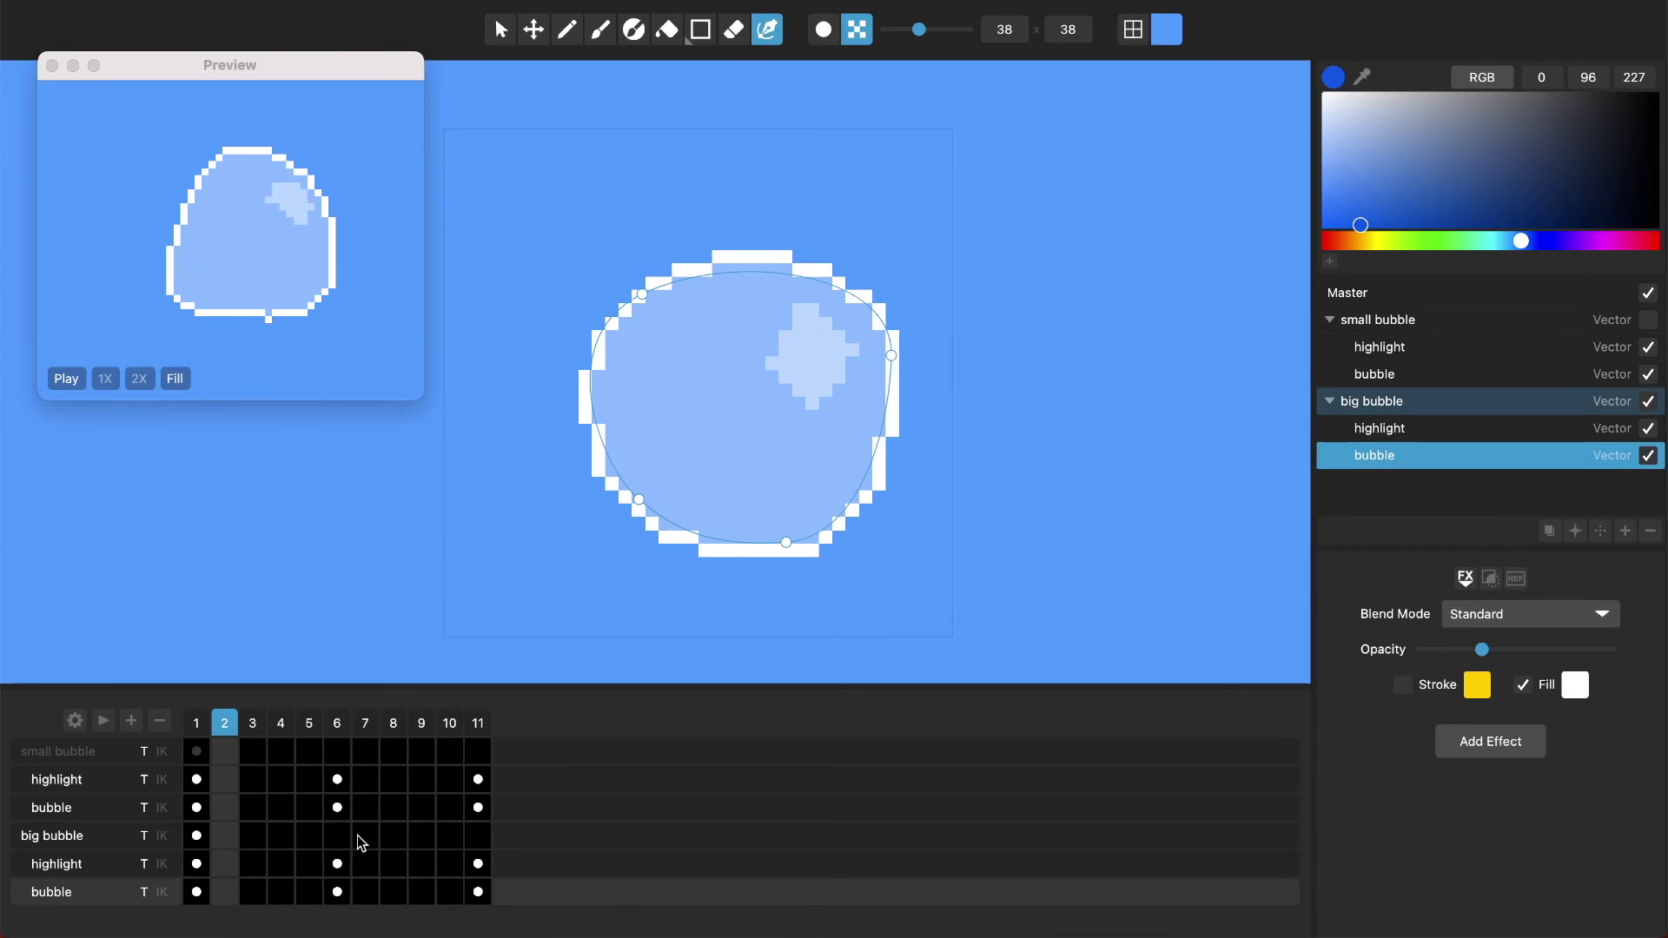
pyautogui.click(339, 891)
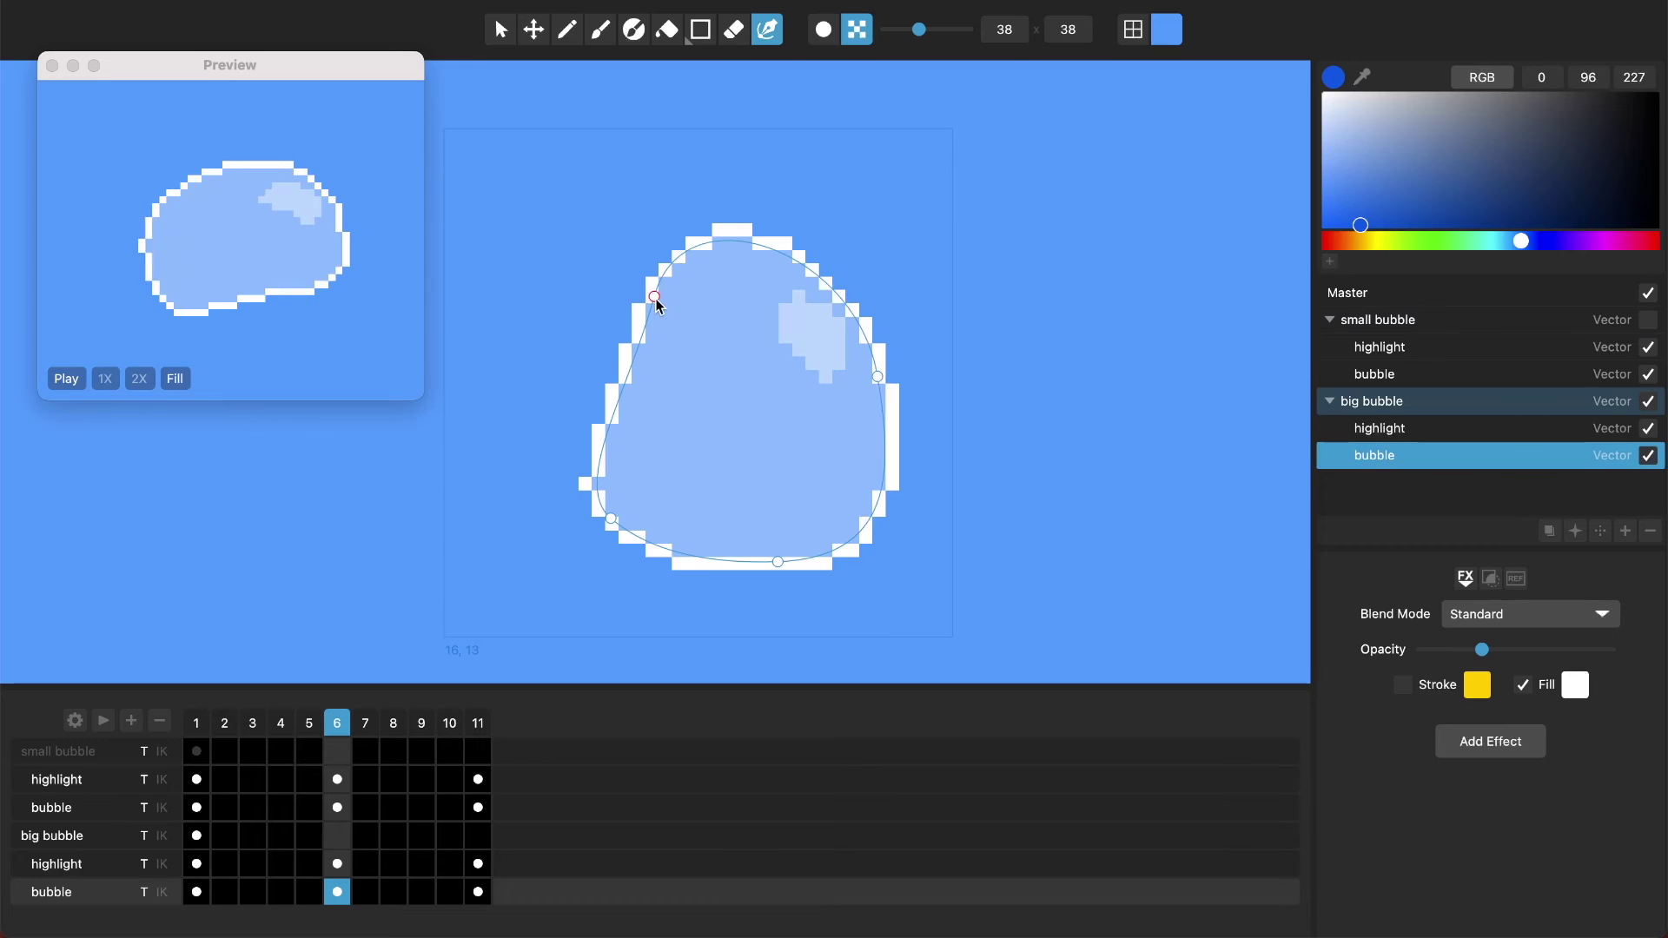
# - Stretch the bubble's upper-left point outward and nudge the highlight's top point at frame 11
pyautogui.moveTo(655, 298); pyautogui.dragTo(559, 248)
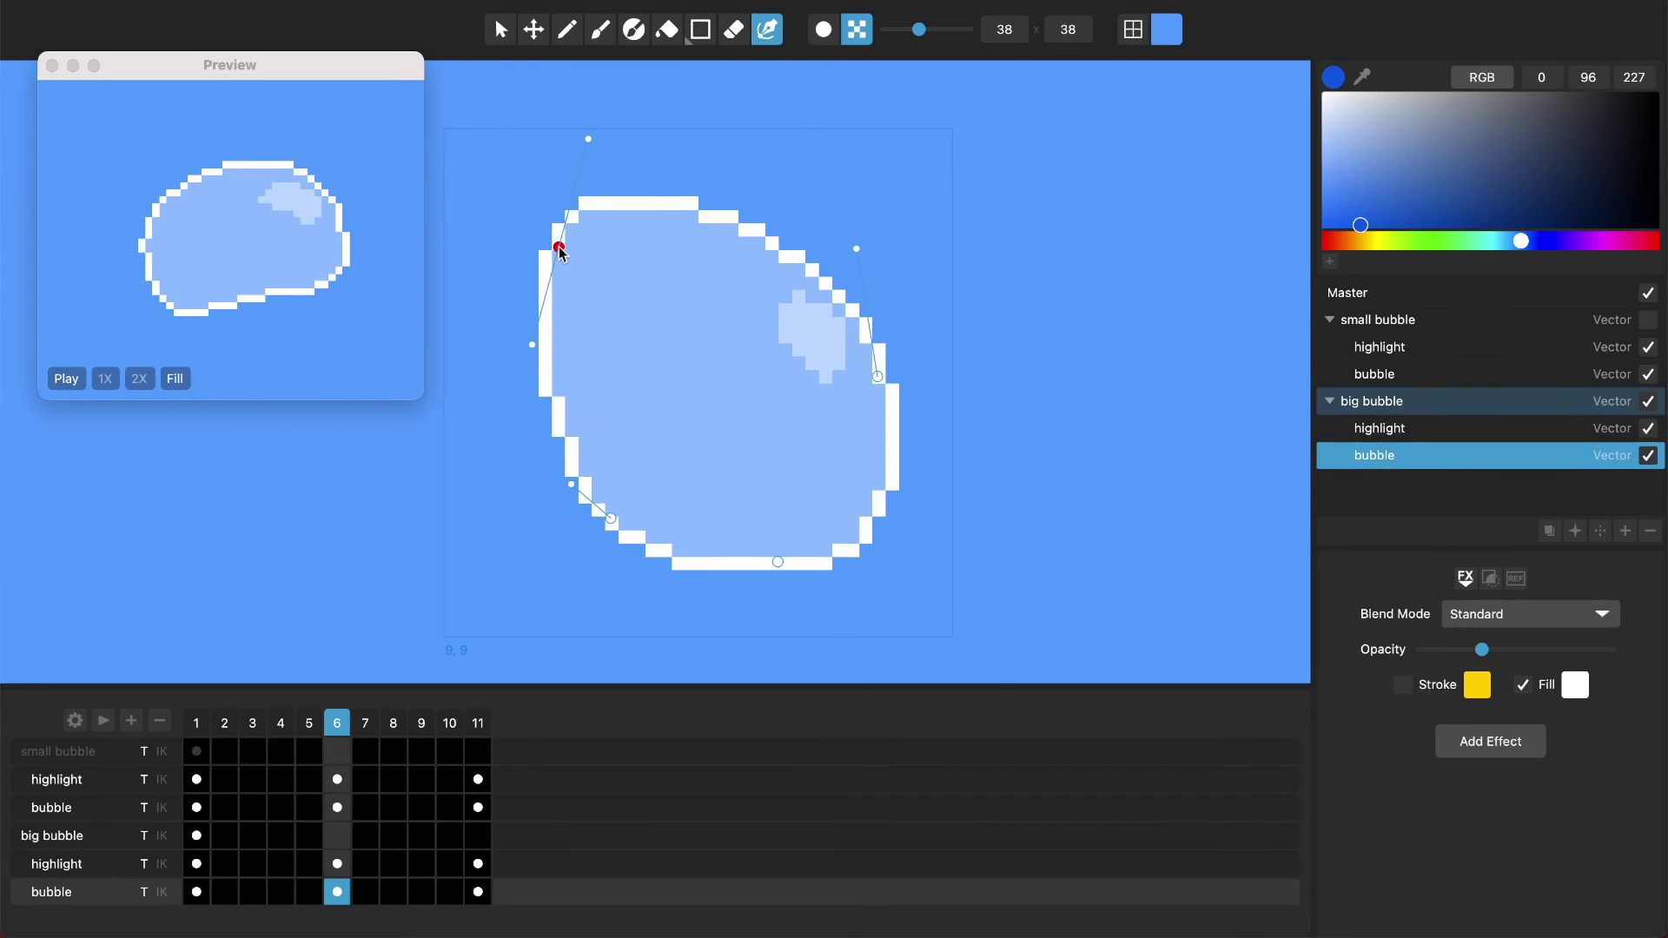
pyautogui.click(477, 864)
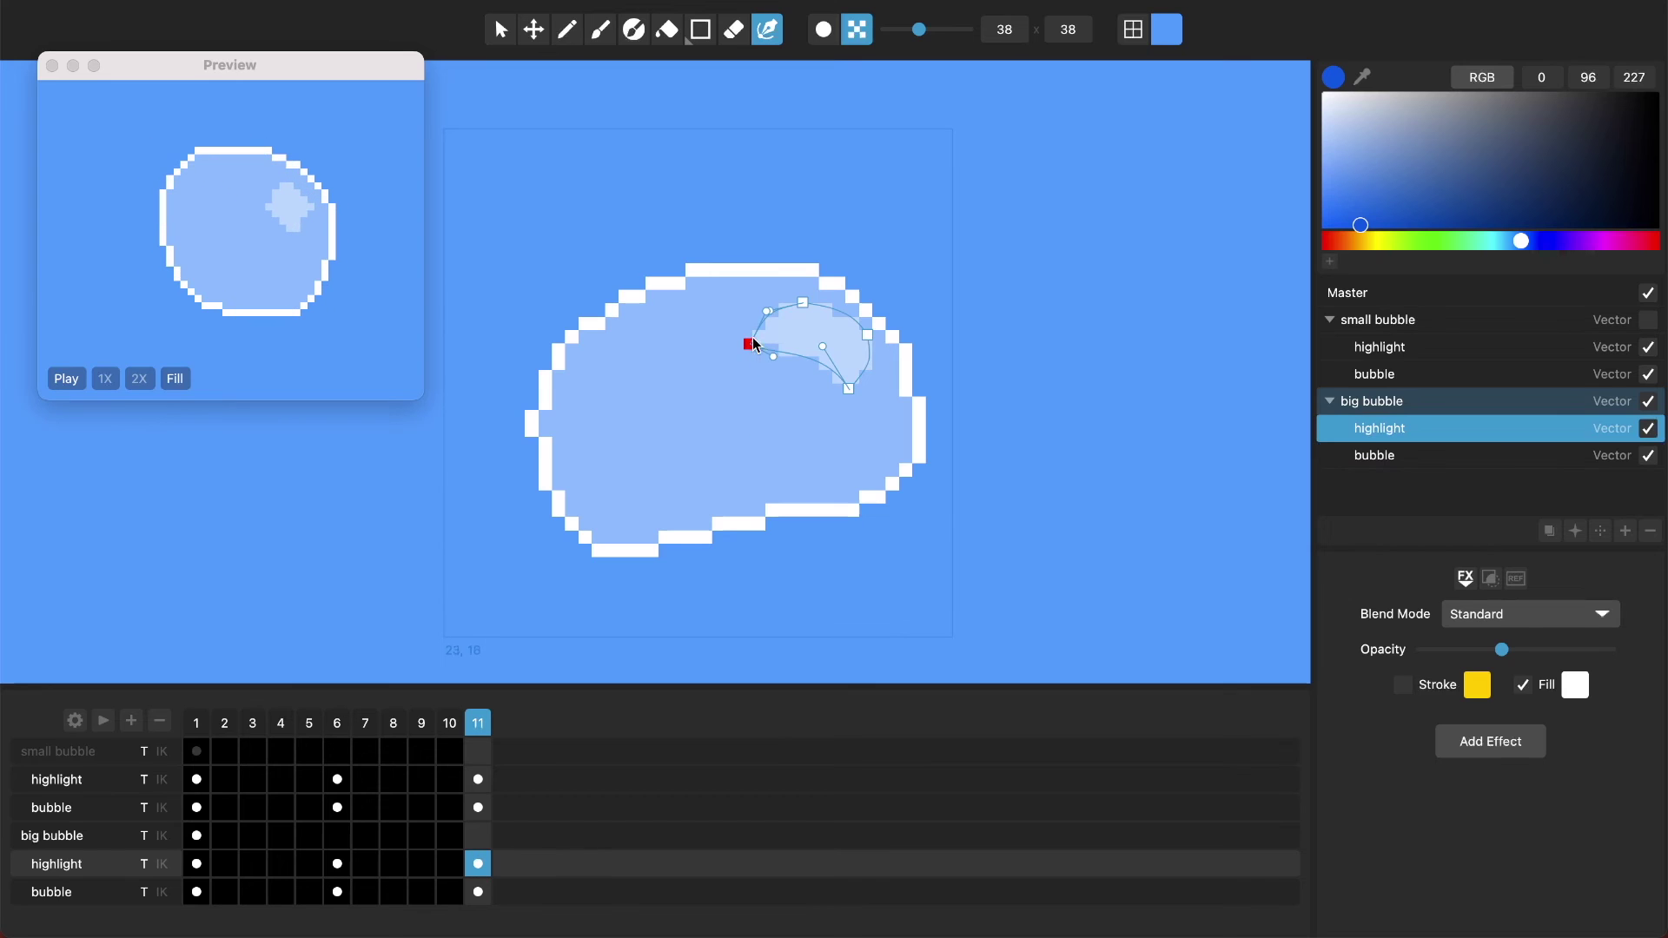
pyautogui.moveTo(752, 344); pyautogui.dragTo(784, 298)
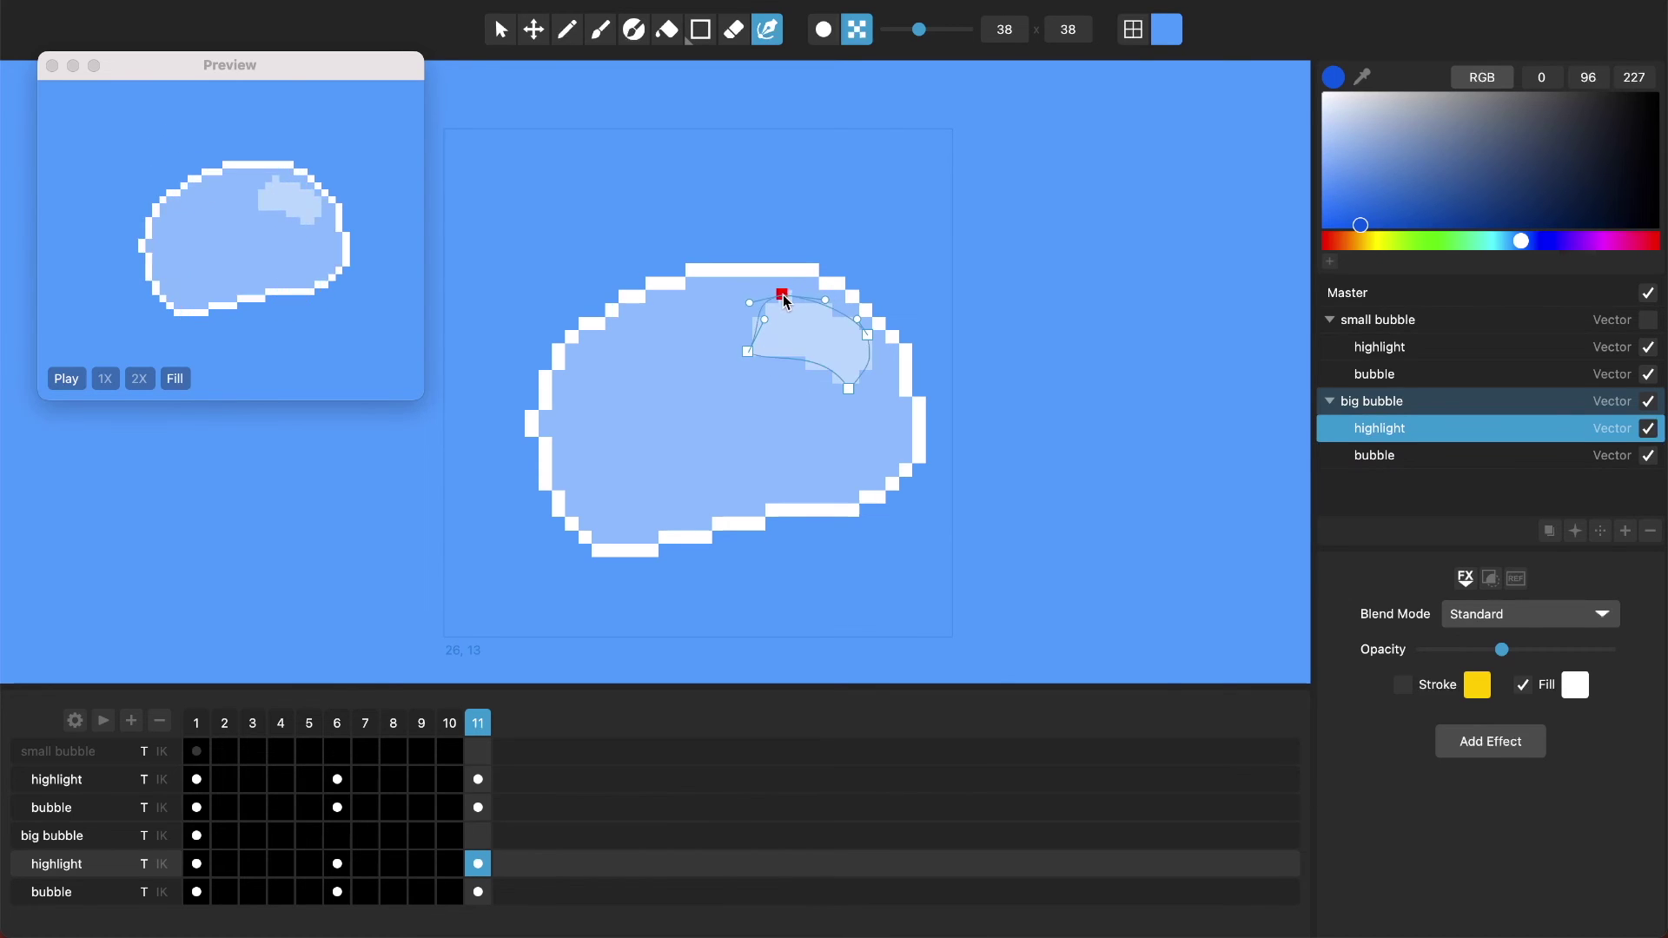
# - At frame 6, move the bubble outline's left anchor and lengthen the top handle to round it, then return to frame 1
pyautogui.click(337, 864)
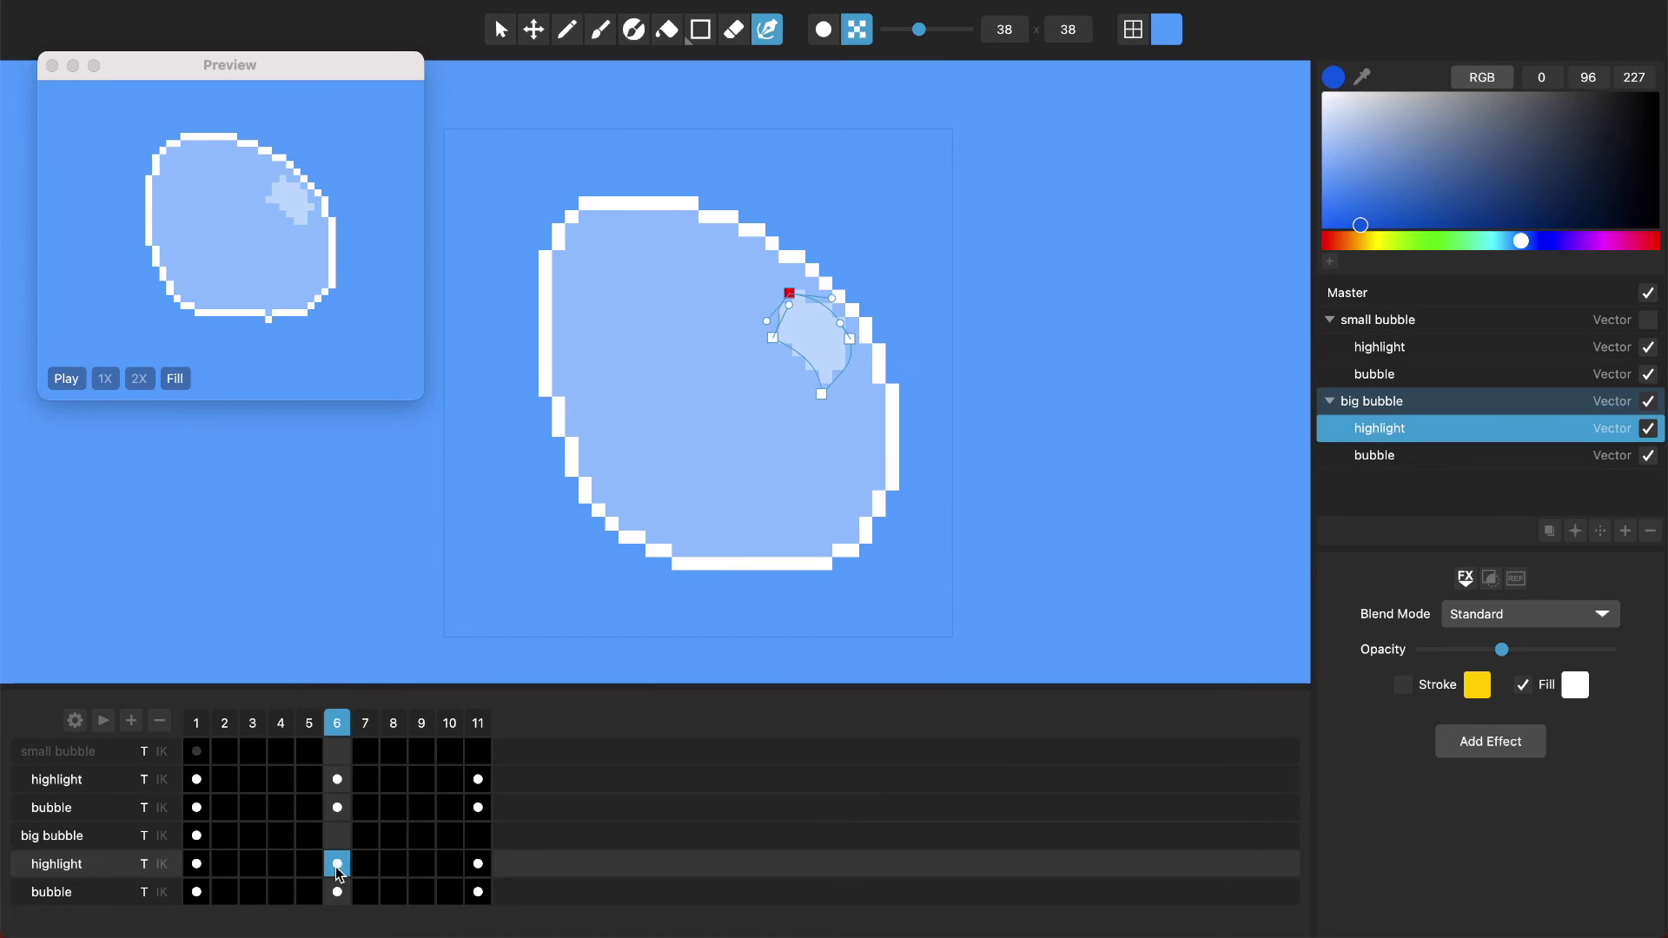
pyautogui.click(339, 892)
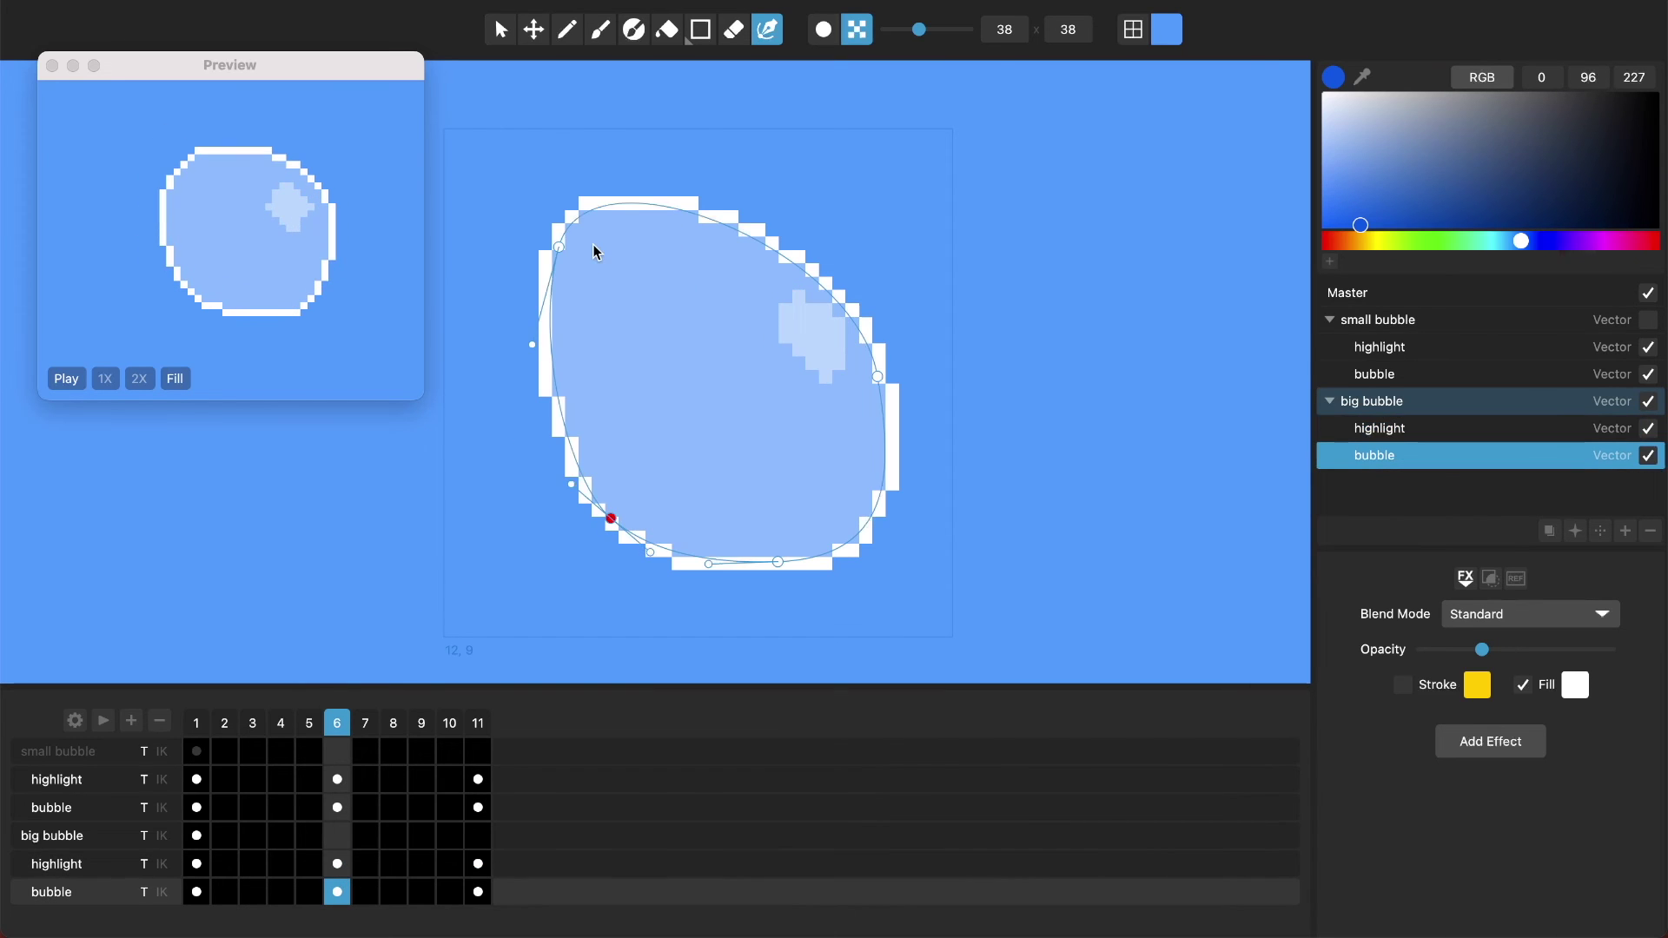
pyautogui.click(560, 253)
pyautogui.moveTo(625, 339); pyautogui.dragTo(595, 306)
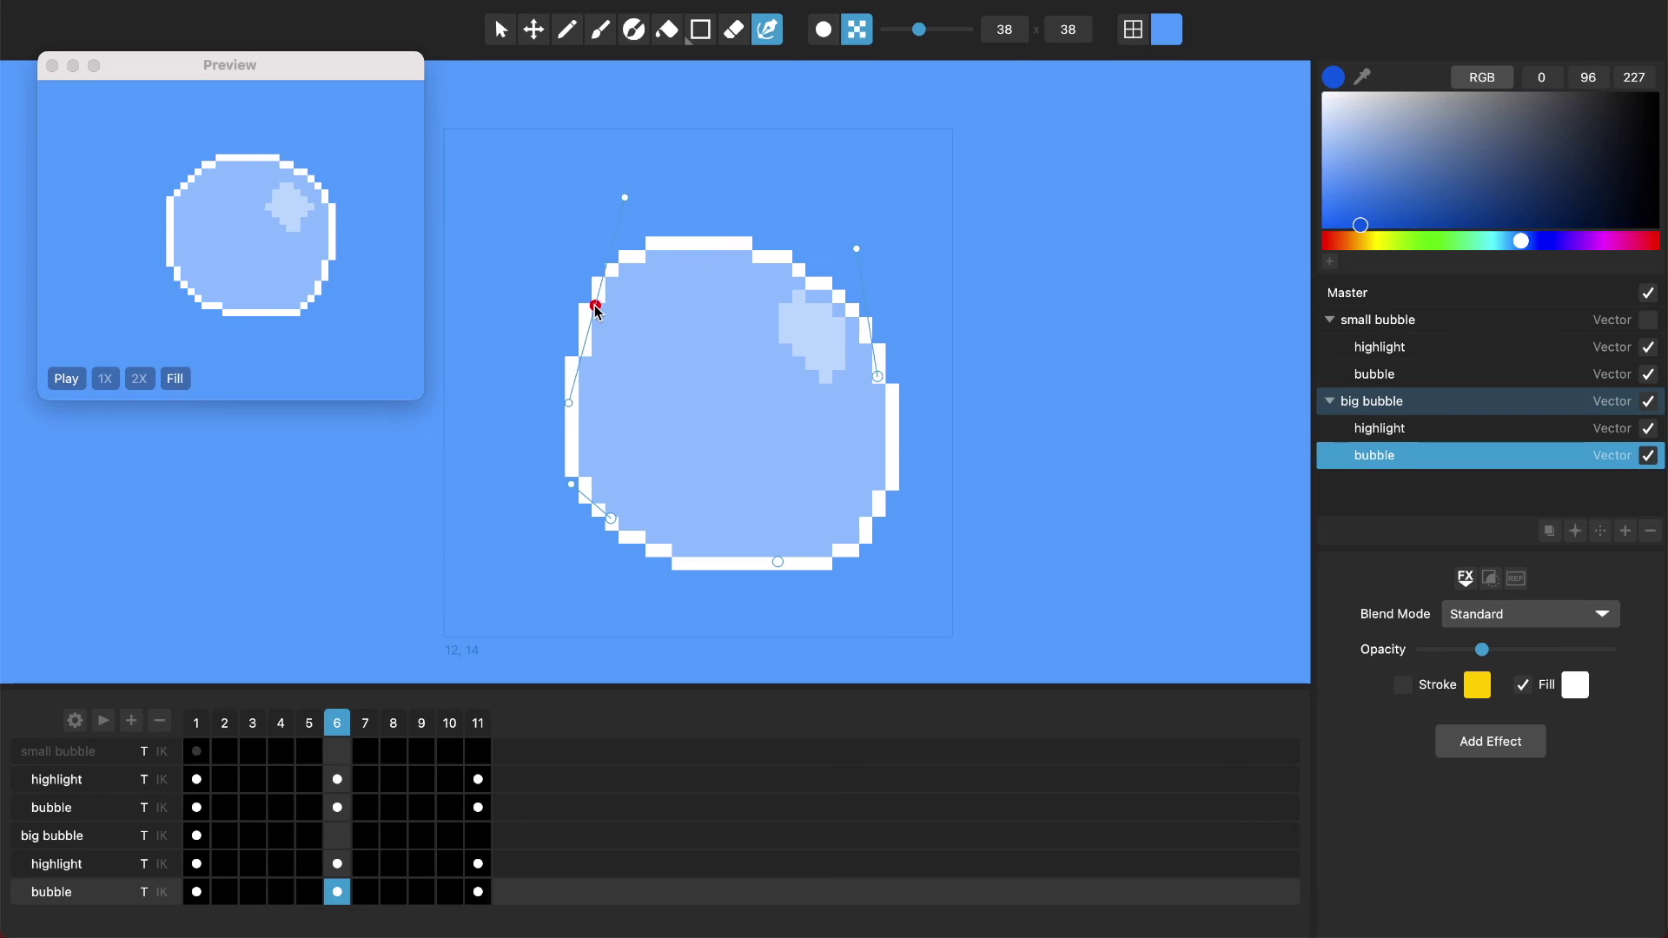
pyautogui.moveTo(627, 203); pyautogui.dragTo(671, 184)
pyautogui.moveTo(591, 318); pyautogui.dragTo(582, 323)
pyautogui.click(197, 892)
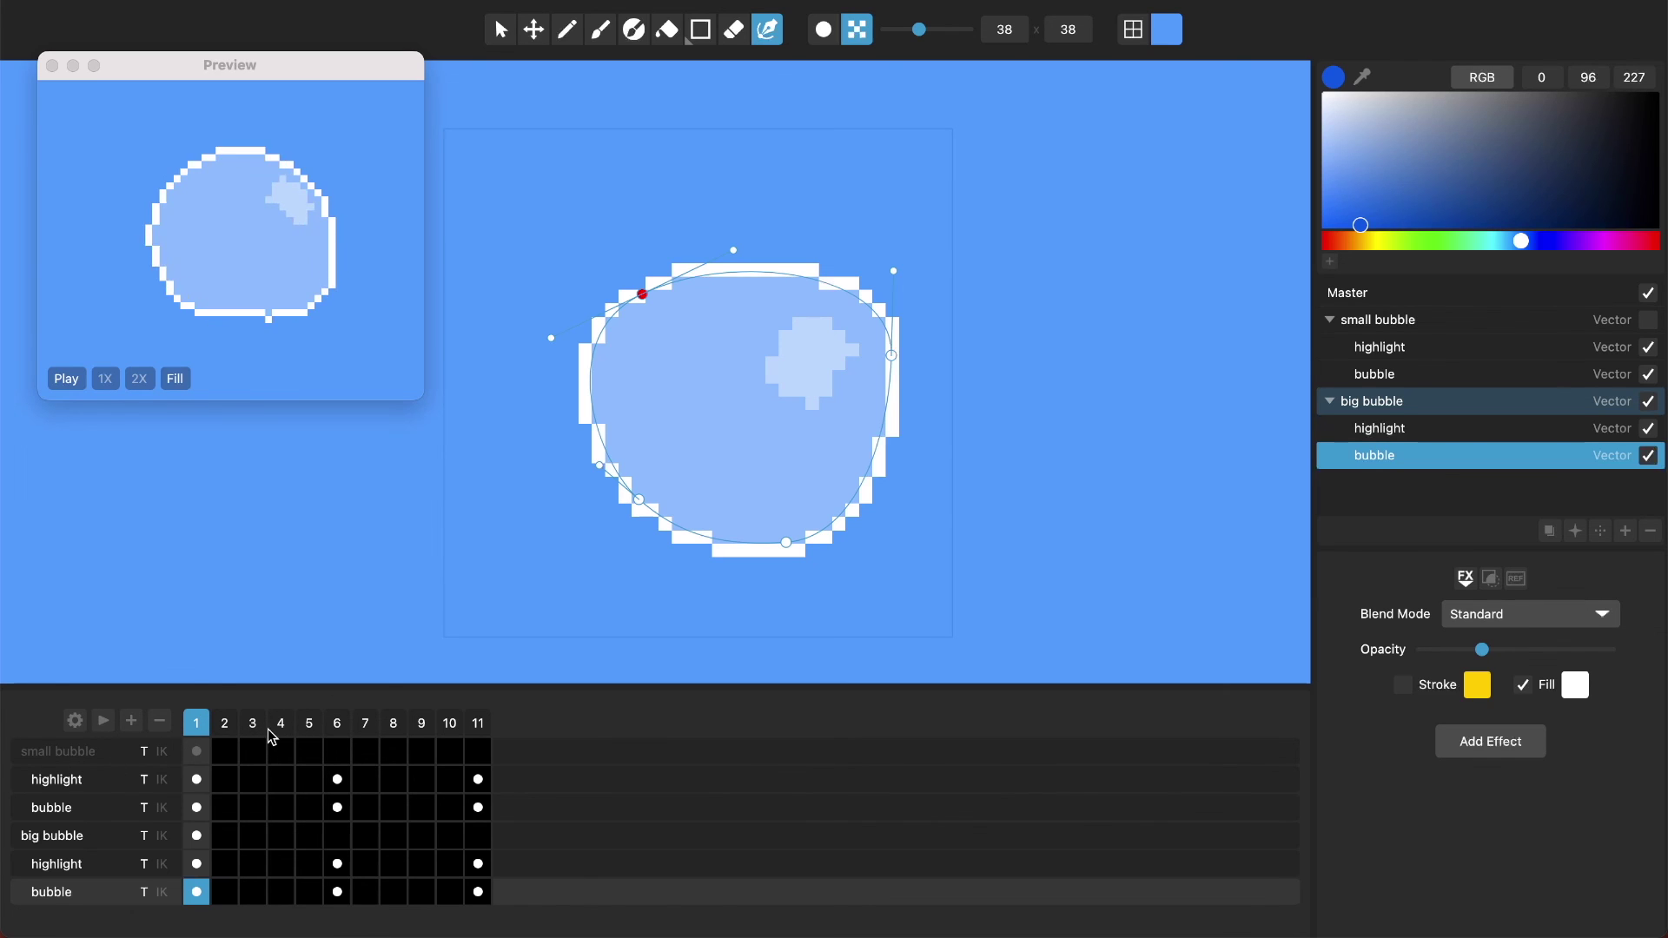
# - Move and close the Preview window, then open and dismiss the Help menu
pyautogui.moveTo(179, 71); pyautogui.dragTo(202, 113)
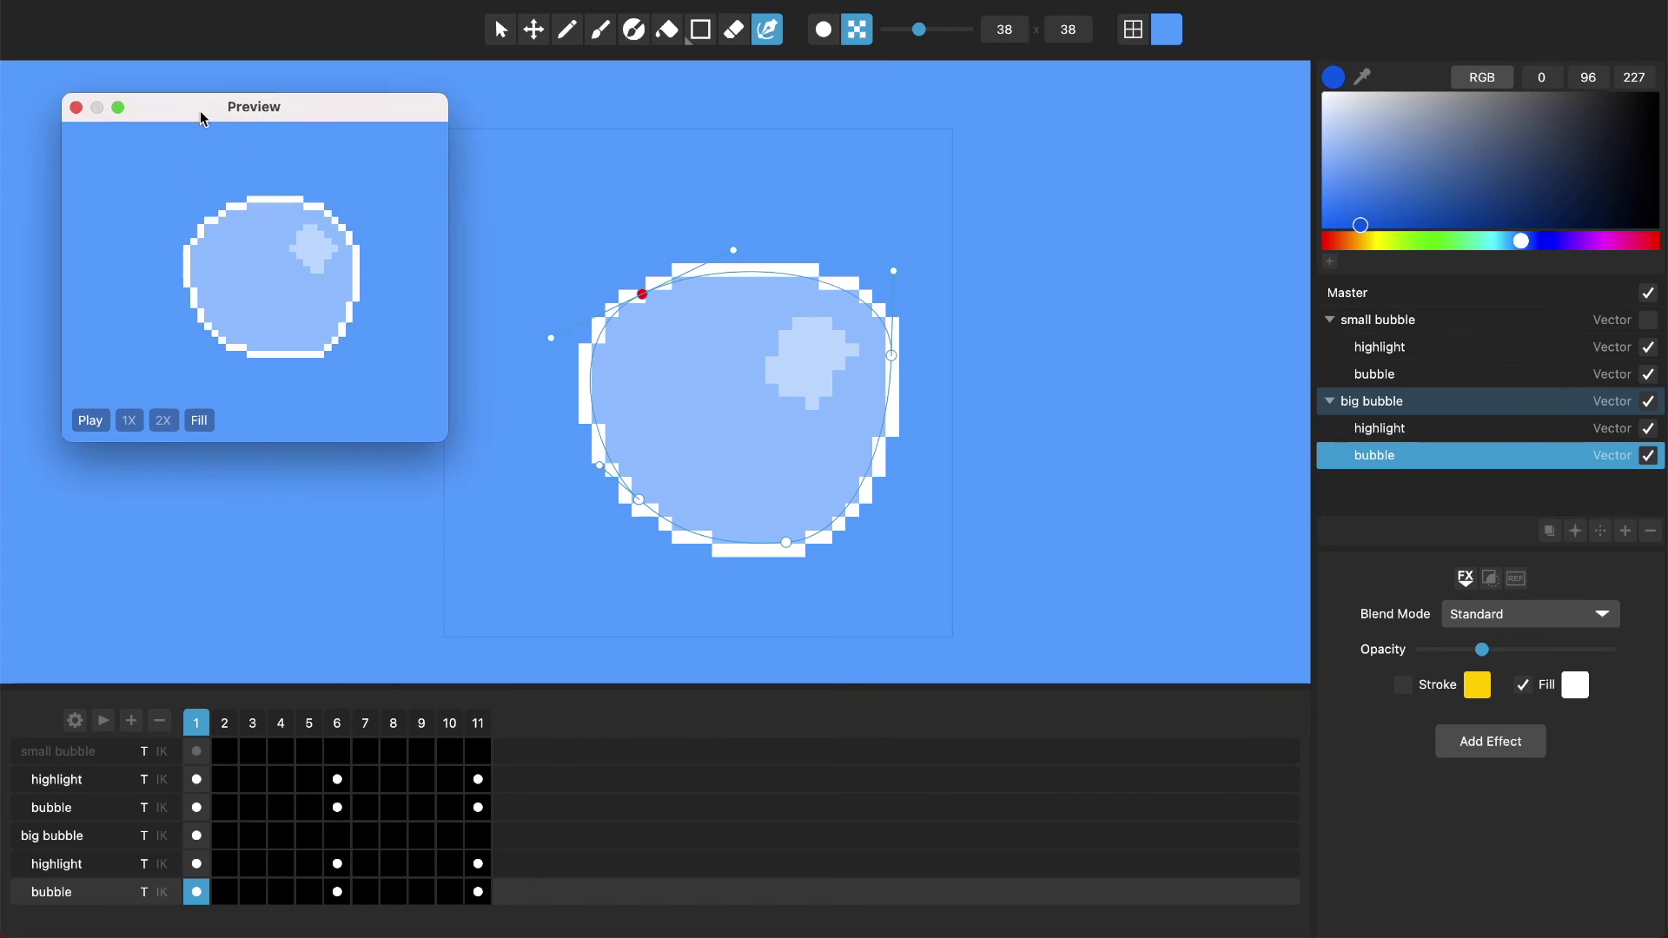
pyautogui.click(77, 110)
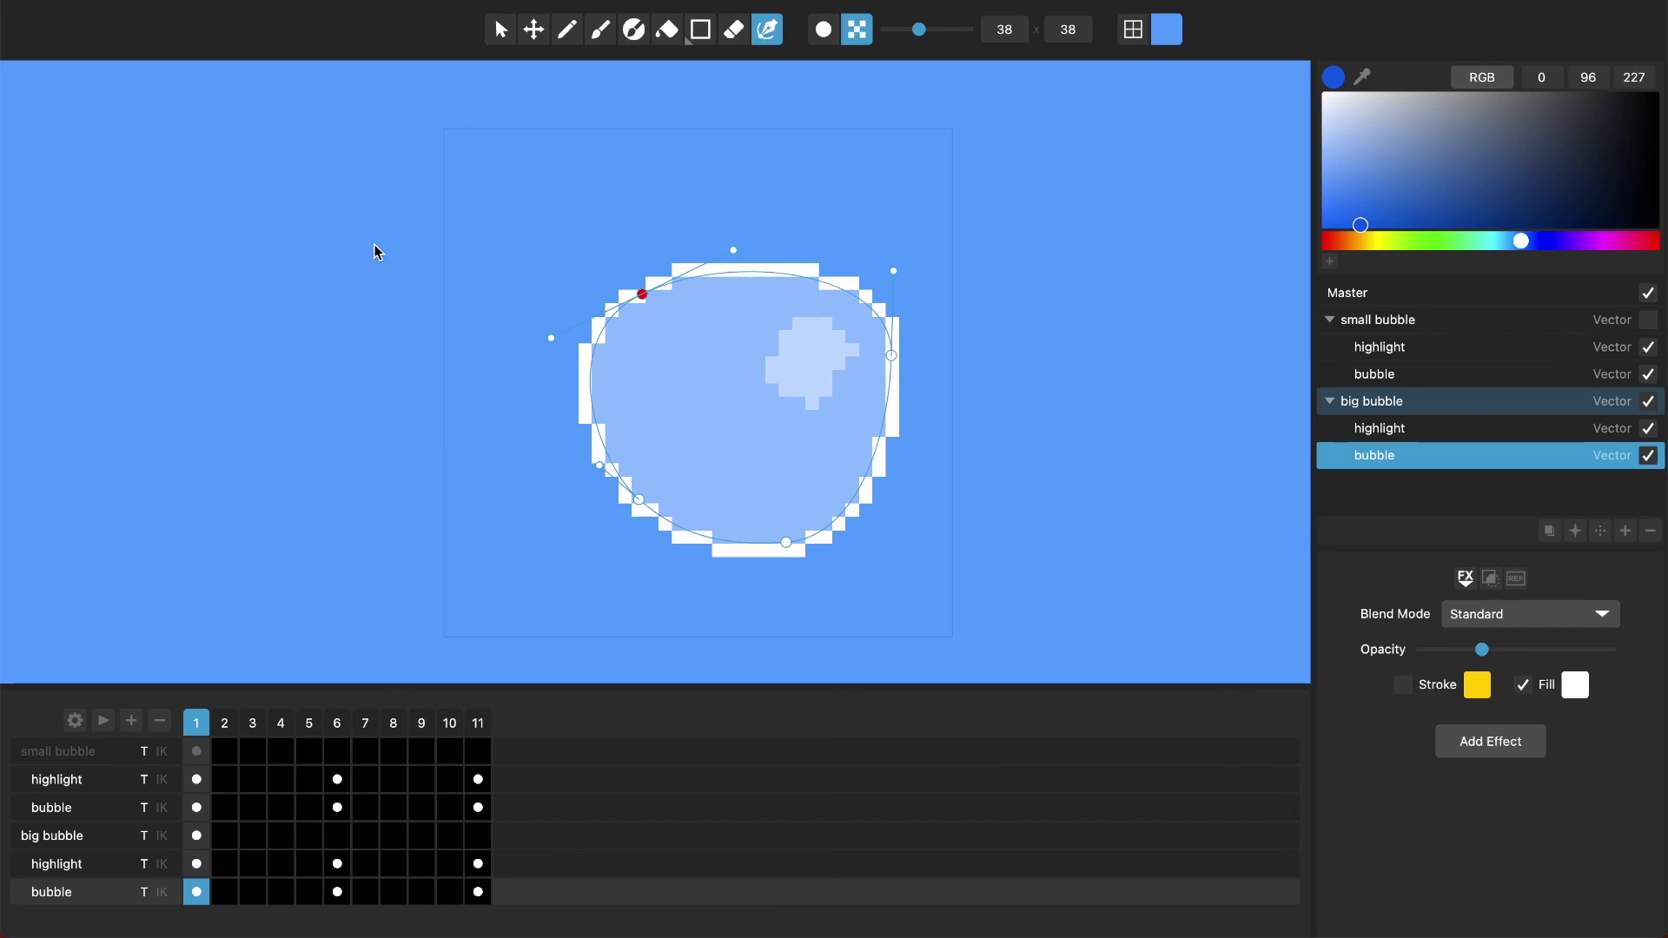
pyautogui.click(421, 2)
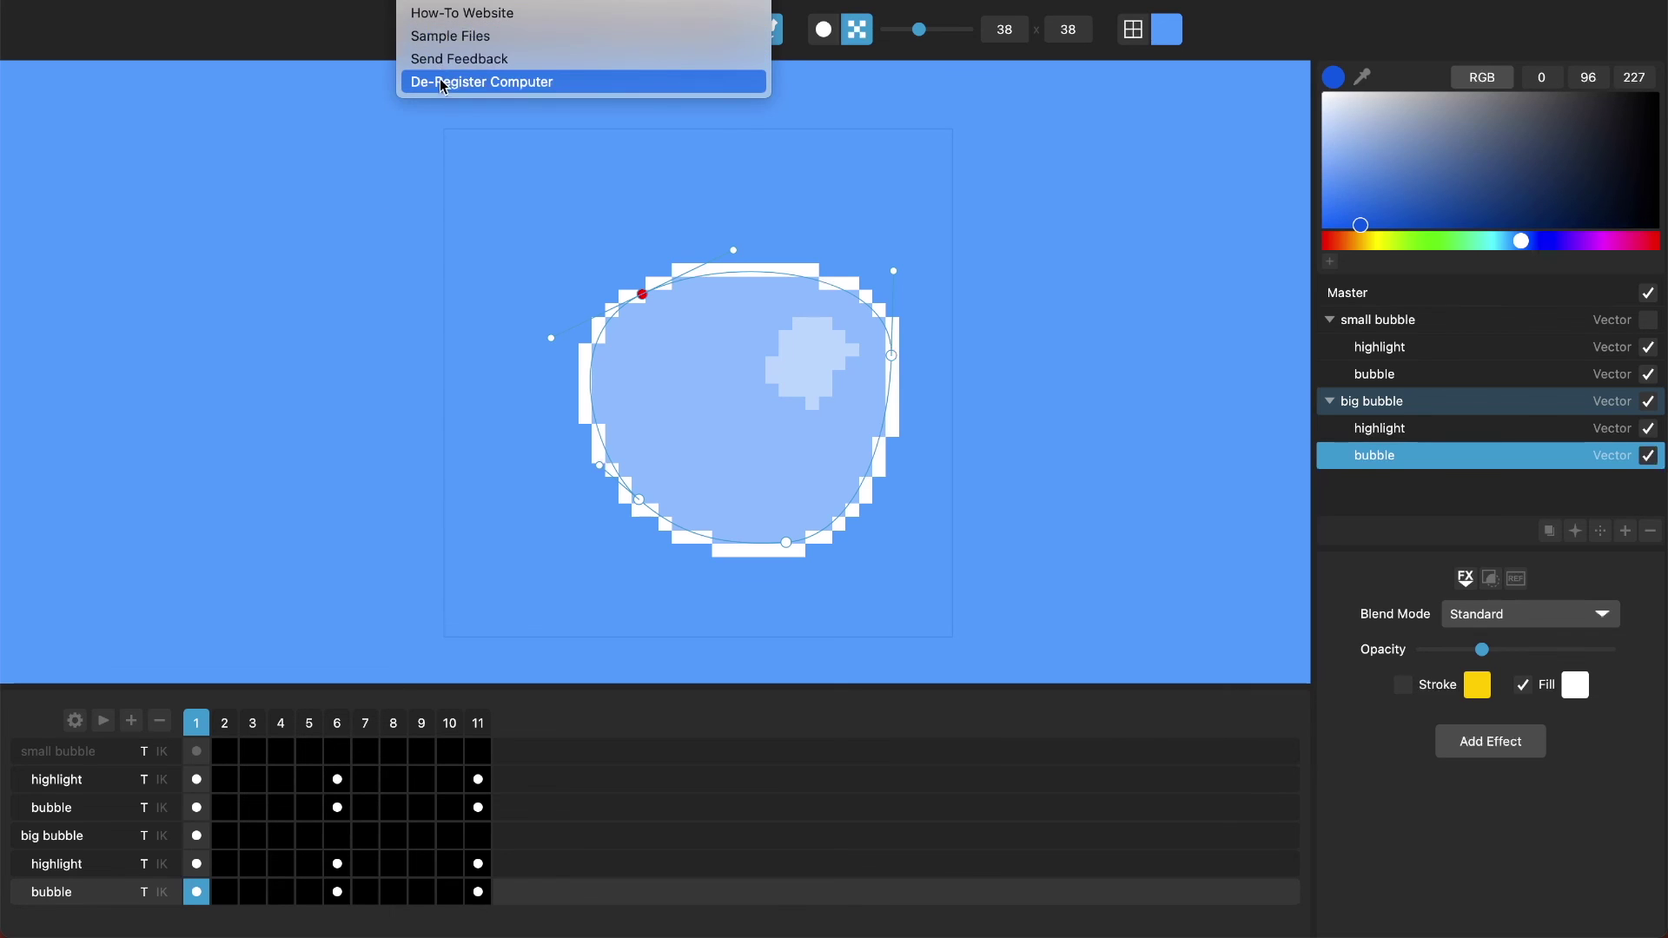
pyautogui.click(327, 57)
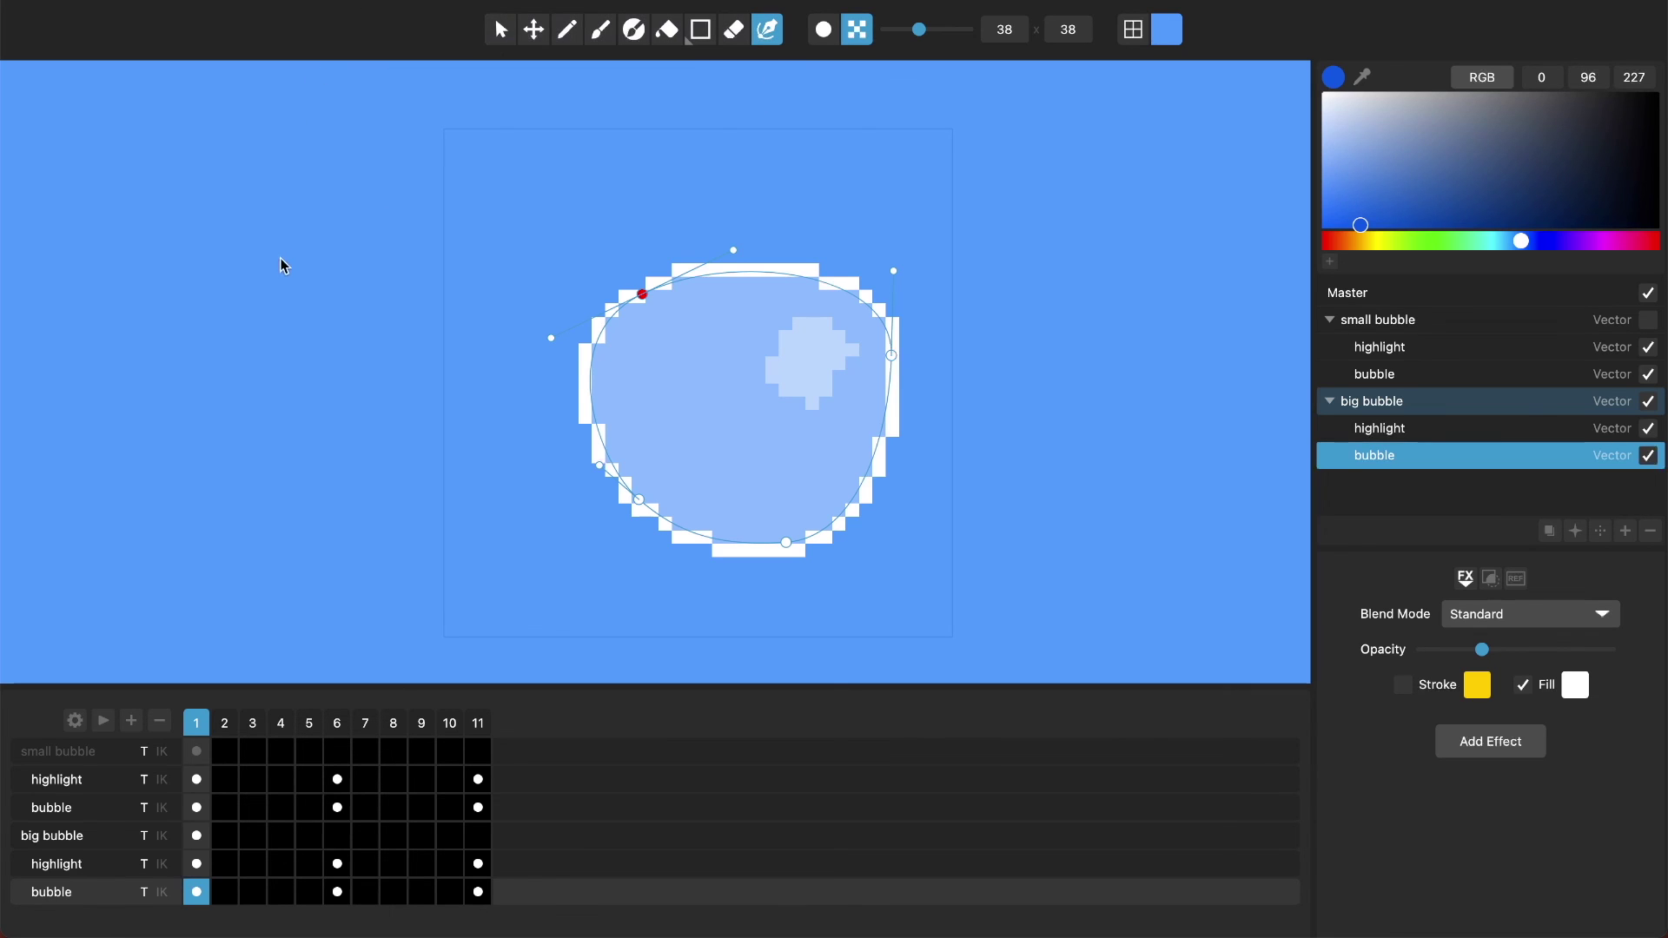